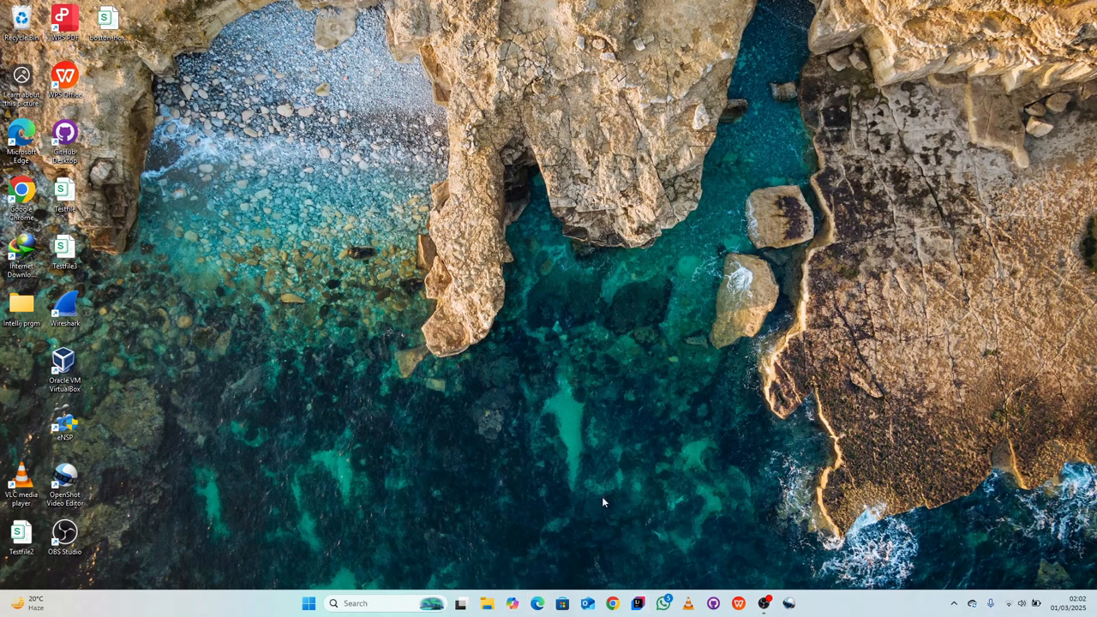
Open Google Chrome and search Google for "download visual studio"
left_click(612, 603)
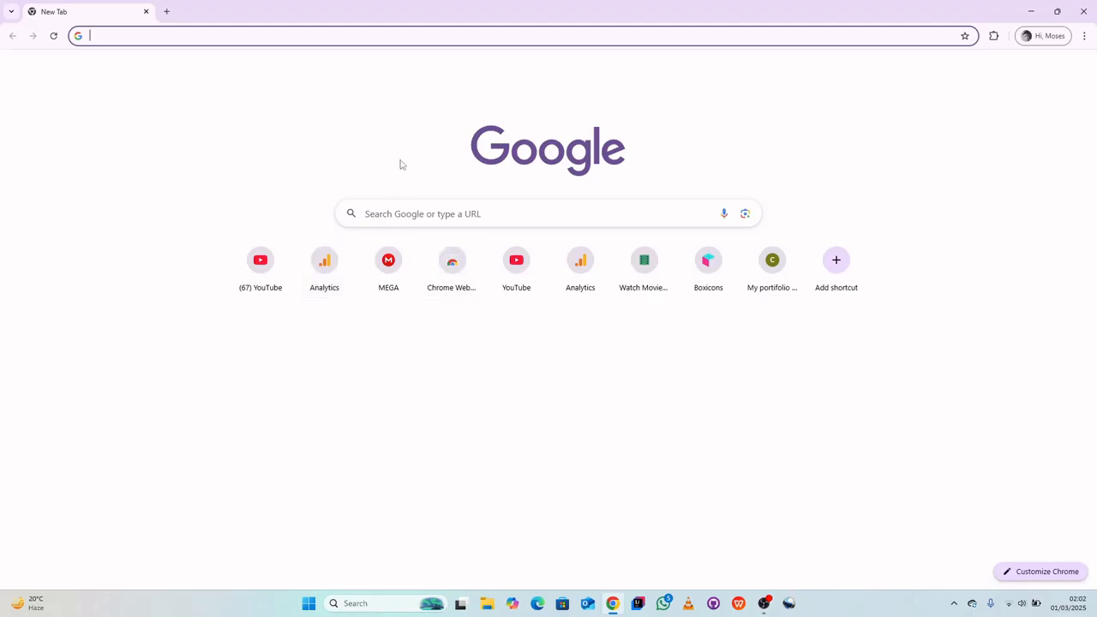
left_click(413, 211)
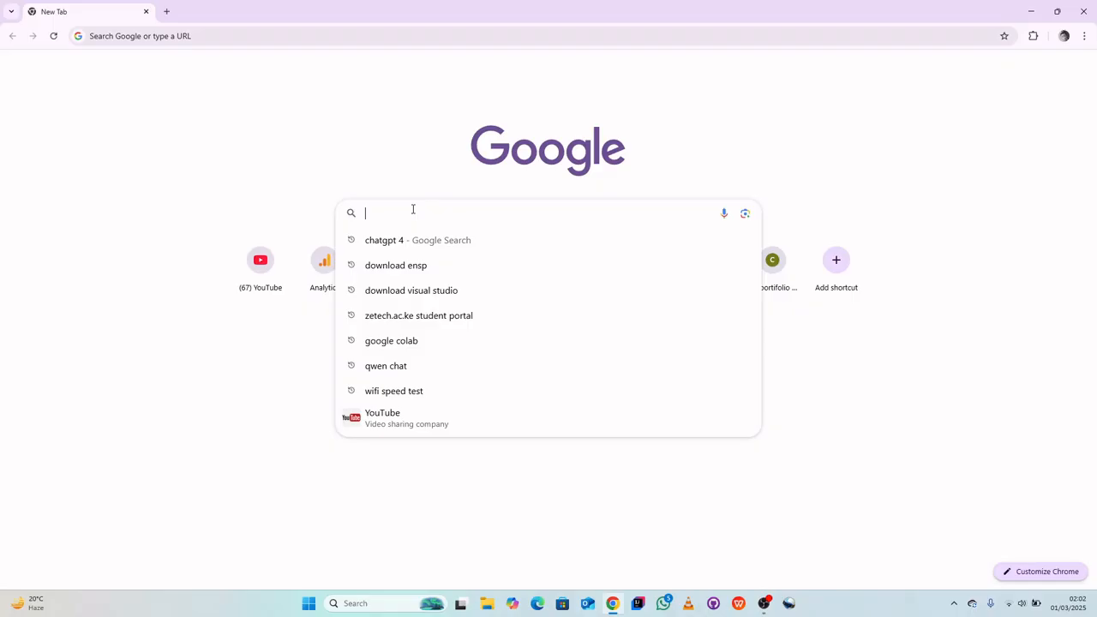
type("dow")
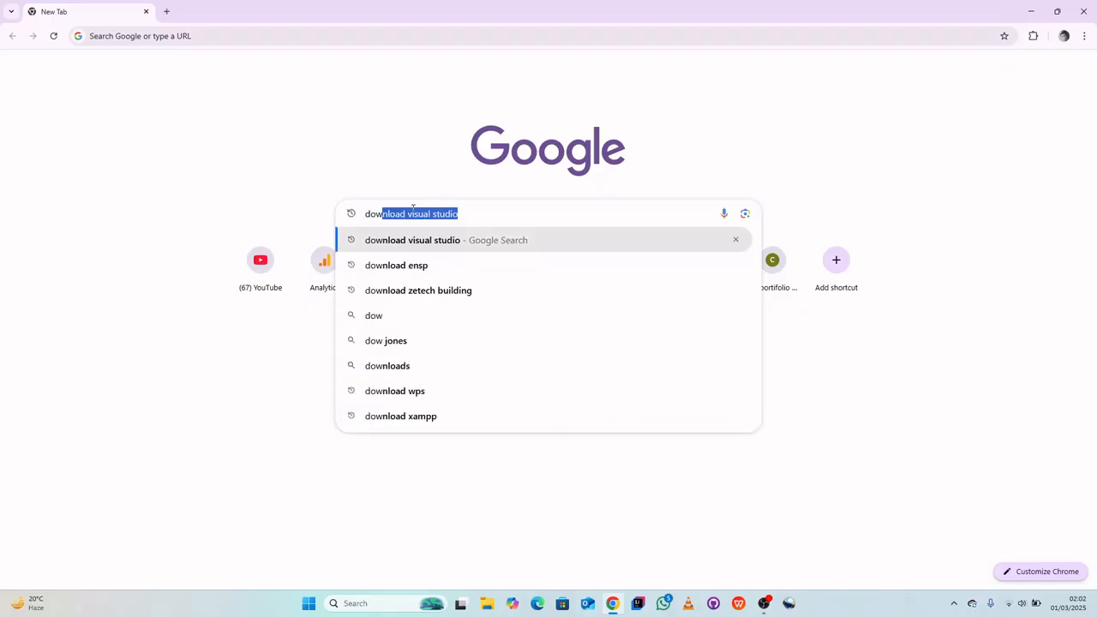
type("nload ")
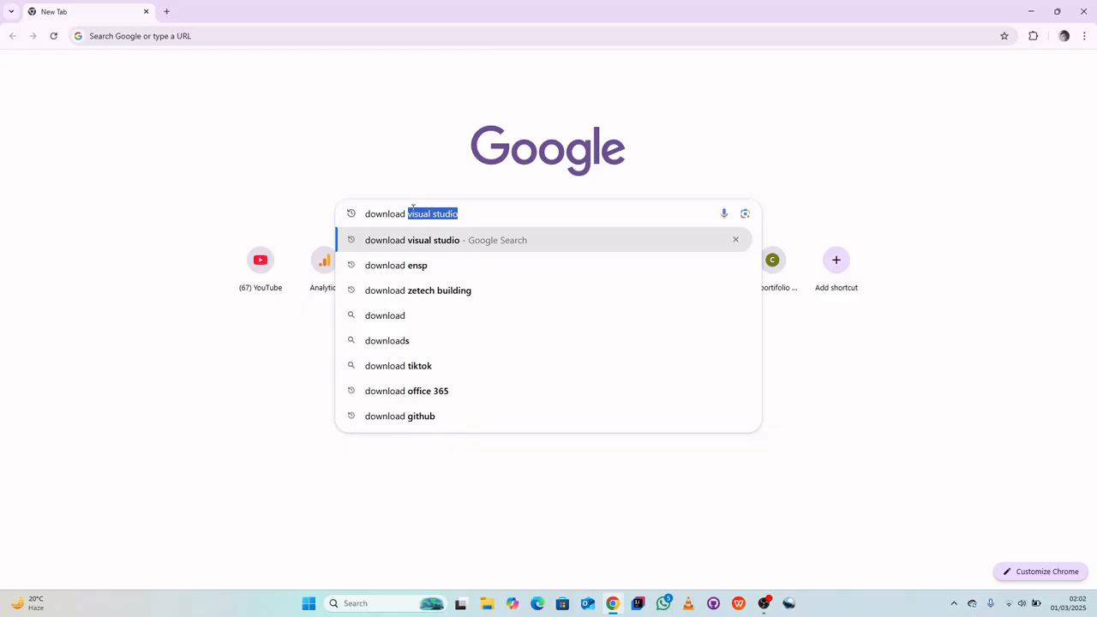
type("visual")
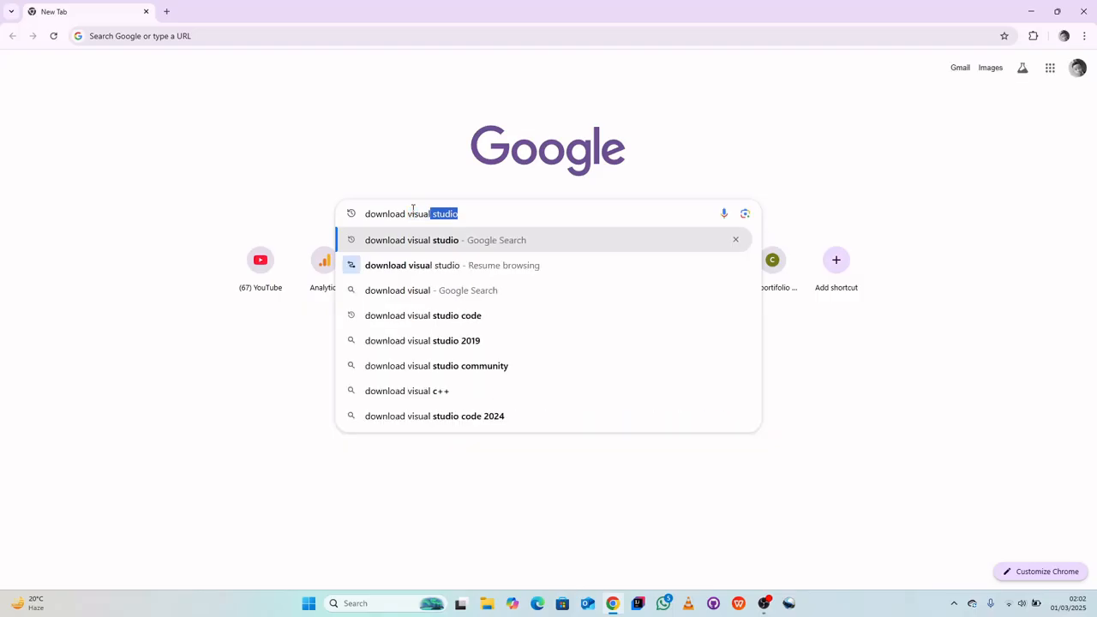
type(" sudio")
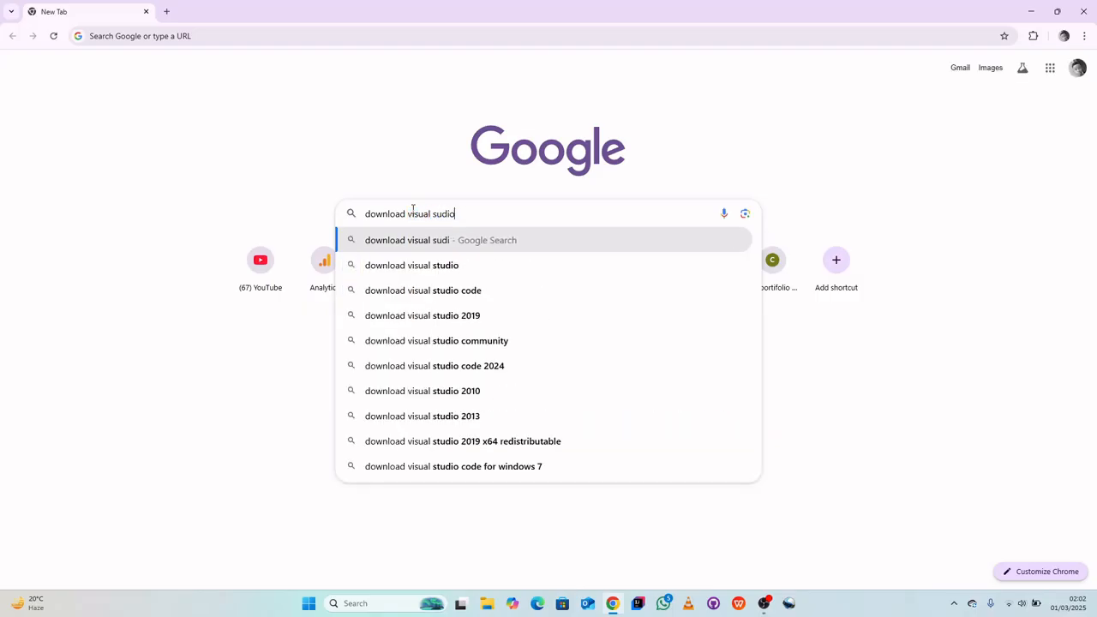
key("BackSpace")
key("BackSpace")
key("BackSpace")
key("BackSpace")
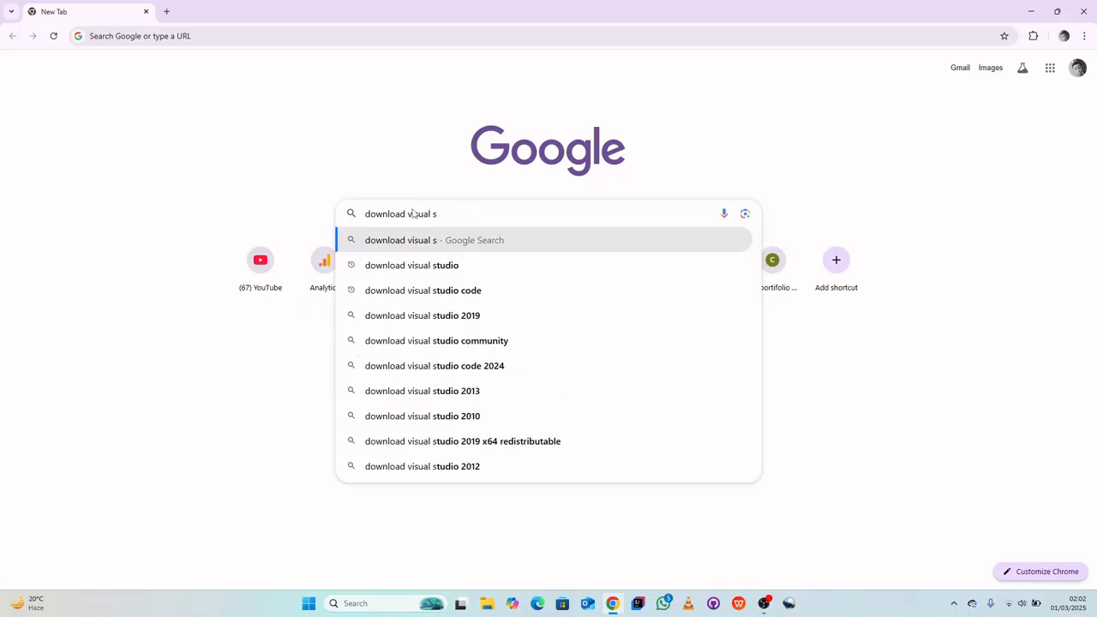
type("tudio")
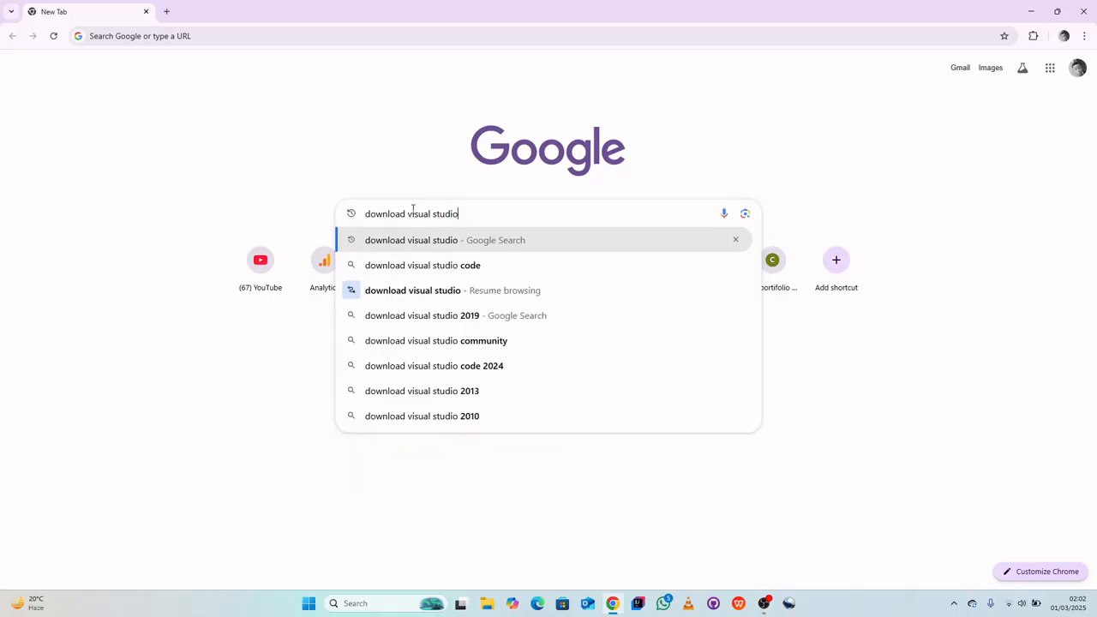
key("Return")
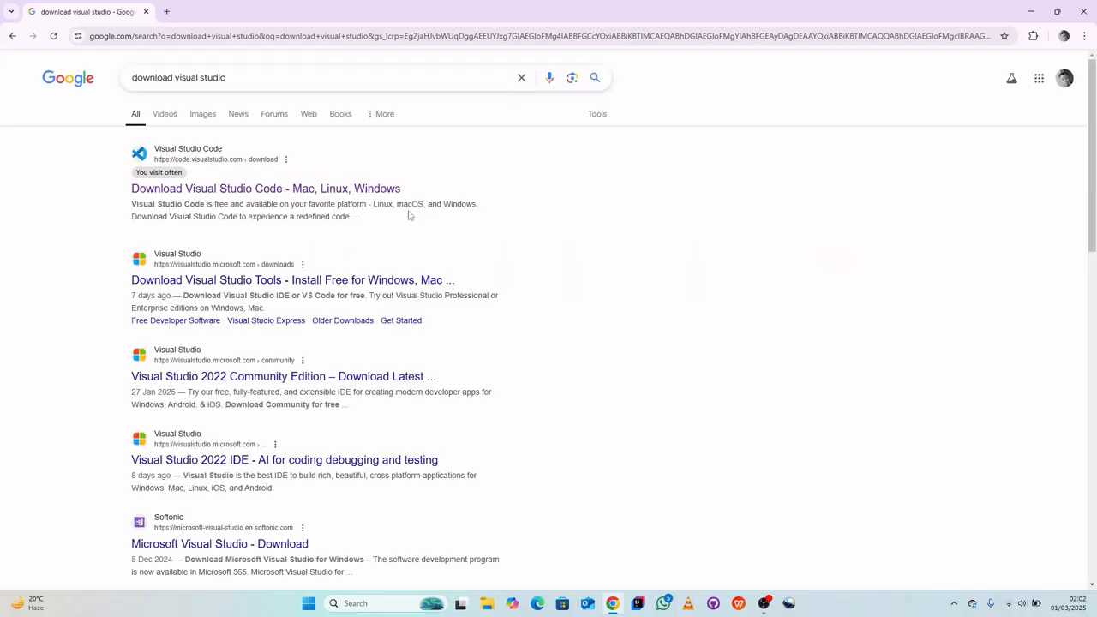
Open the Download Visual Studio Code search result and request the Windows installer, adding the duplicate download and overwriting the existing file
left_click(199, 192)
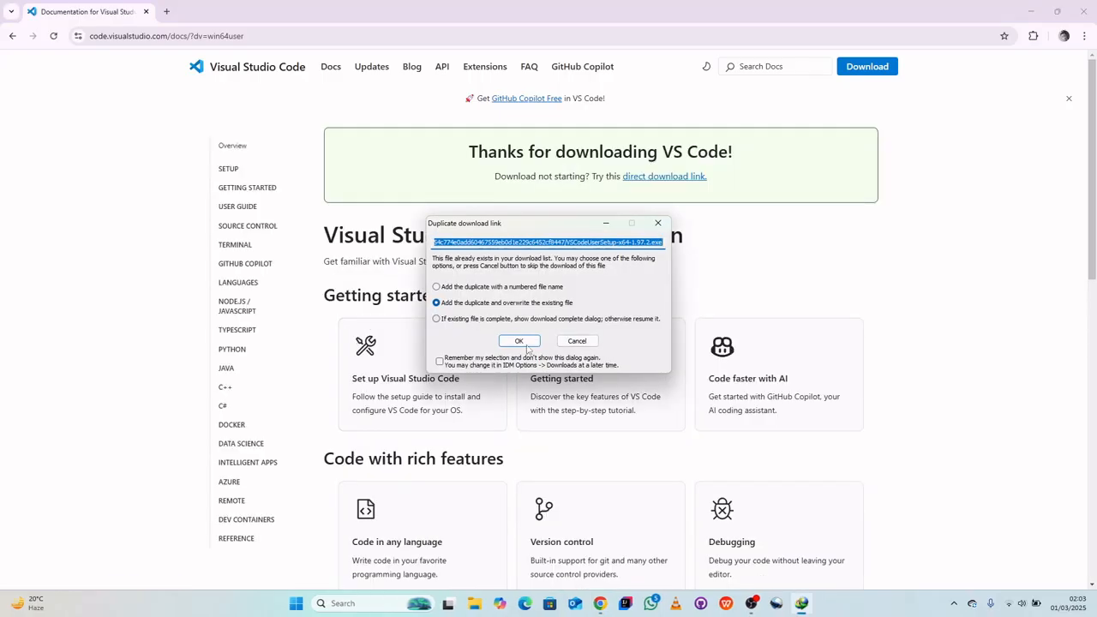
left_click(523, 343)
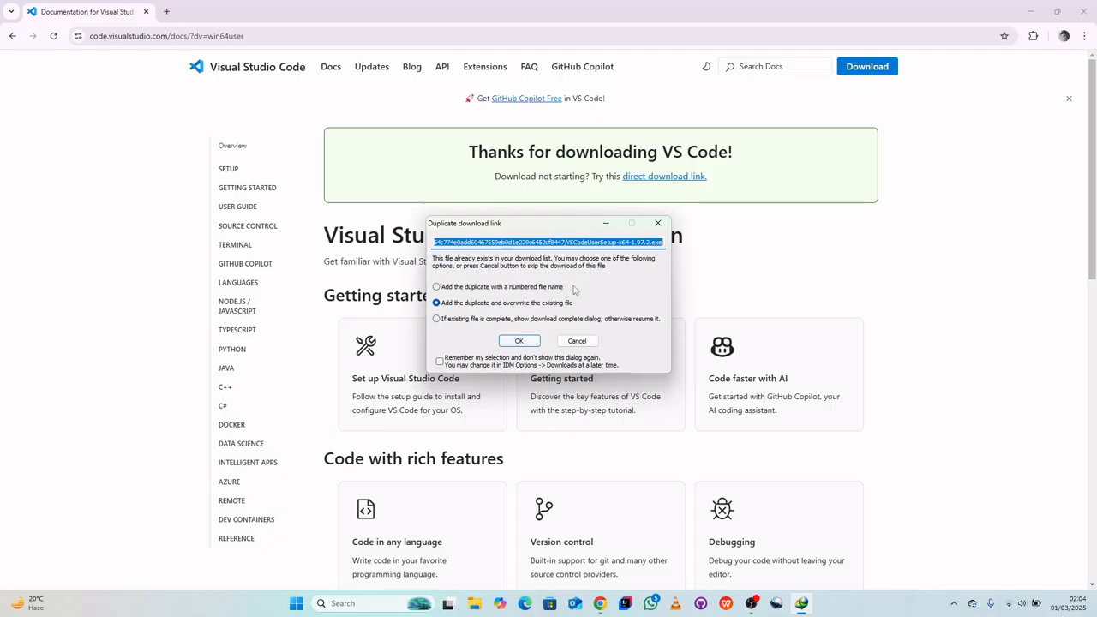
left_click(519, 342)
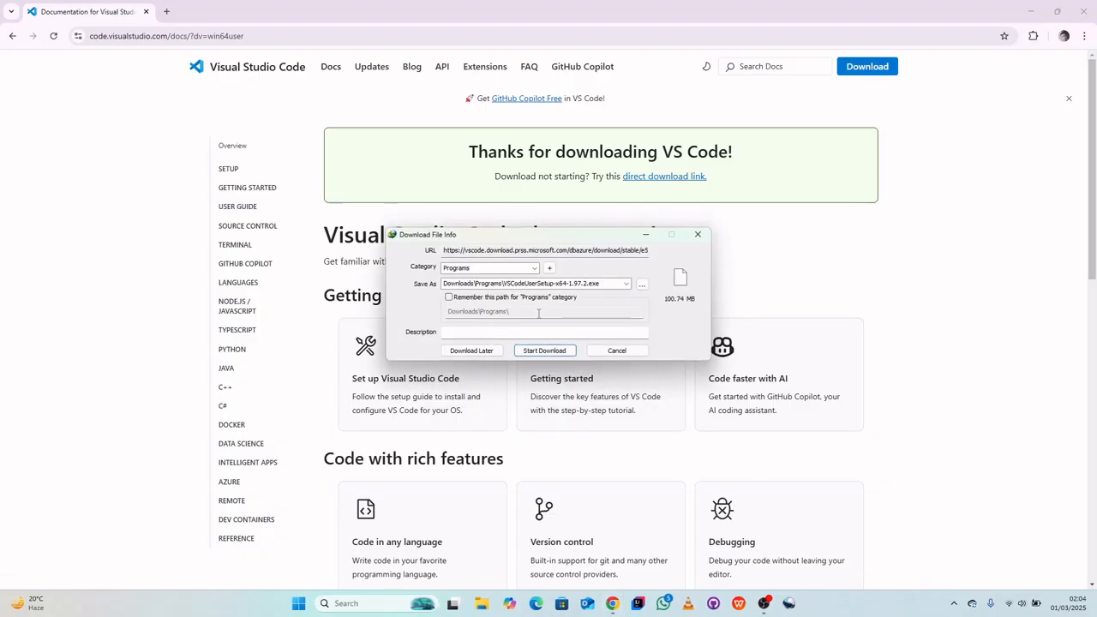
Set the save location of VSCodeUserSetup-x64-1.97.2 to the G: drive
left_click(642, 284)
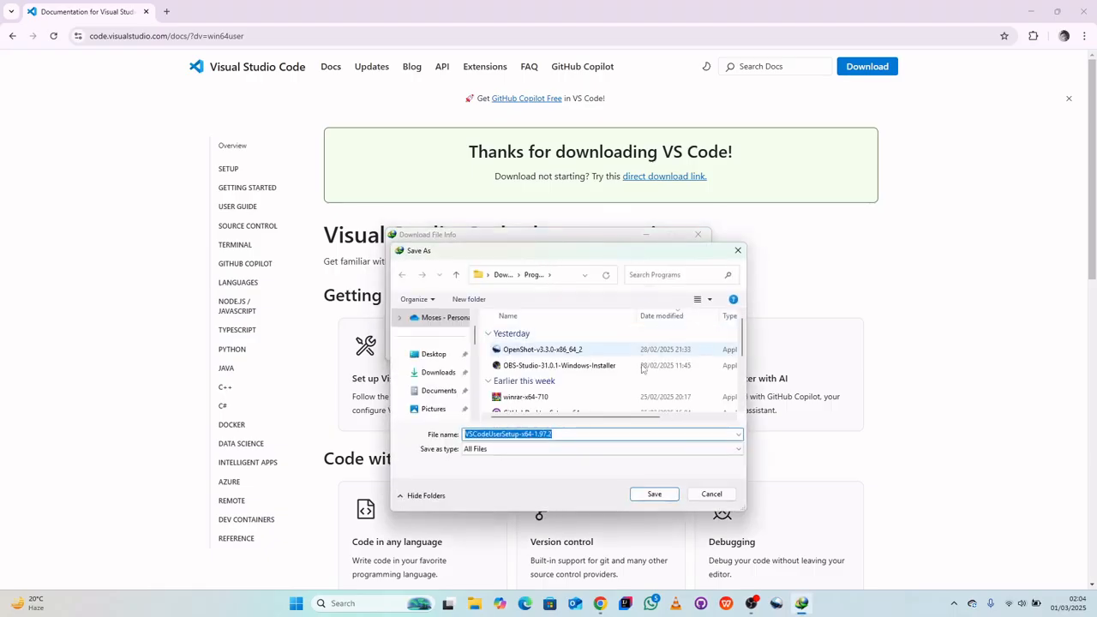
scroll(437, 394, "down", 3)
scroll(440, 386, "down", 3)
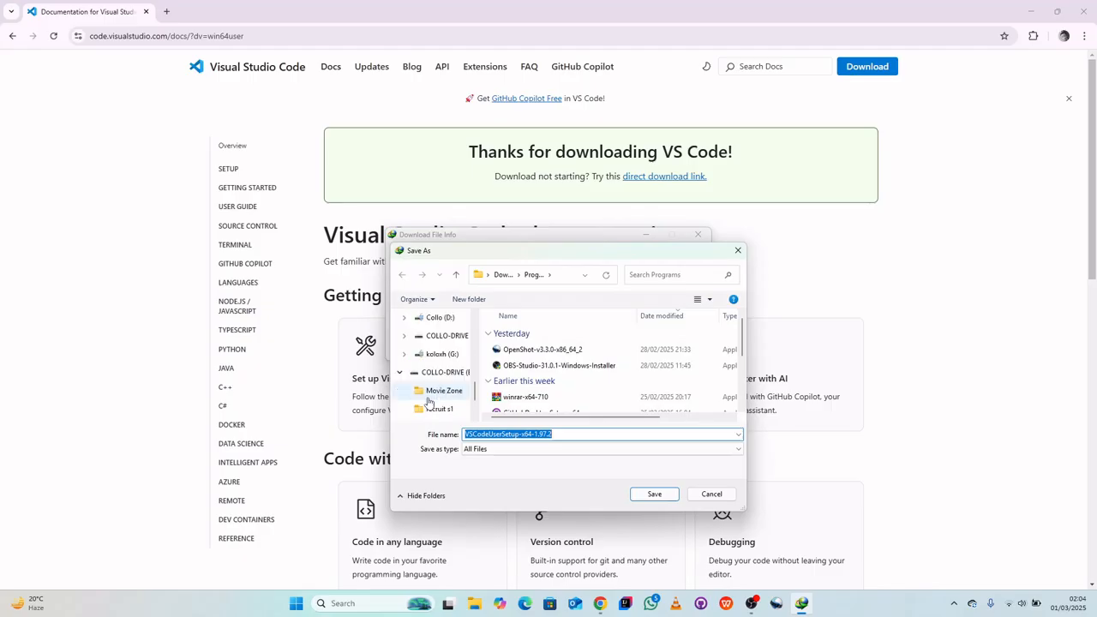
left_click(446, 356)
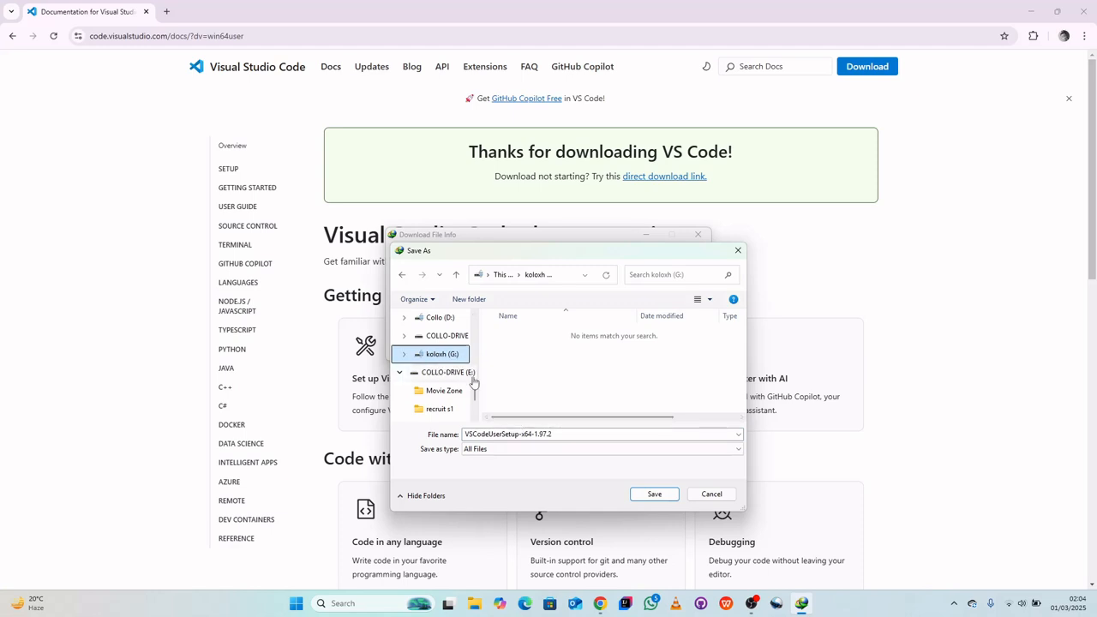
left_click(662, 501)
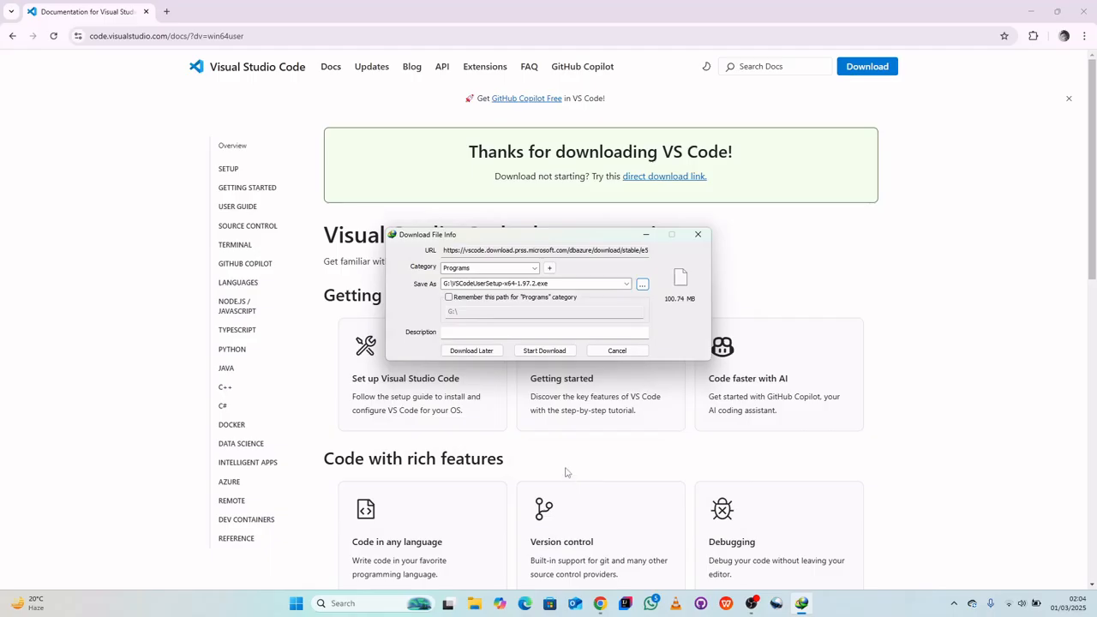
Start the installer download, and minimize its progress window and the browser
left_click(545, 351)
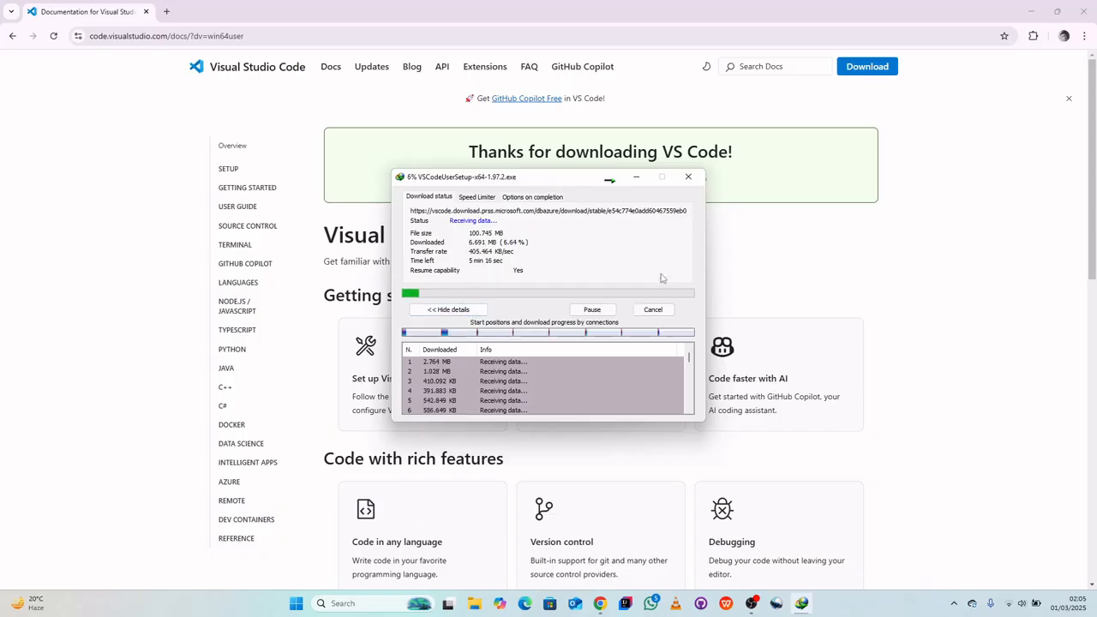
left_click(636, 178)
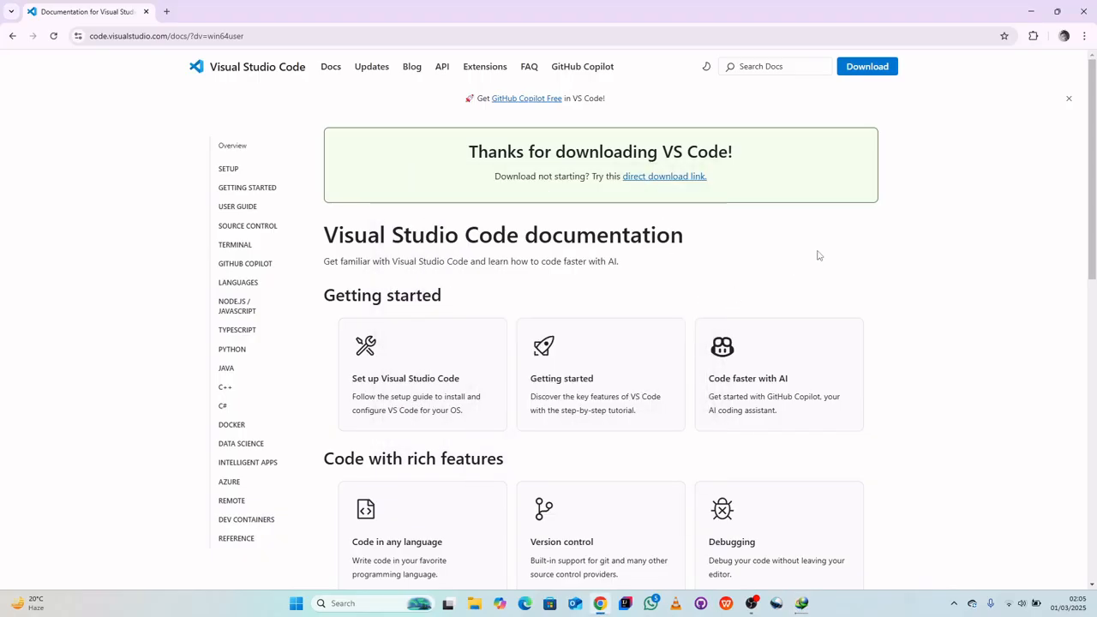
left_click(1029, 16)
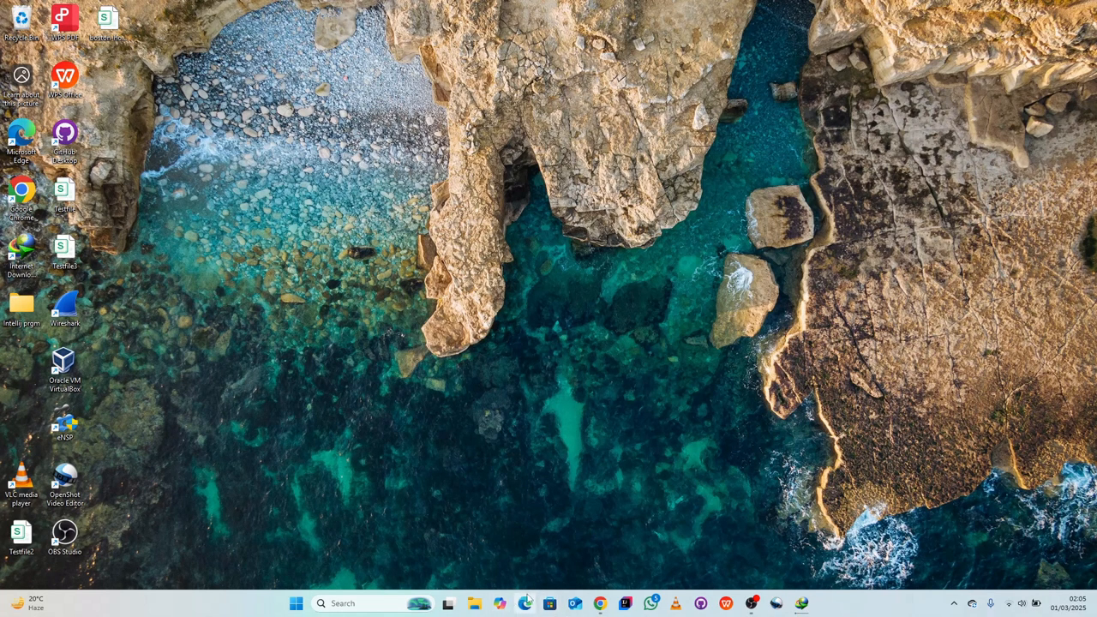
Switch to Microsoft Edge and search the web for "download visual studio"
left_click(525, 604)
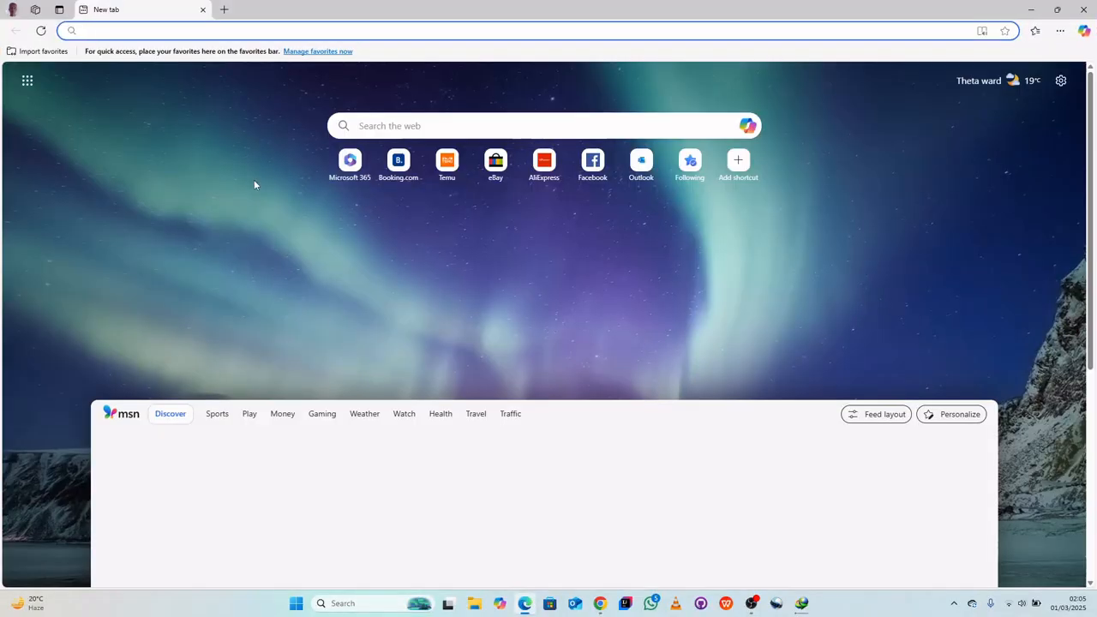
left_click(413, 126)
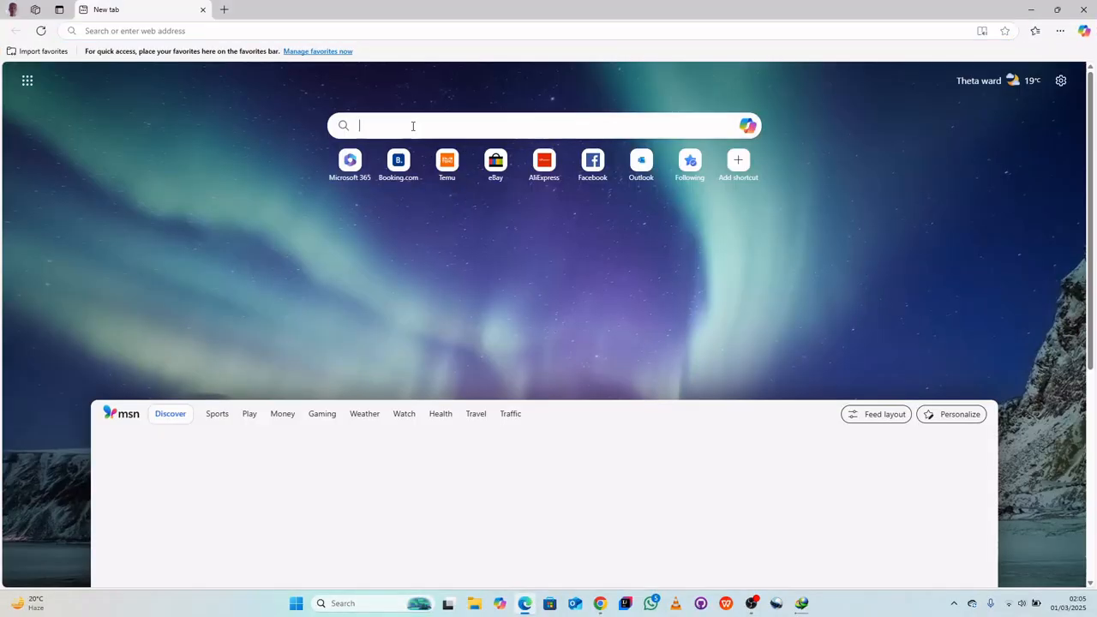
type("do")
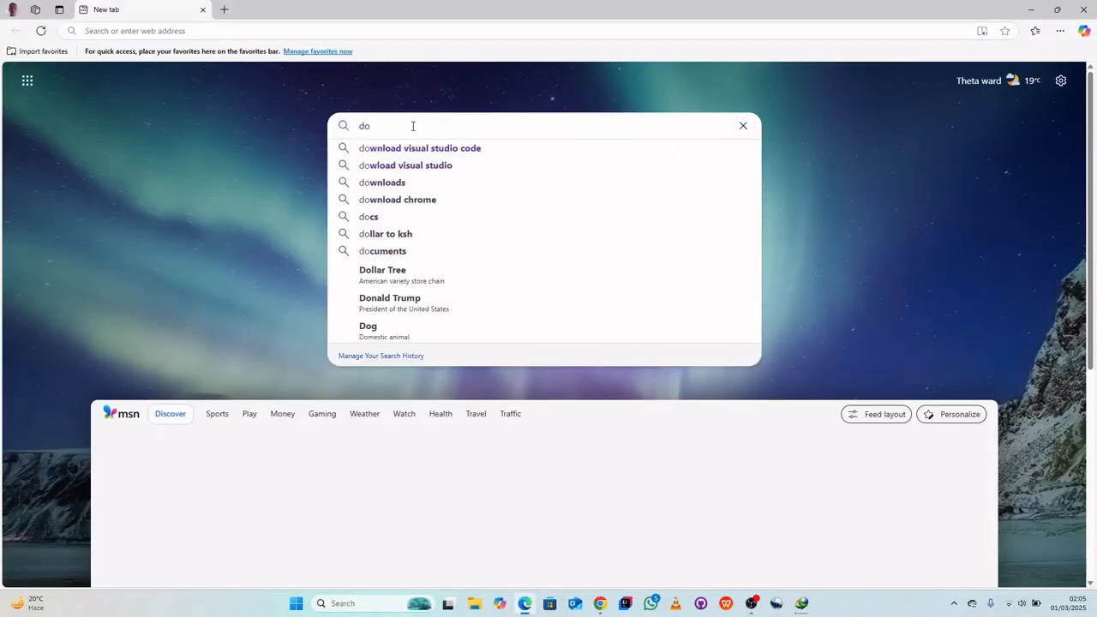
type("wnloa")
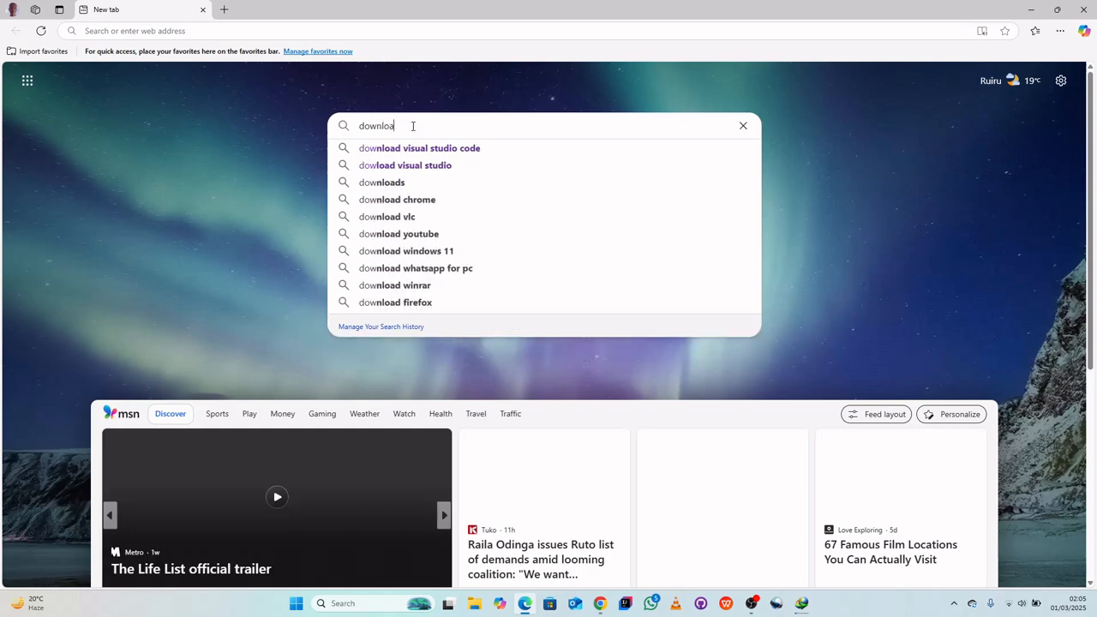
type("d ")
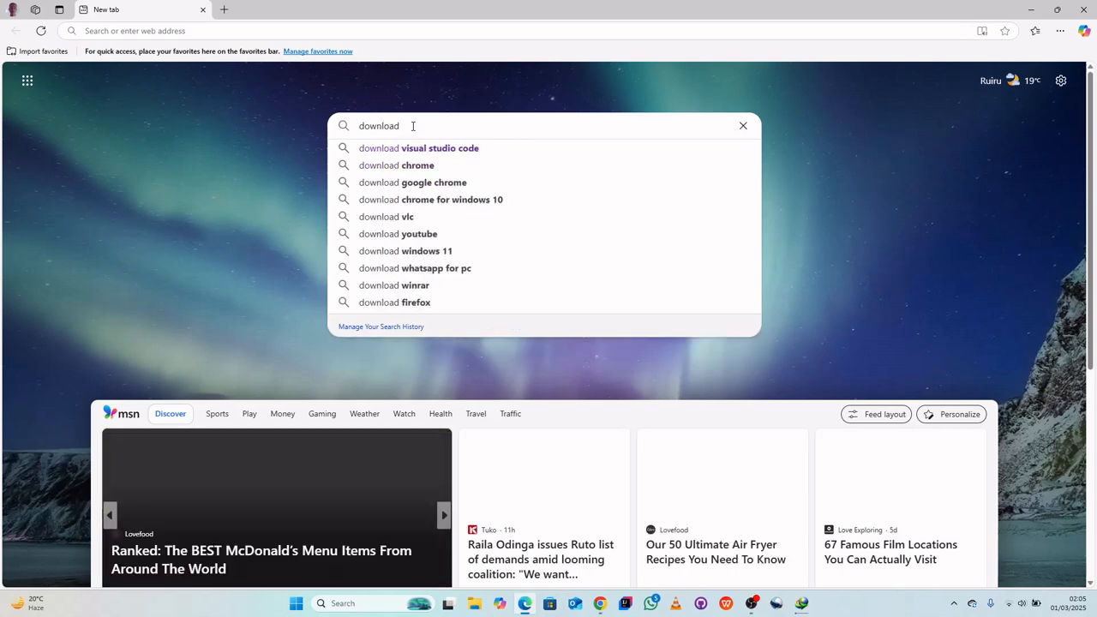
type("visual ")
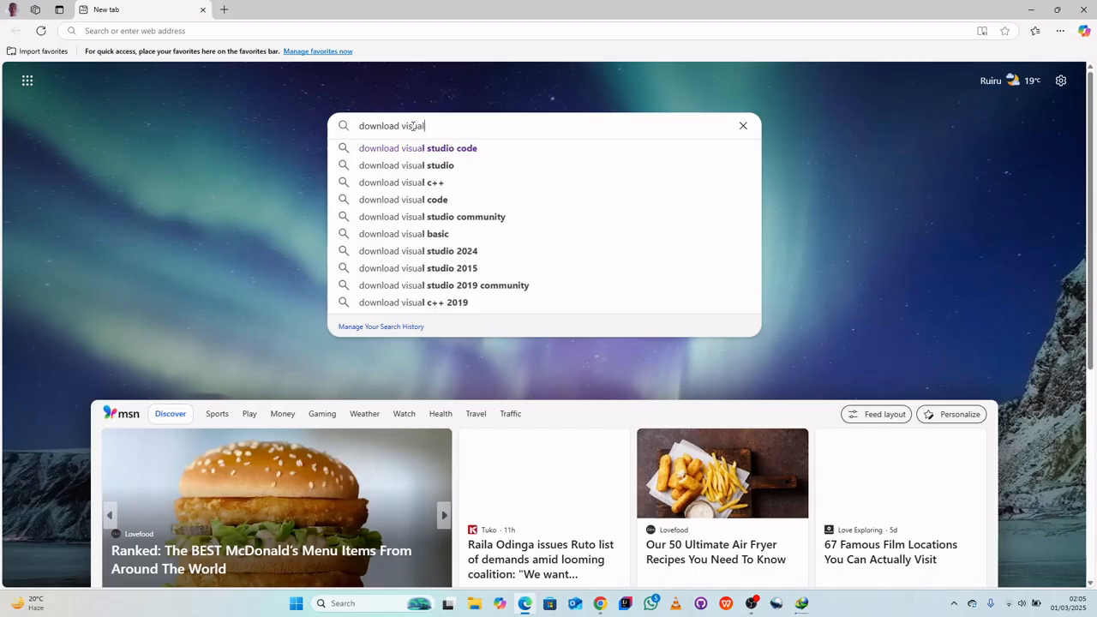
type("st")
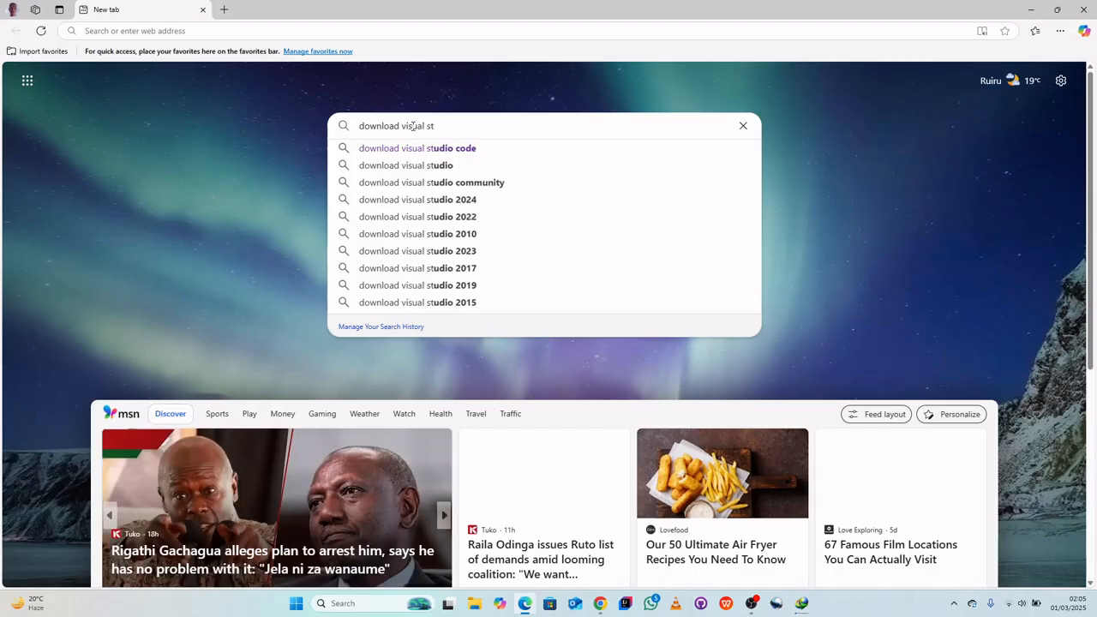
type("udio")
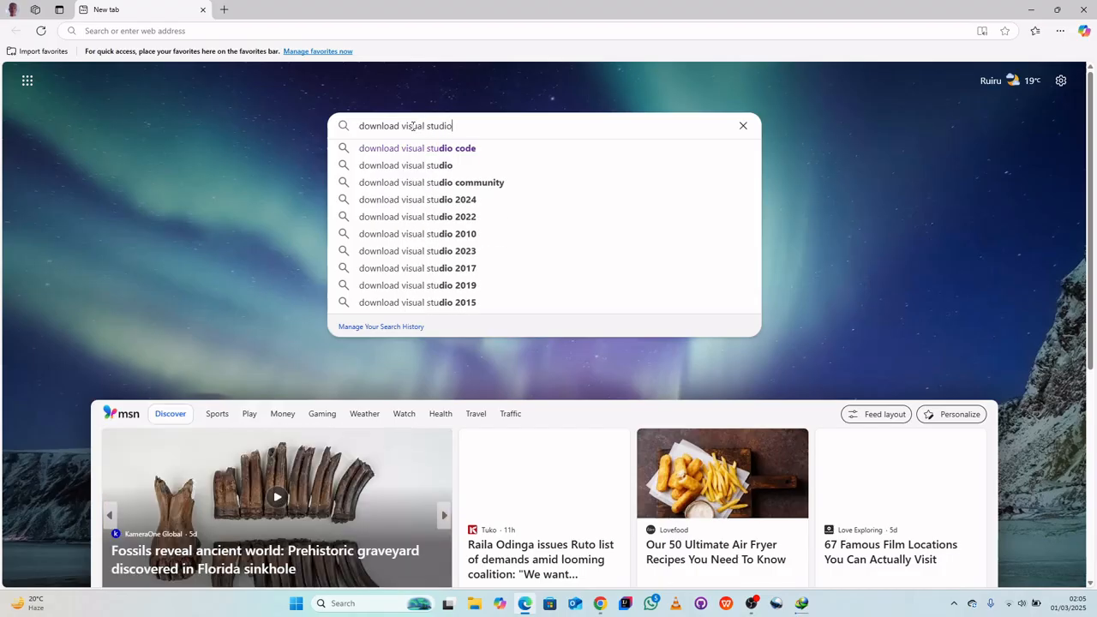
key("Return")
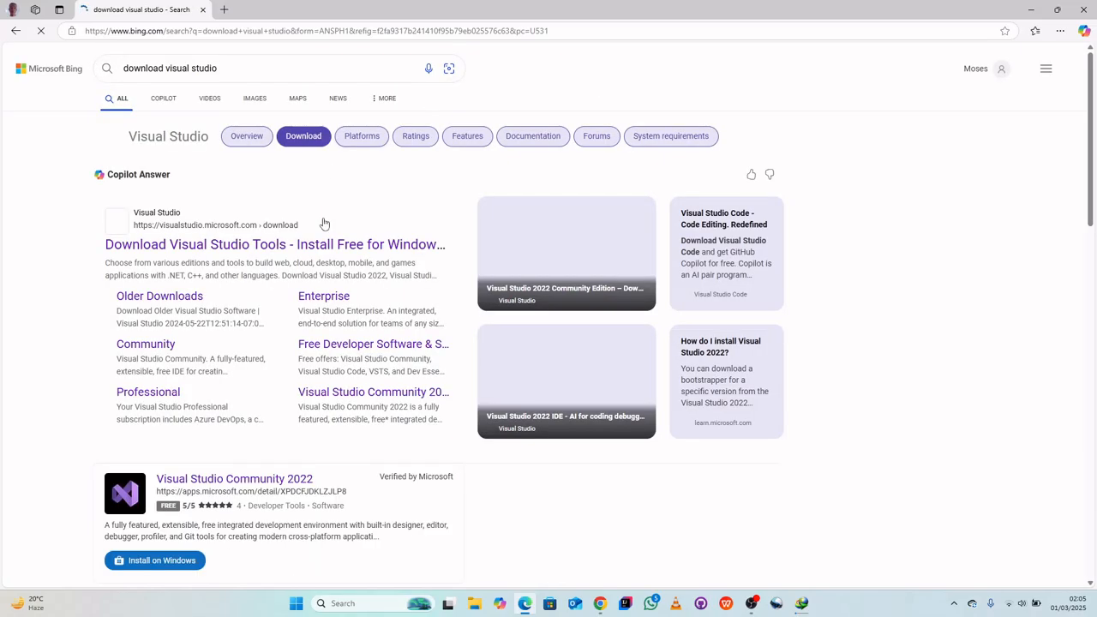
Open the "Download Visual Studio Code - Mac, Linux, Windows" result and download the installer for Windows 10, 11
scroll(258, 291, "down", 1)
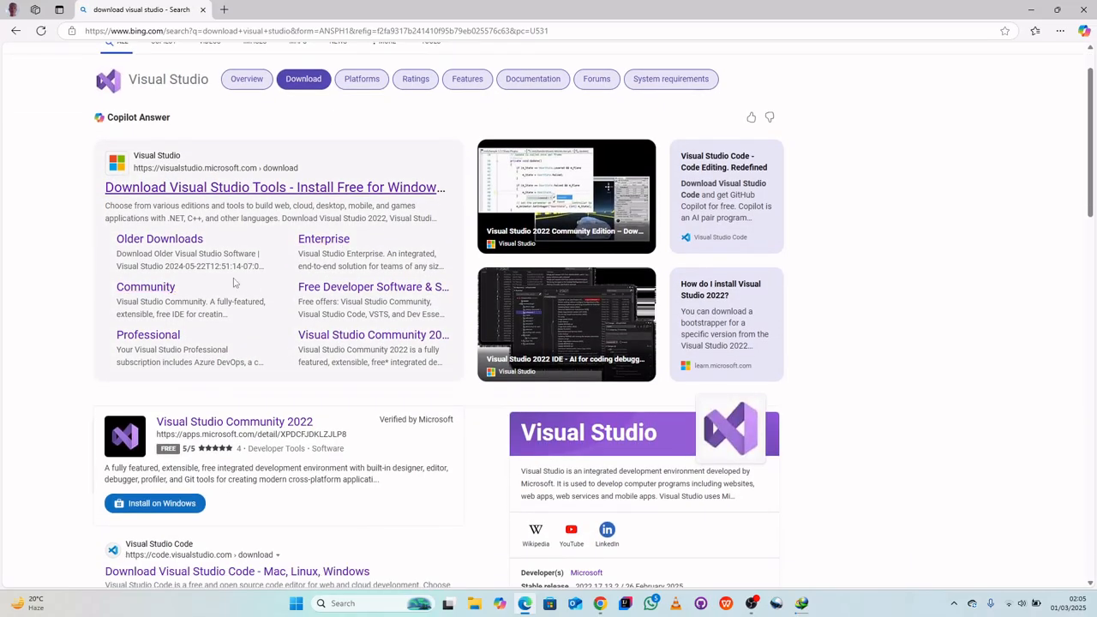
scroll(241, 288, "down", 3)
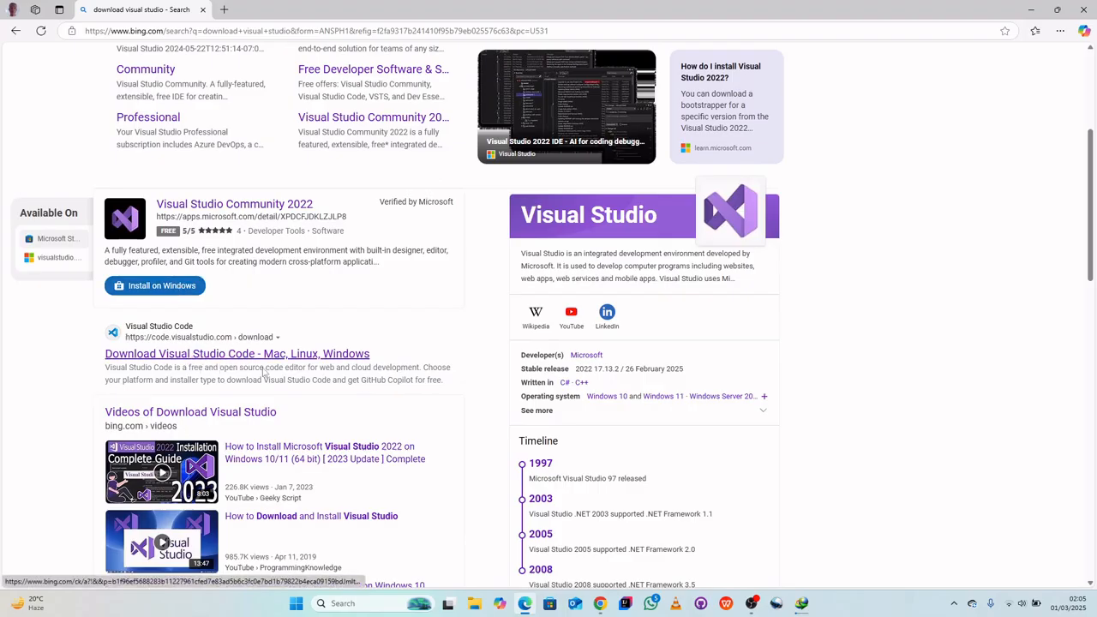
scroll(269, 342, "up", 1)
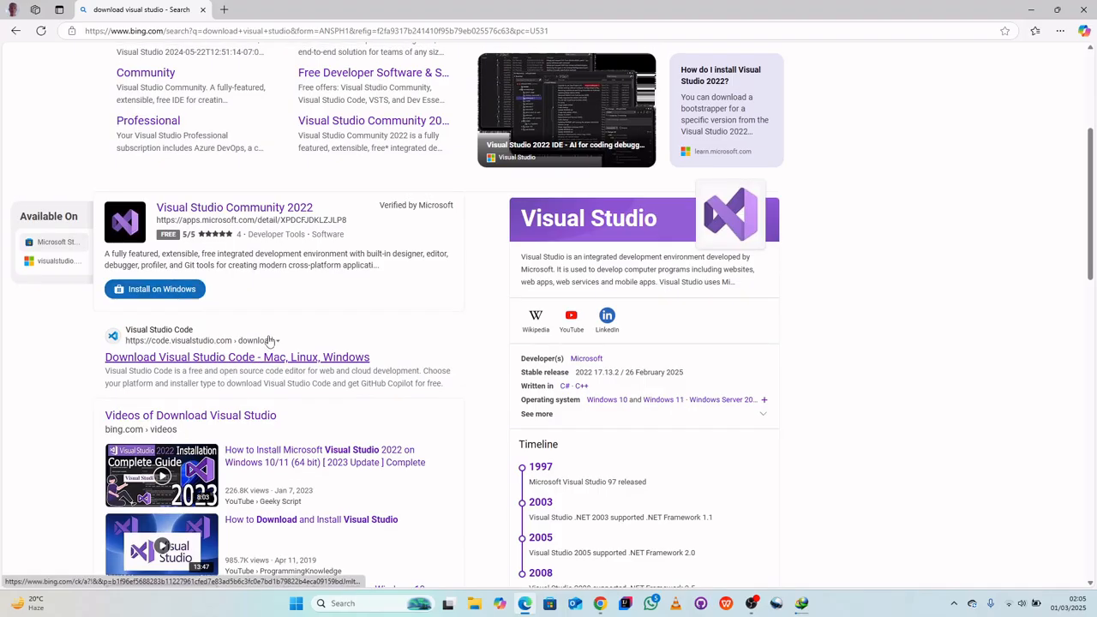
scroll(243, 409, "down", 1)
left_click(170, 413)
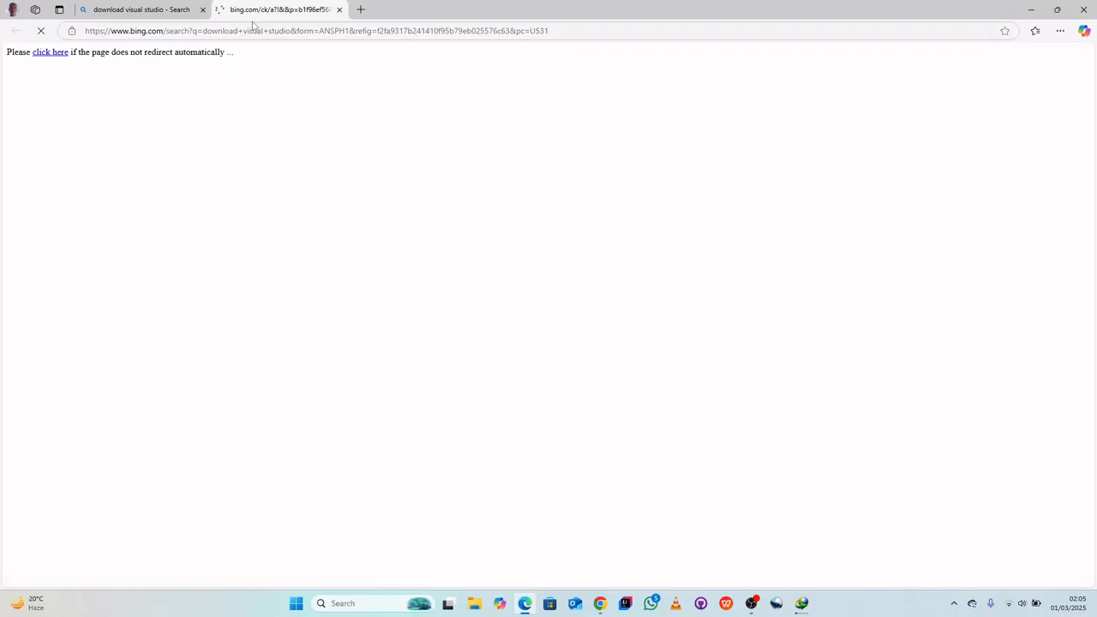
left_click(340, 9)
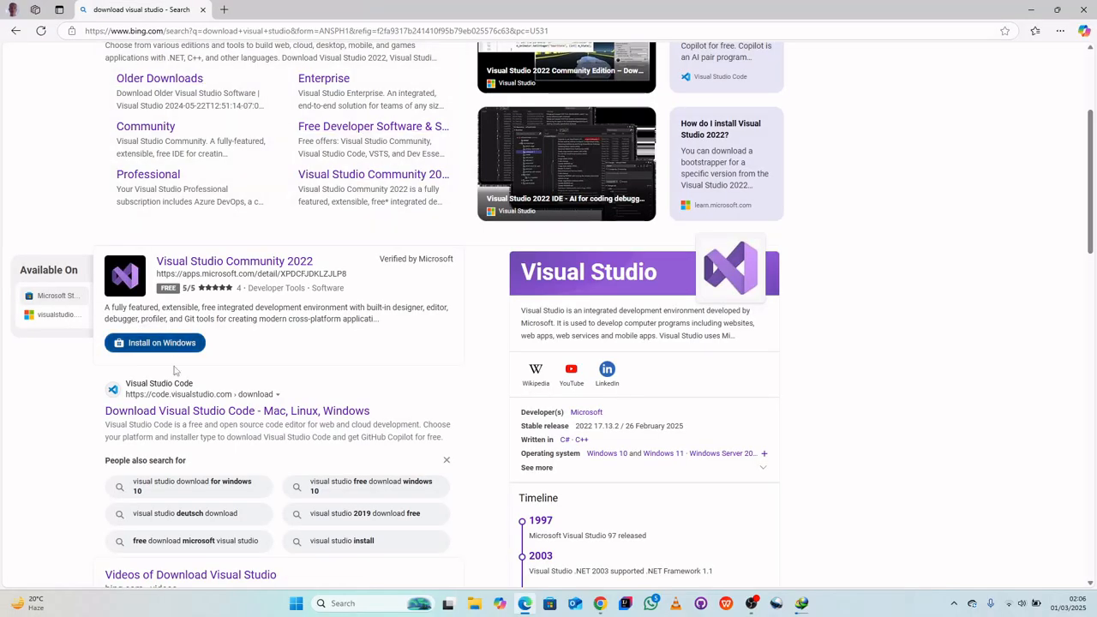
left_click(183, 410)
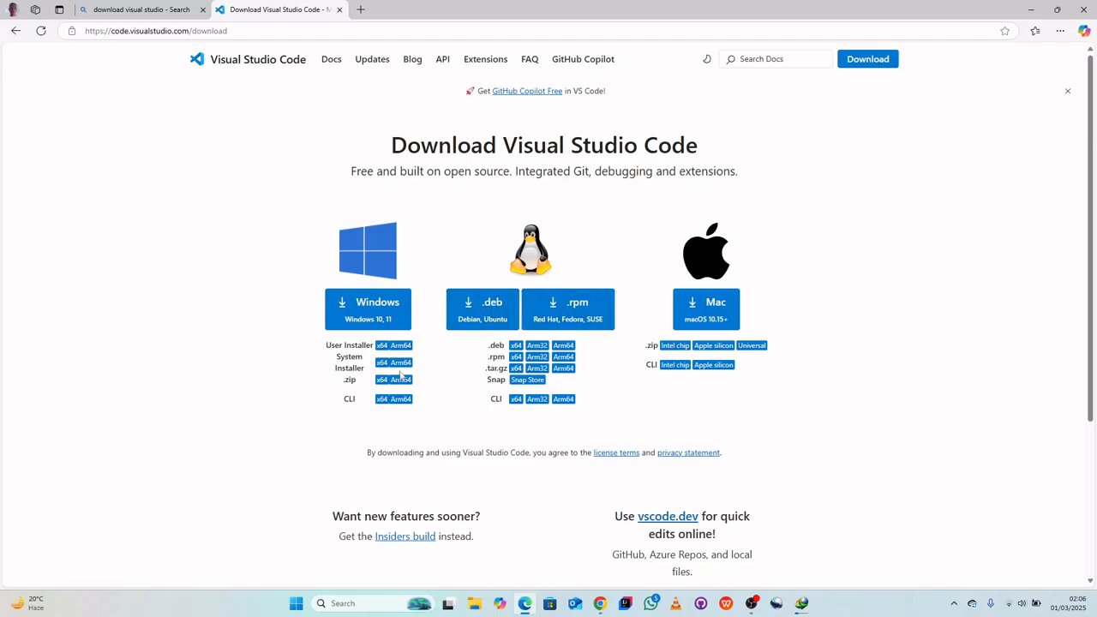
left_click(391, 317)
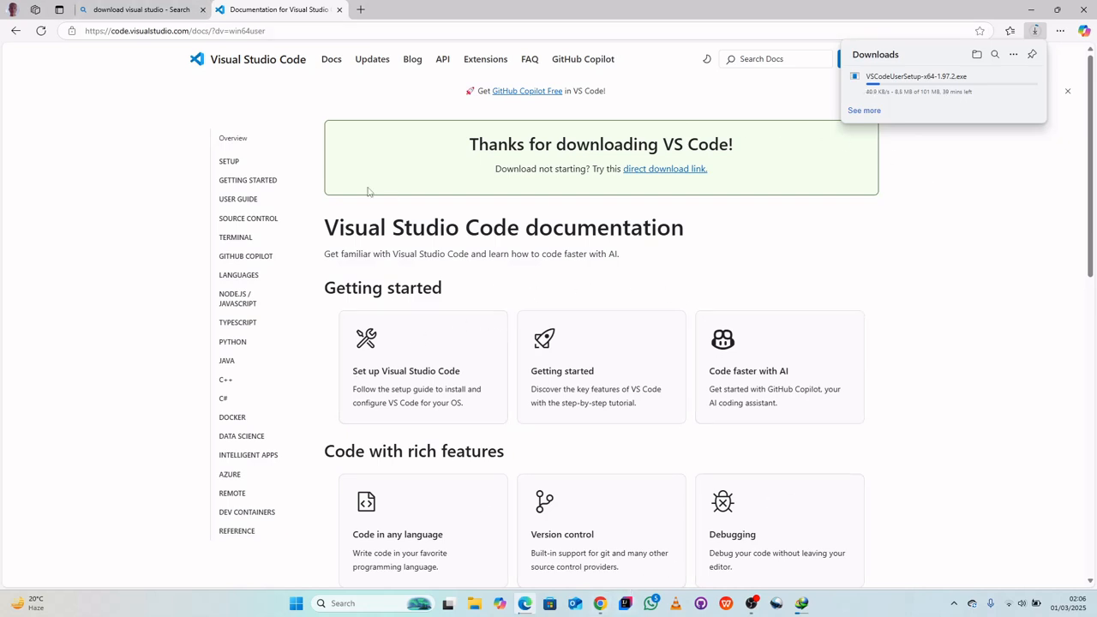
Cancel the VSCodeUserSetup-x64-1.97.2.exe download in Edge and close the browser
mouse_move(1011, 83)
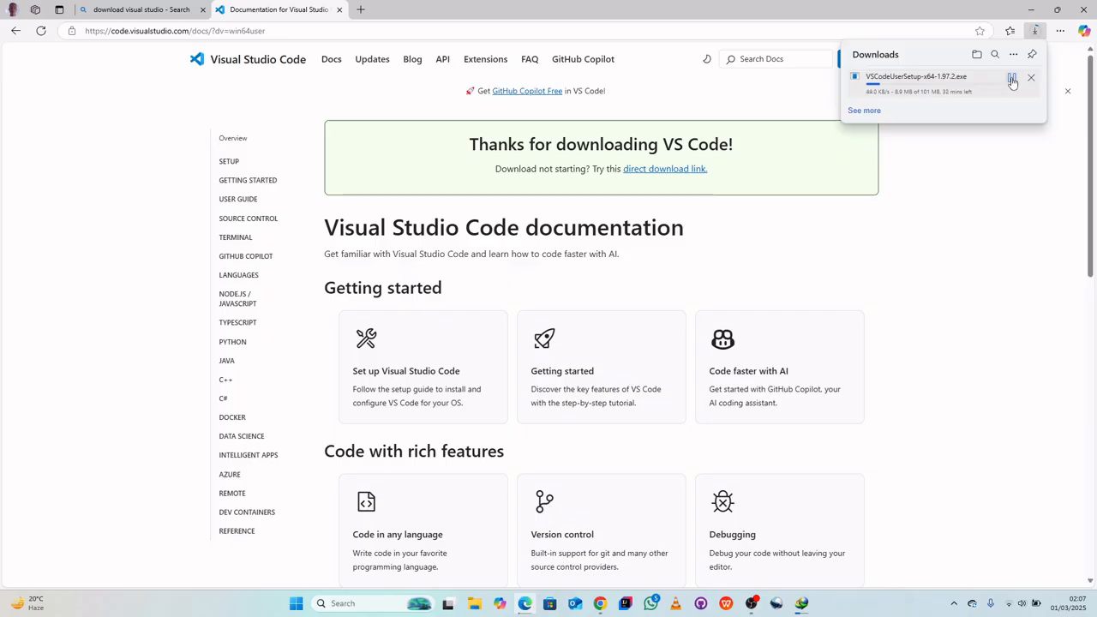
left_click(1013, 79)
left_click(1030, 79)
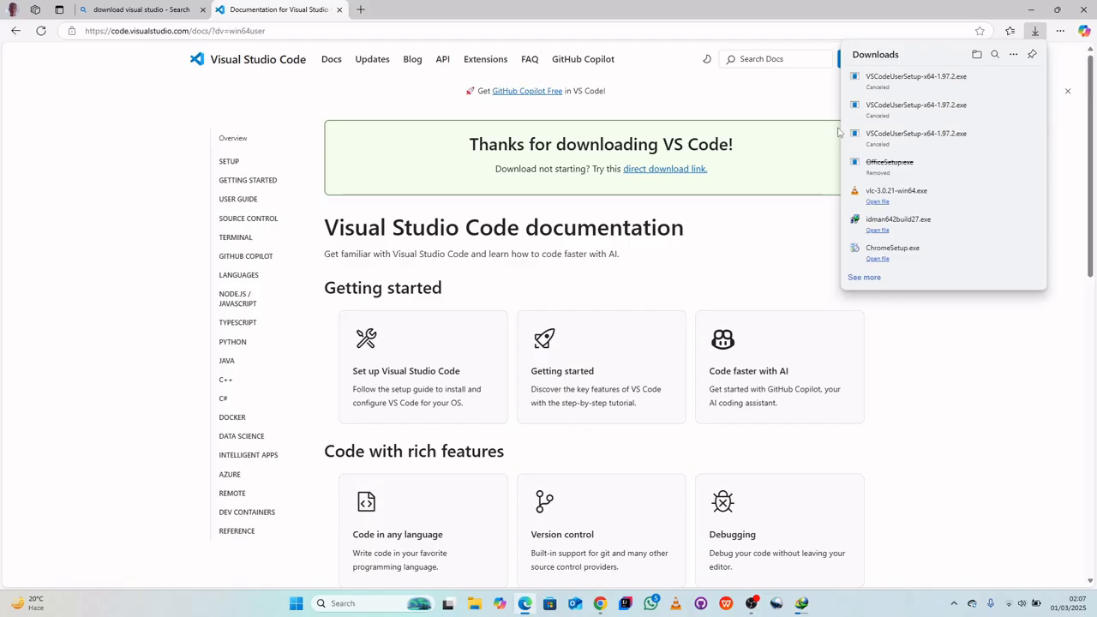
left_click(957, 329)
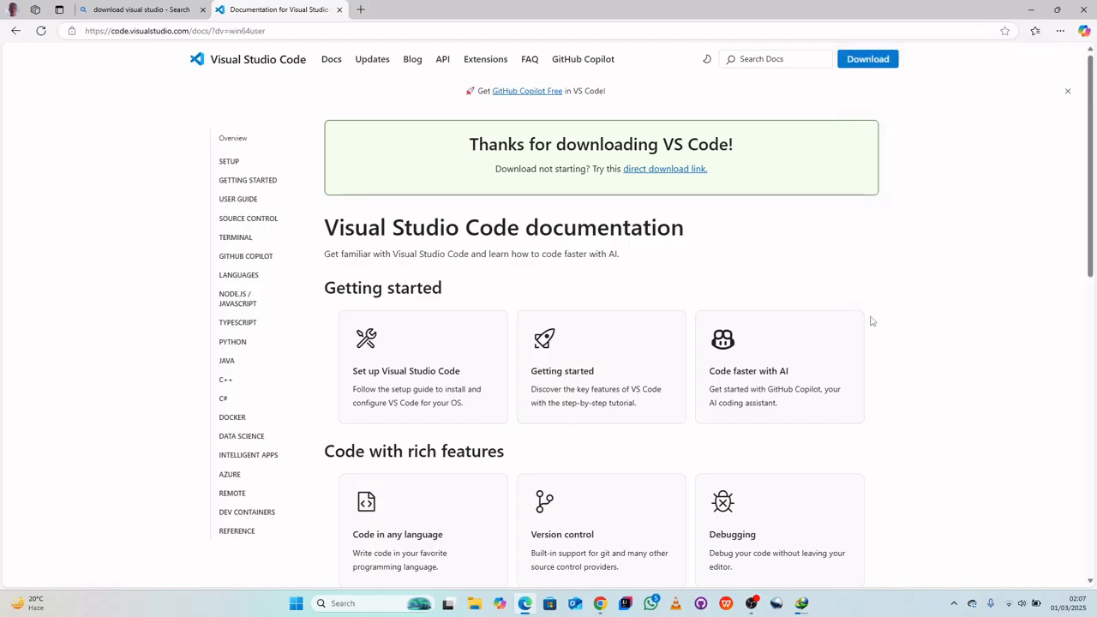
left_click(1082, 9)
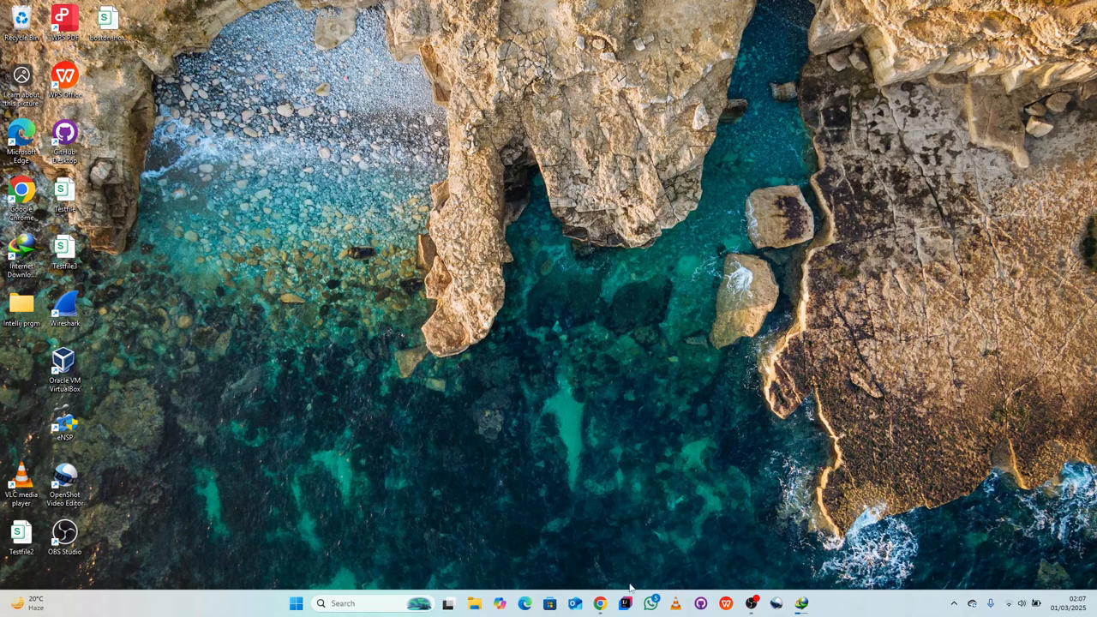
Switch to Chrome, check the progress of the installer download in the download manager, and minimize both windows
mouse_move(600, 603)
left_click(628, 499)
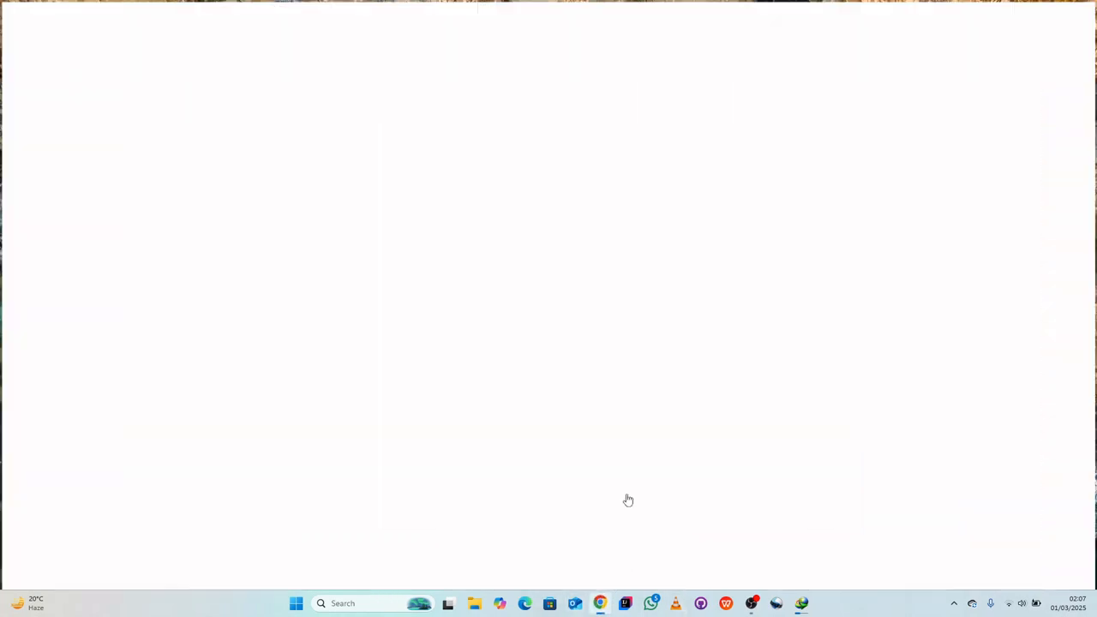
left_click(794, 603)
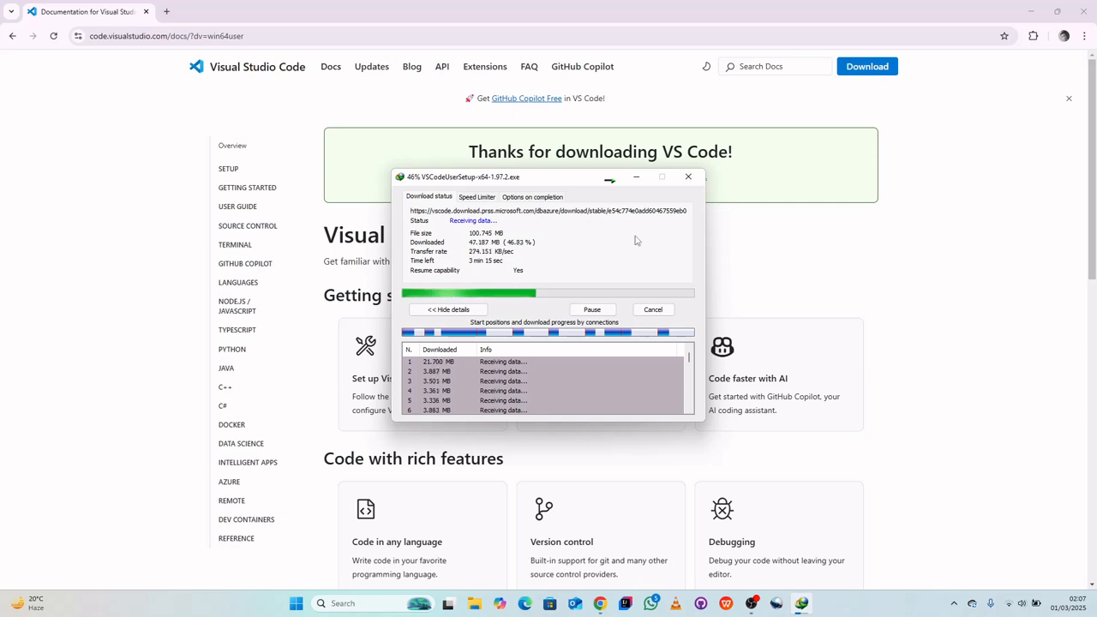
left_click(636, 178)
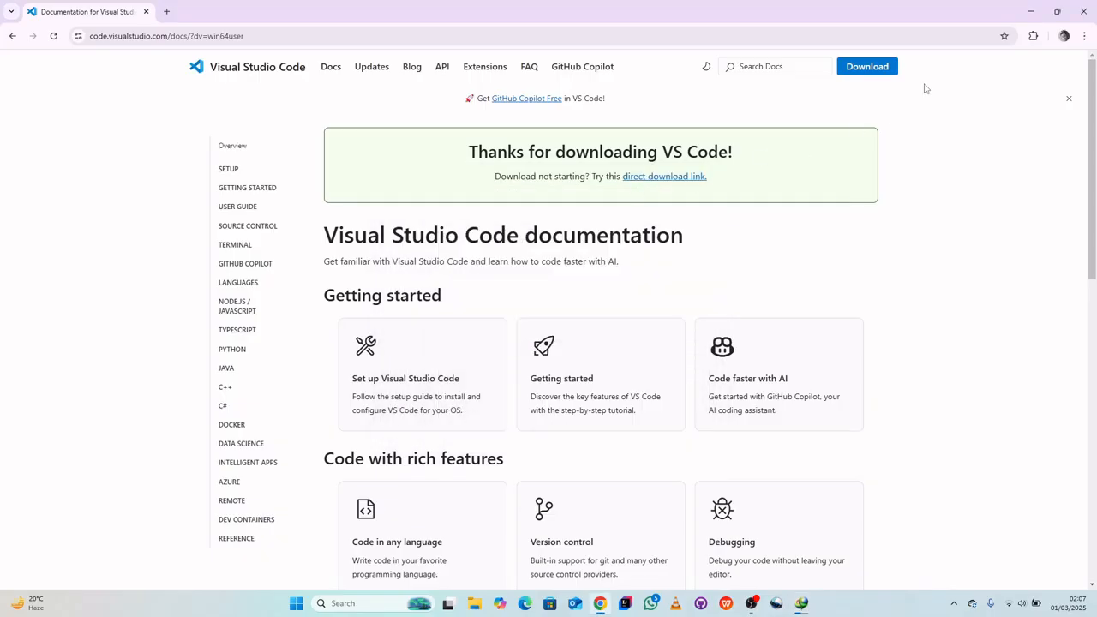
left_click(1030, 12)
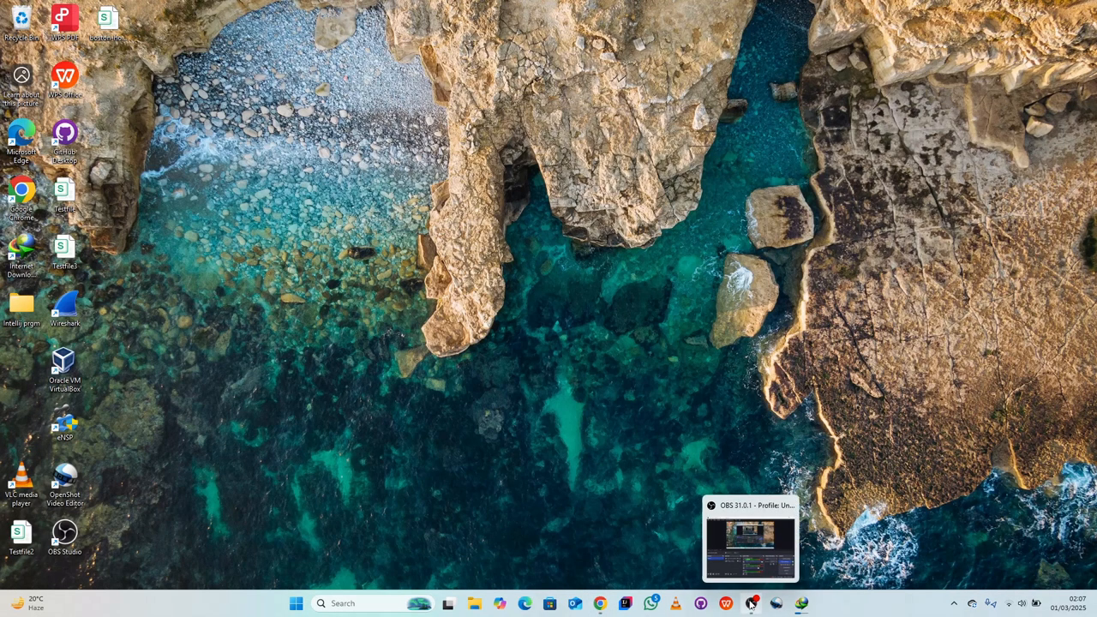
left_click(771, 532)
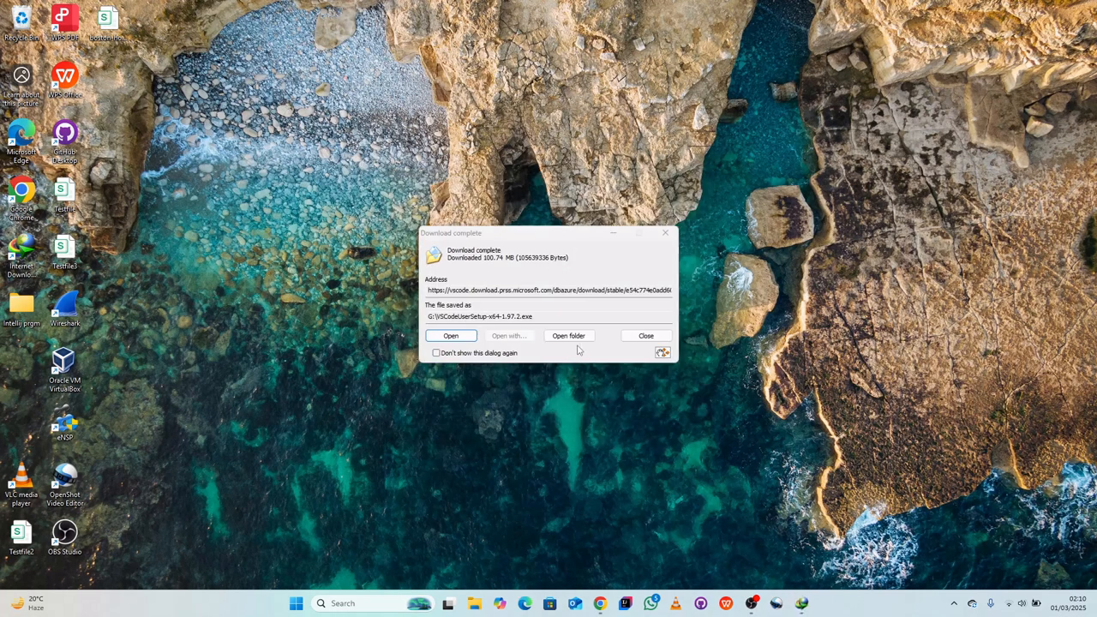
Run VSCodeUserSetup-x64-1.97.2 from its download folder, accept the license agreement and continue to the destination settings
left_click(574, 338)
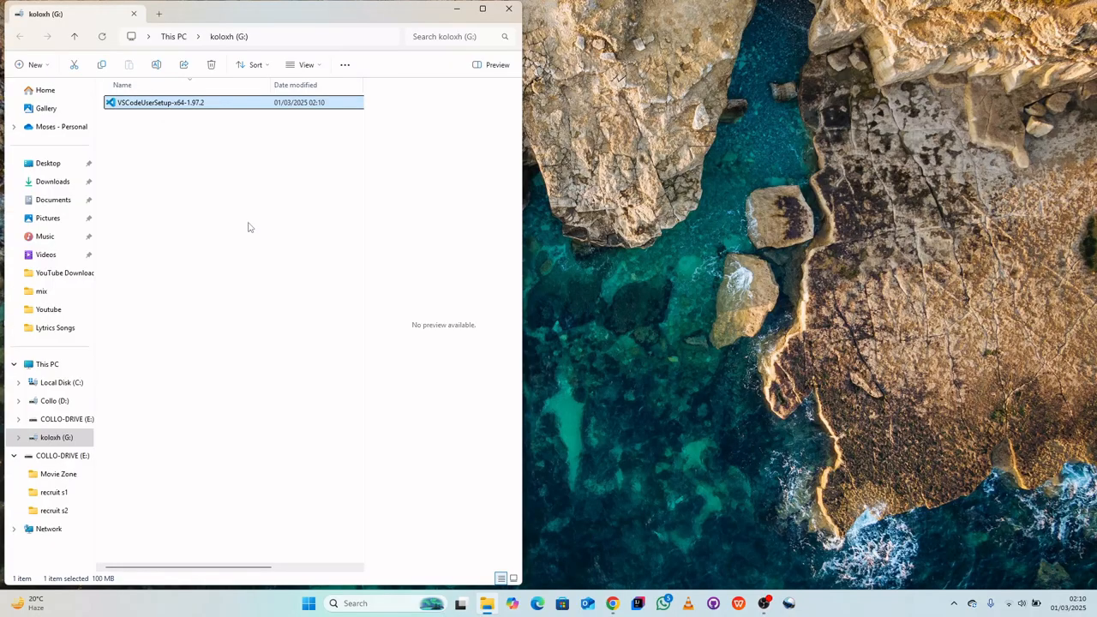
double_click(165, 103)
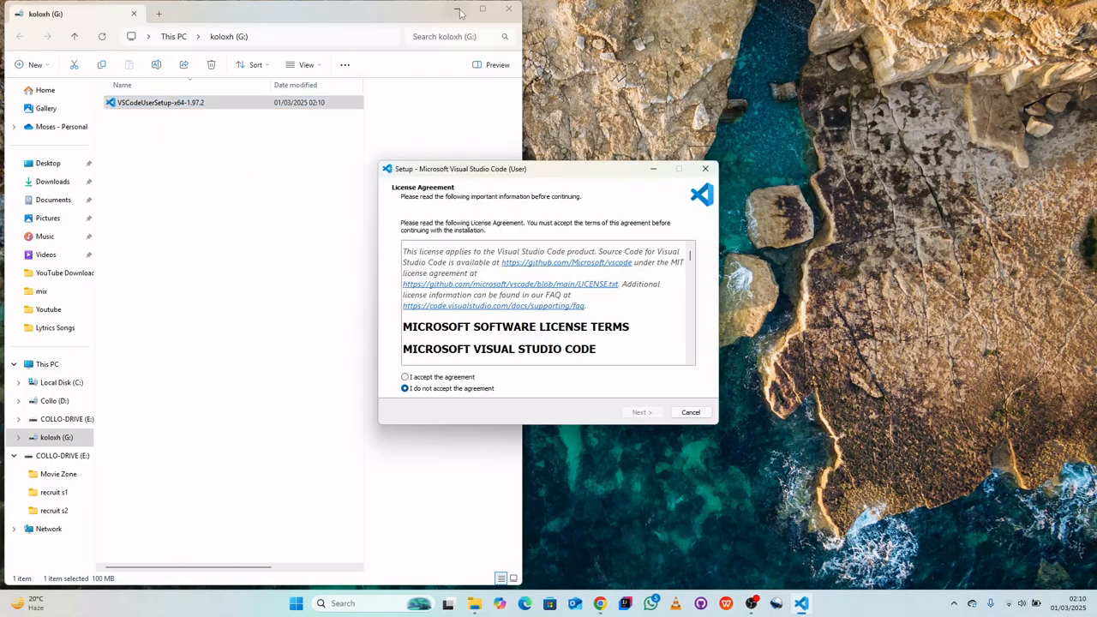
scroll(505, 288, "down", 4)
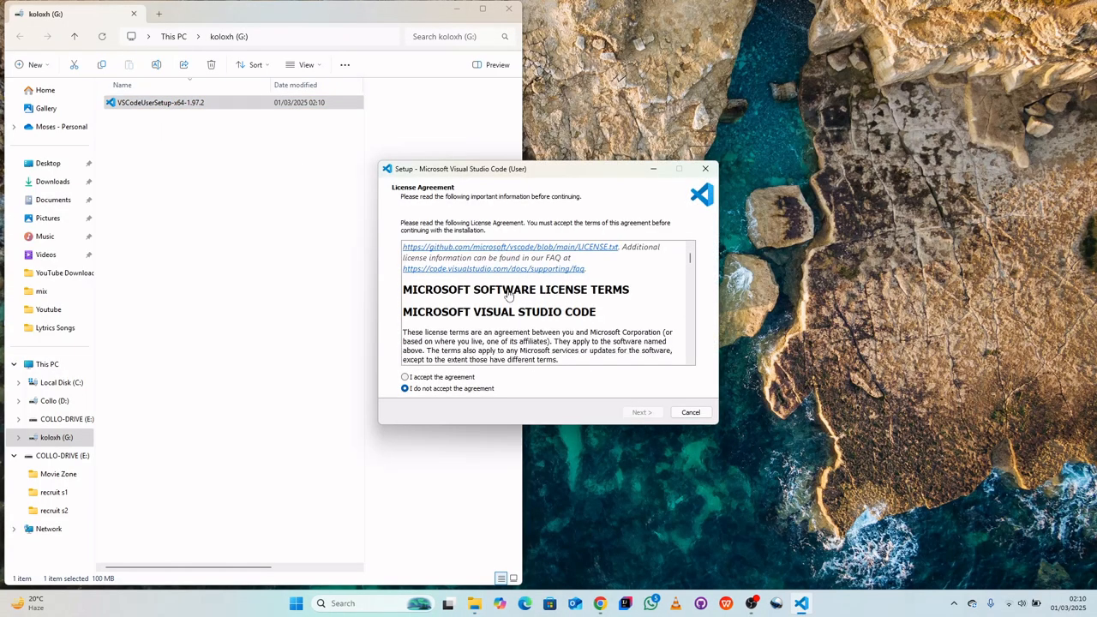
scroll(507, 292, "up", 4)
scroll(509, 291, "down", 10)
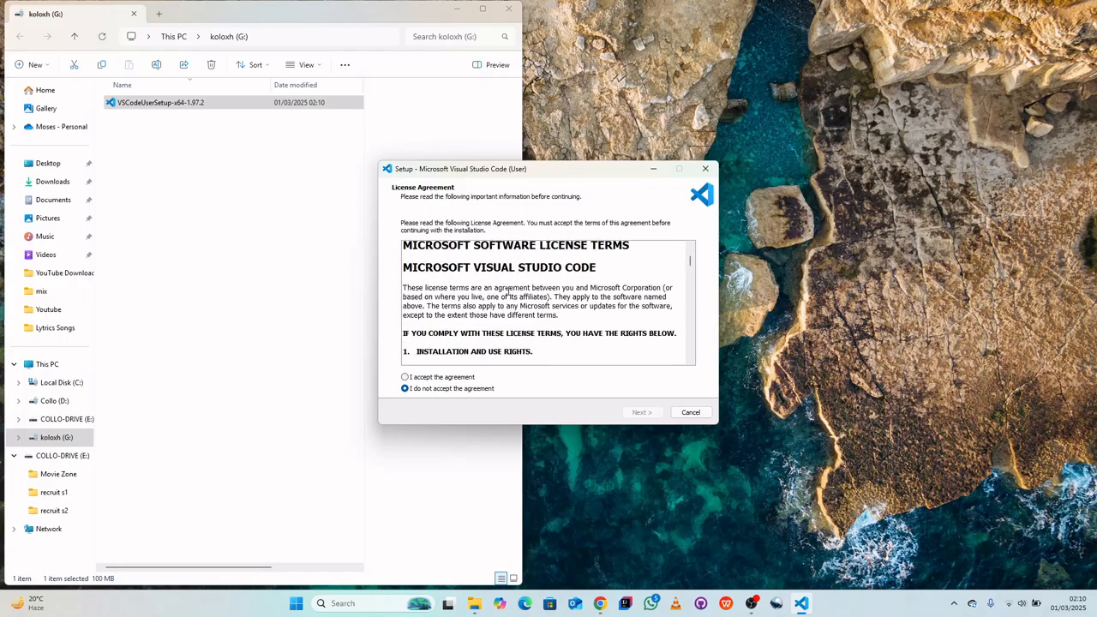
scroll(508, 292, "down", 10)
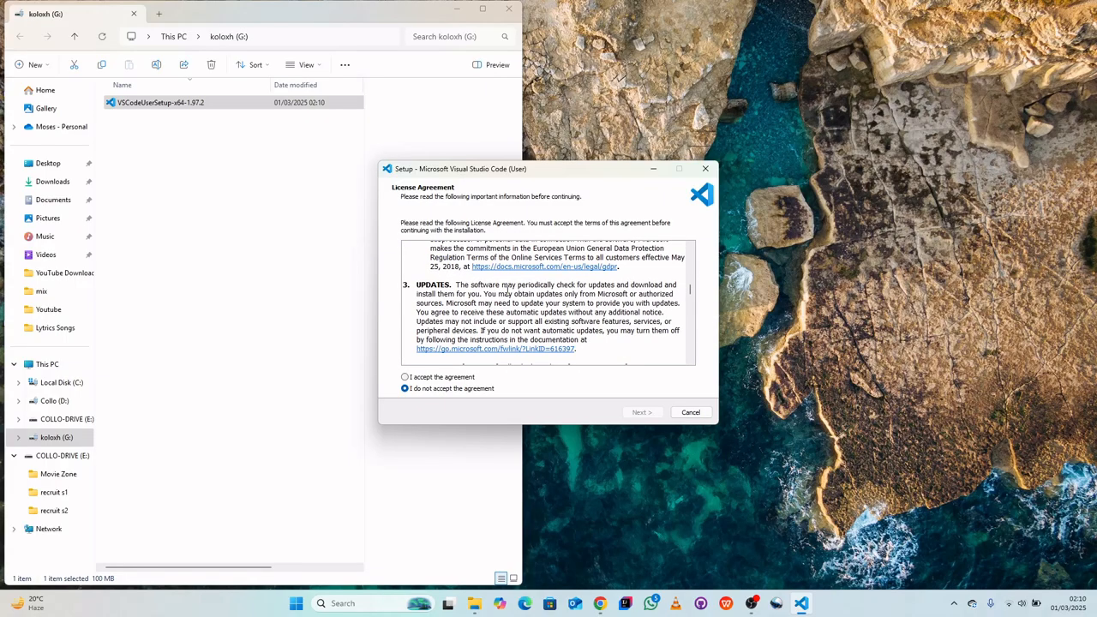
scroll(508, 292, "down", 10)
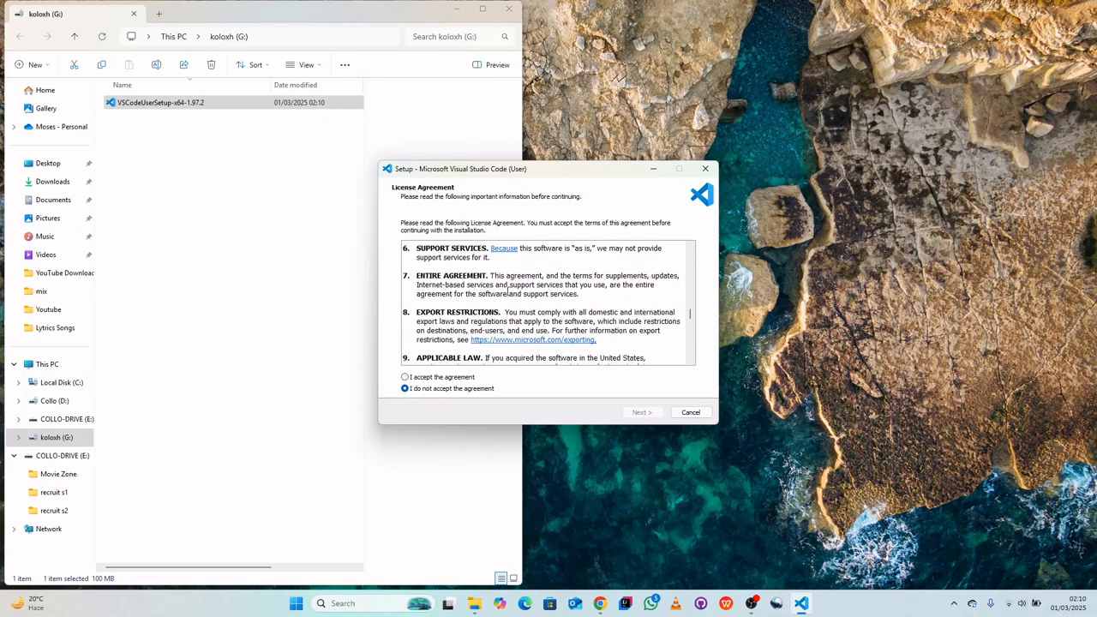
scroll(505, 294, "down", 2)
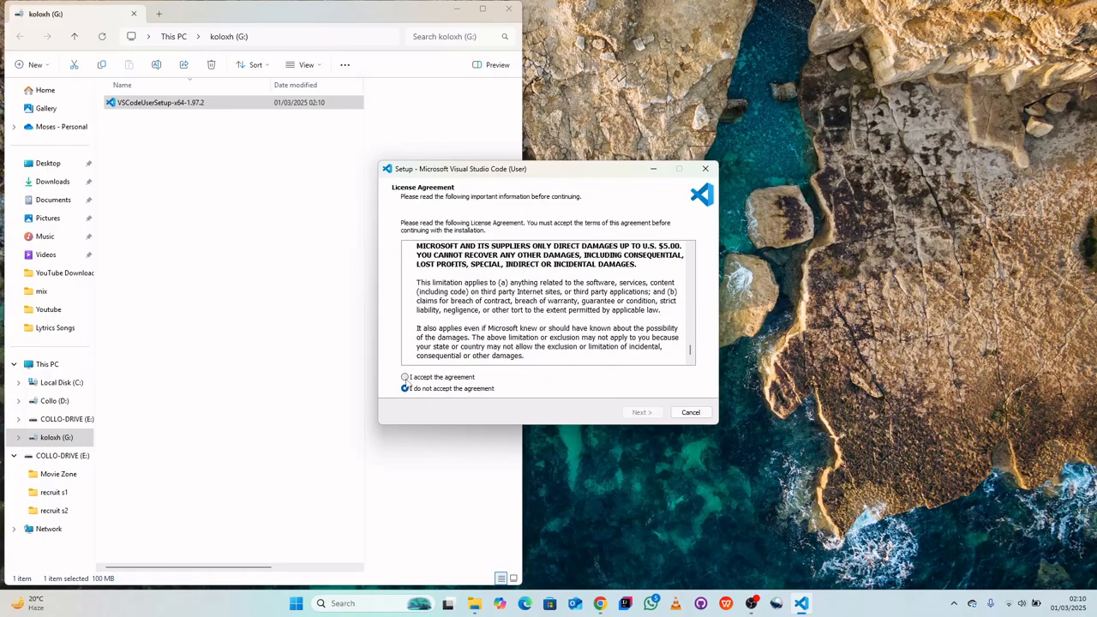
left_click(406, 378)
left_click(643, 413)
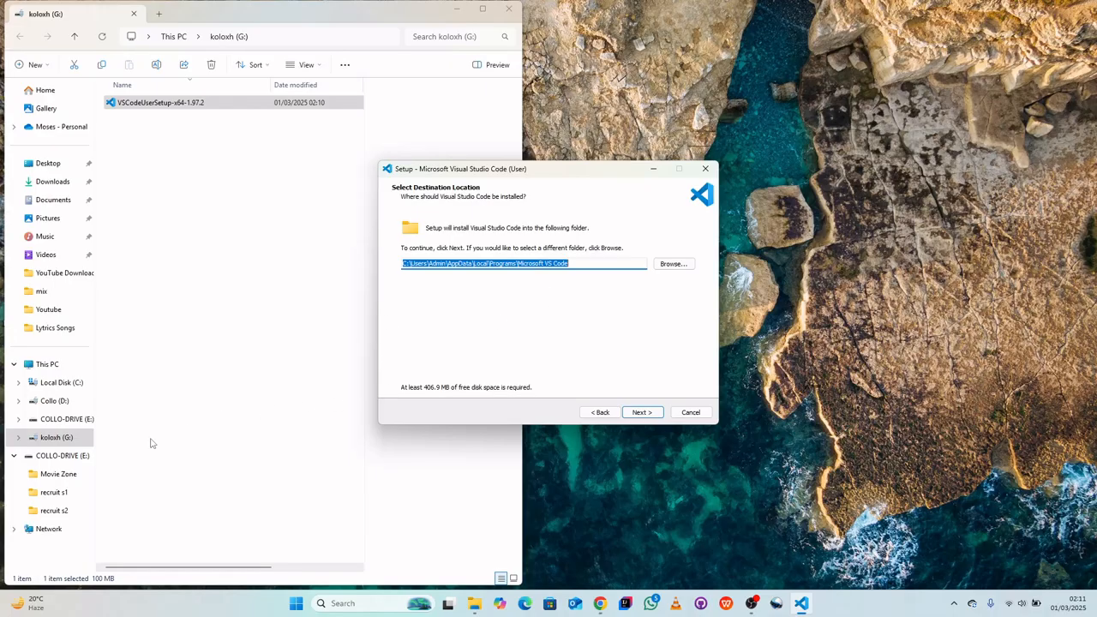
left_click(685, 264)
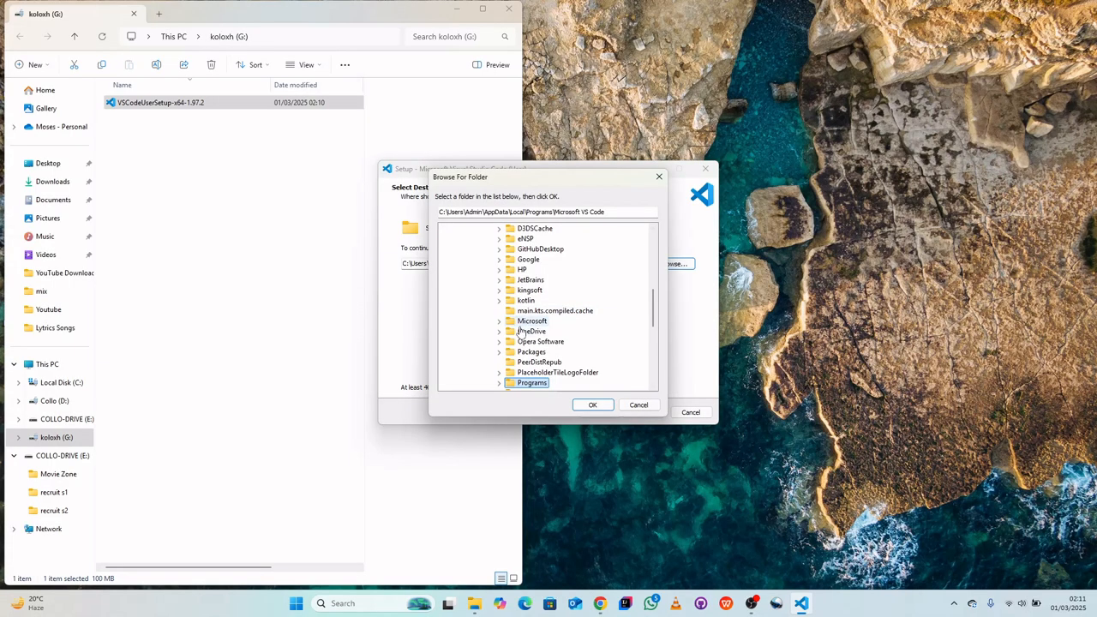
scroll(553, 331, "down", 2)
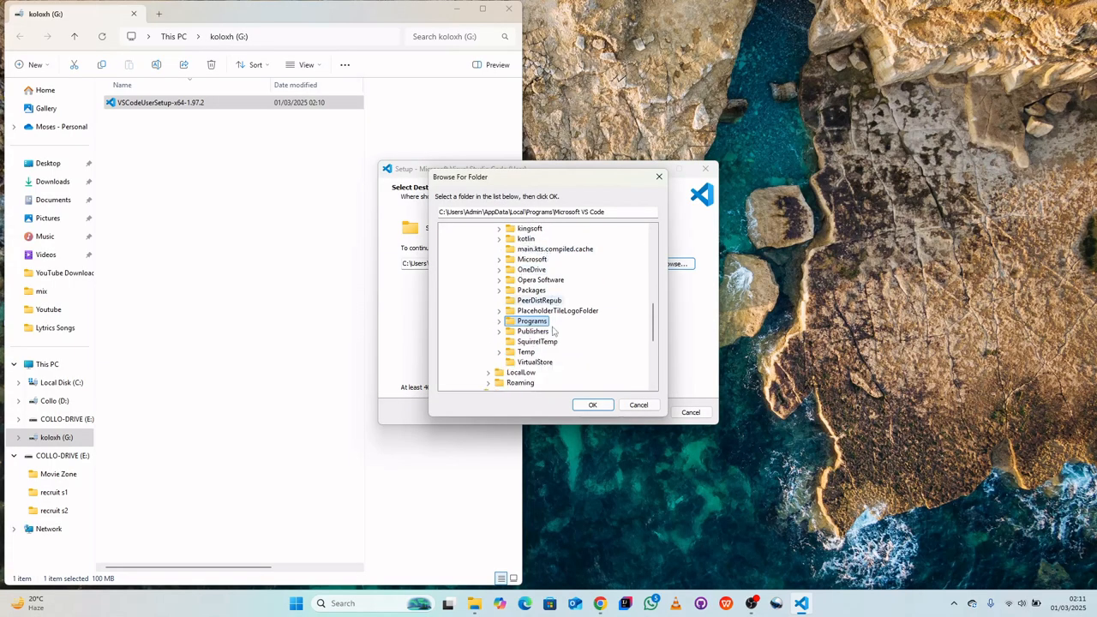
scroll(553, 331, "down", 4)
scroll(554, 328, "up", 10)
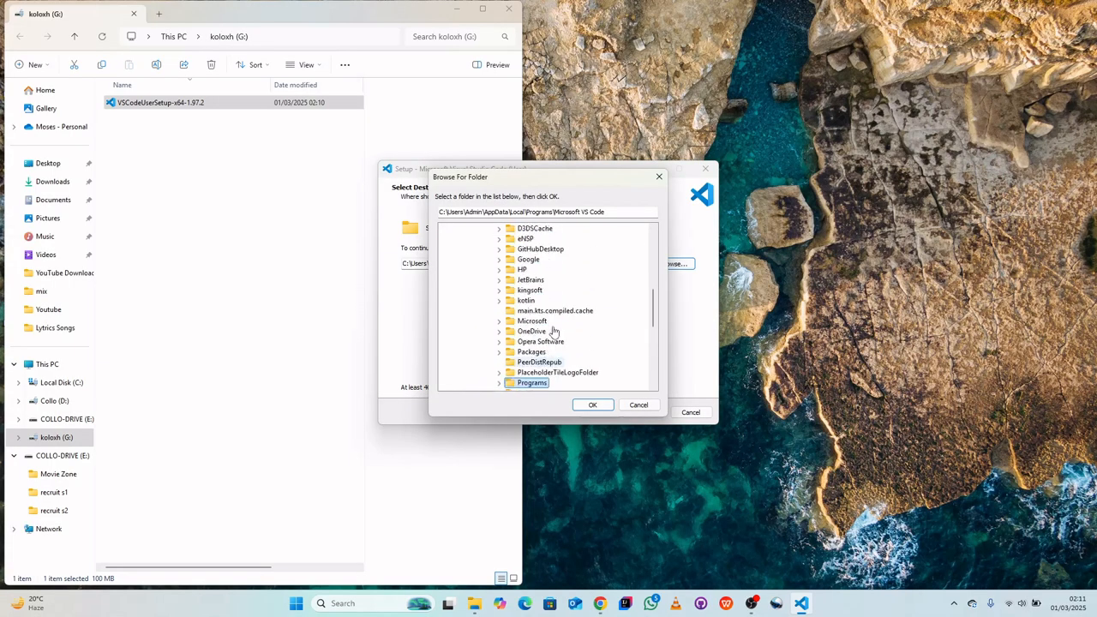
scroll(553, 318, "down", 8)
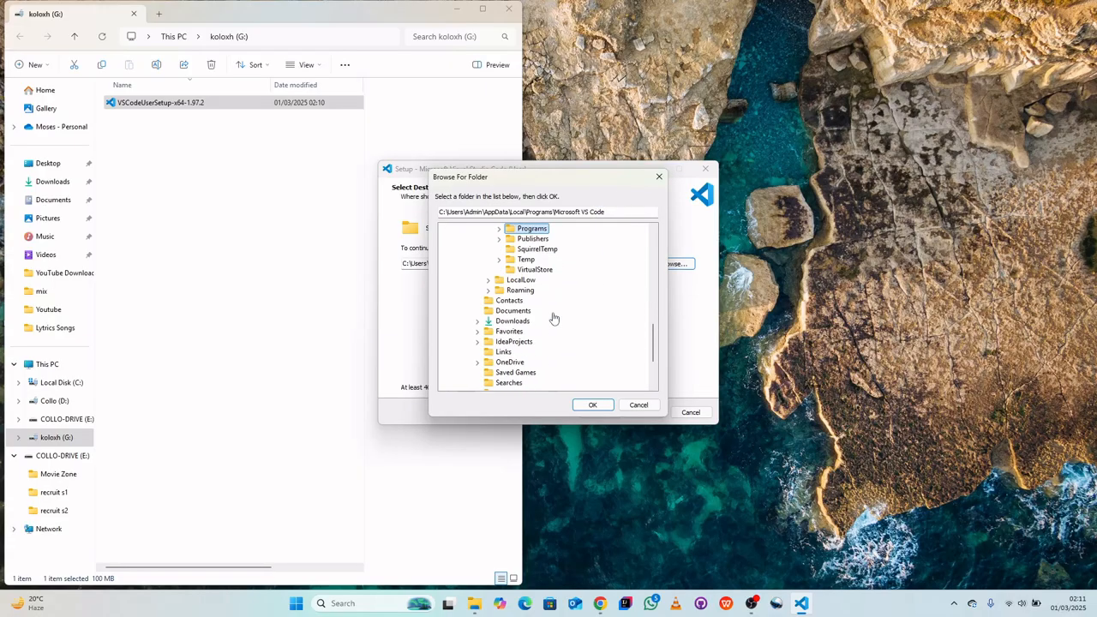
scroll(553, 317, "up", 4)
left_click(659, 177)
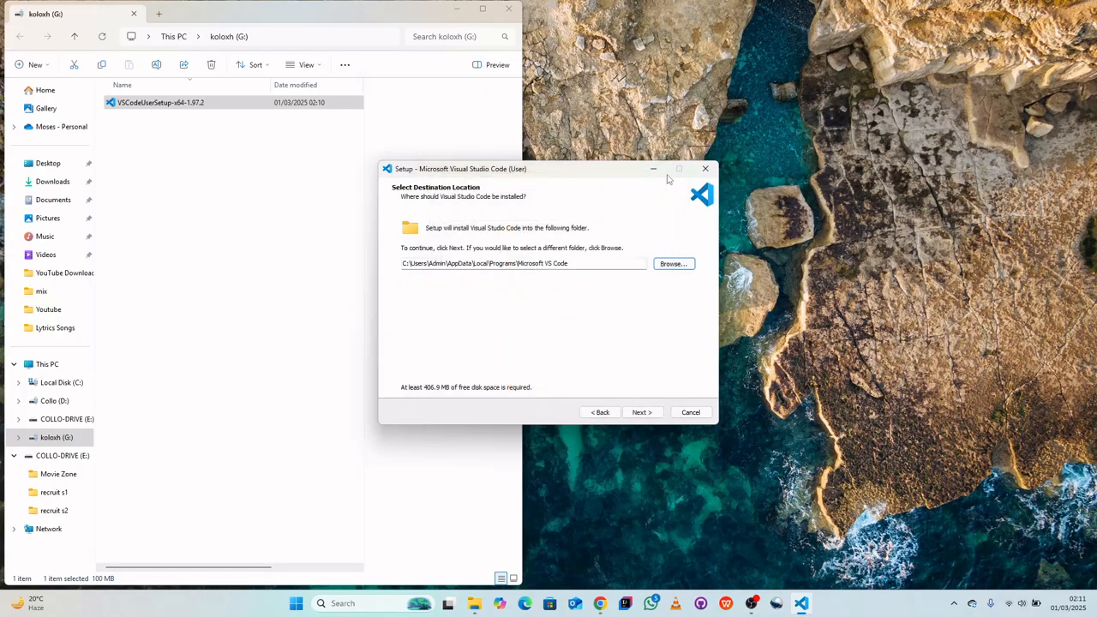
Minimize the setup, create a folder named "Visual studio code" on the G: drive, and minimize the file window
left_click(679, 169)
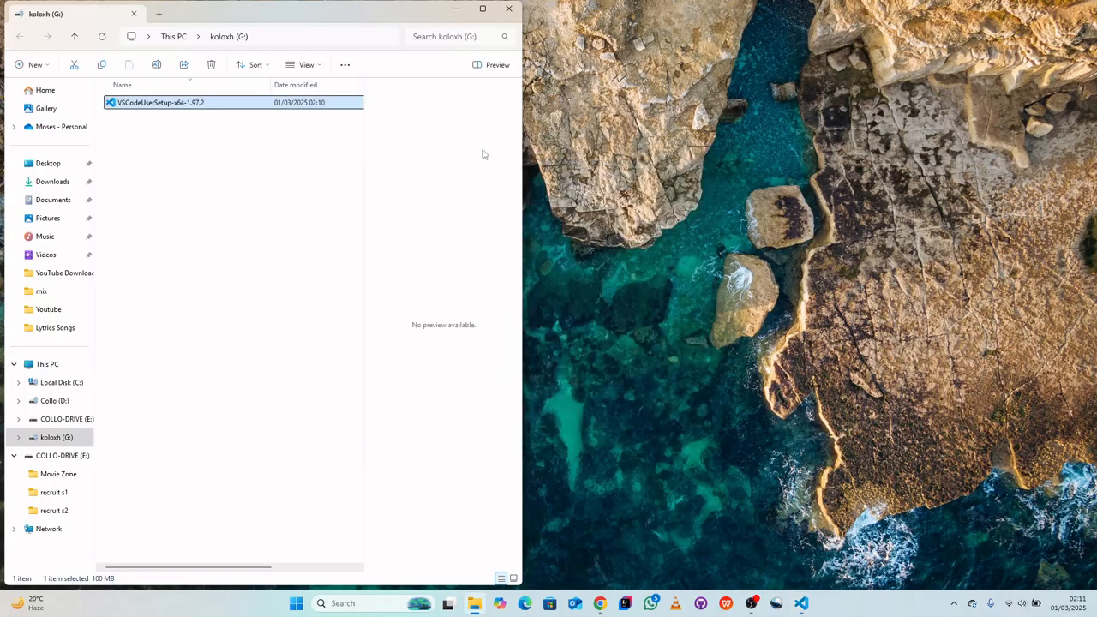
left_click(53, 439)
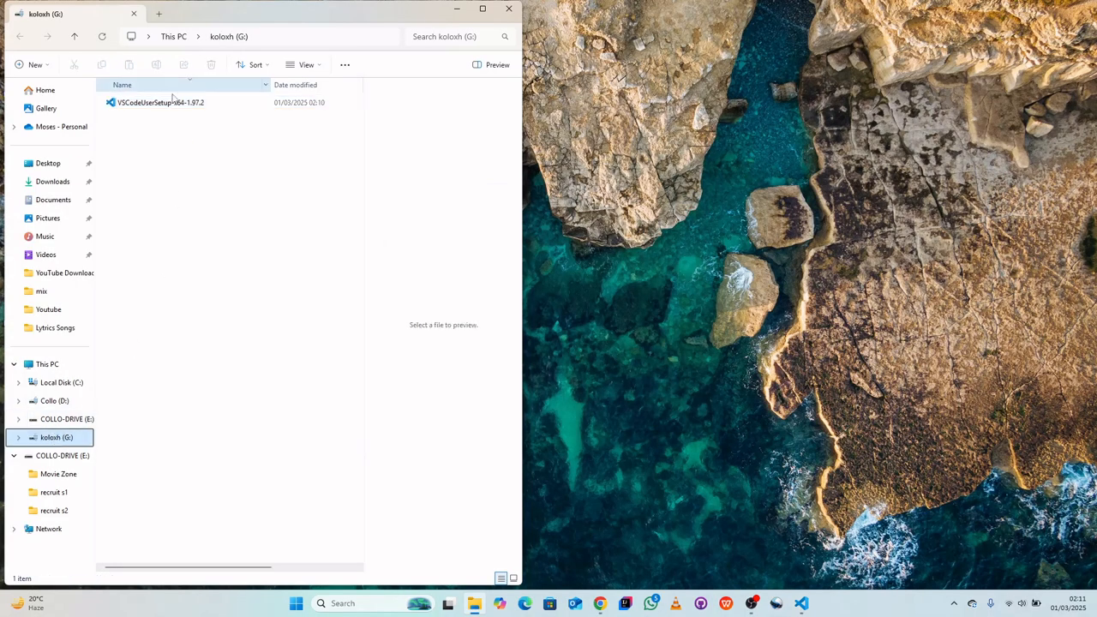
left_click(33, 64)
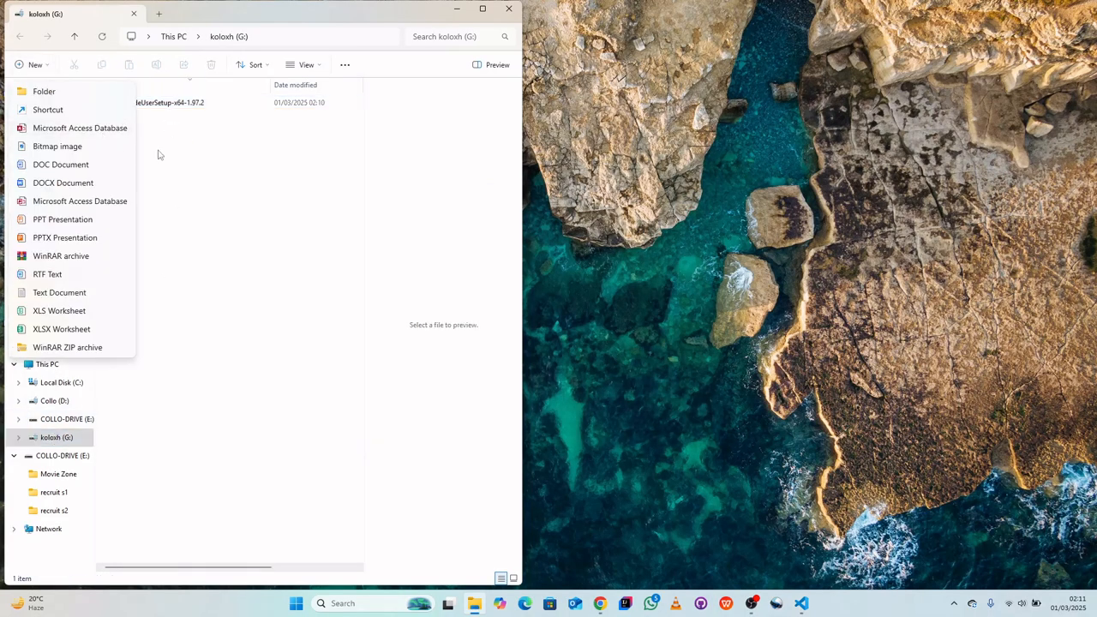
left_click(40, 92)
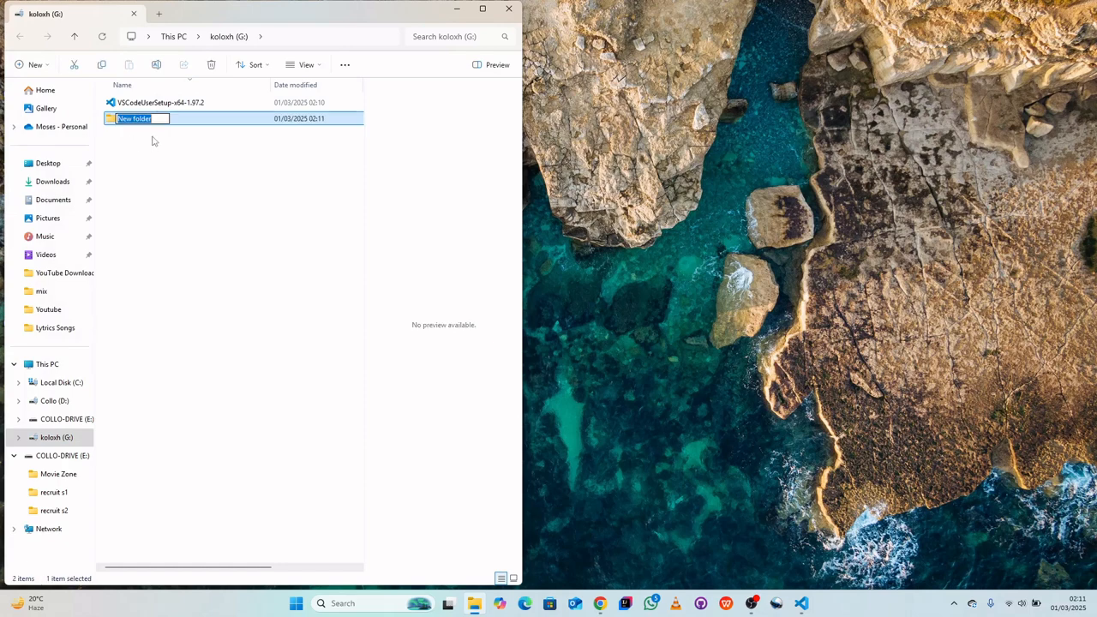
key("BackSpace")
type("Visua")
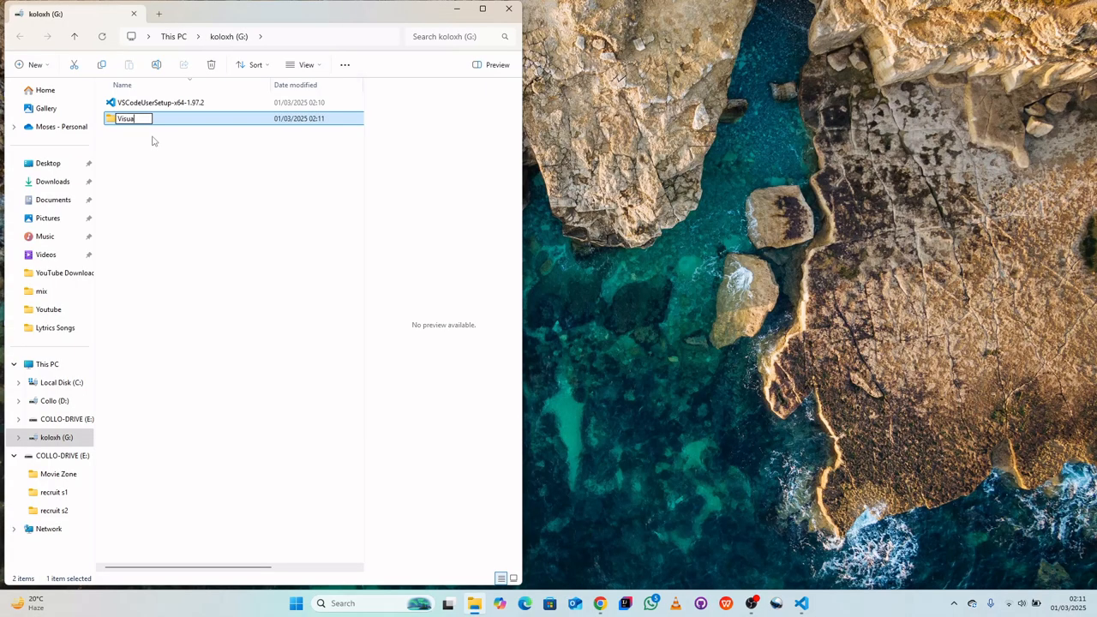
type("l studio code")
key("Return")
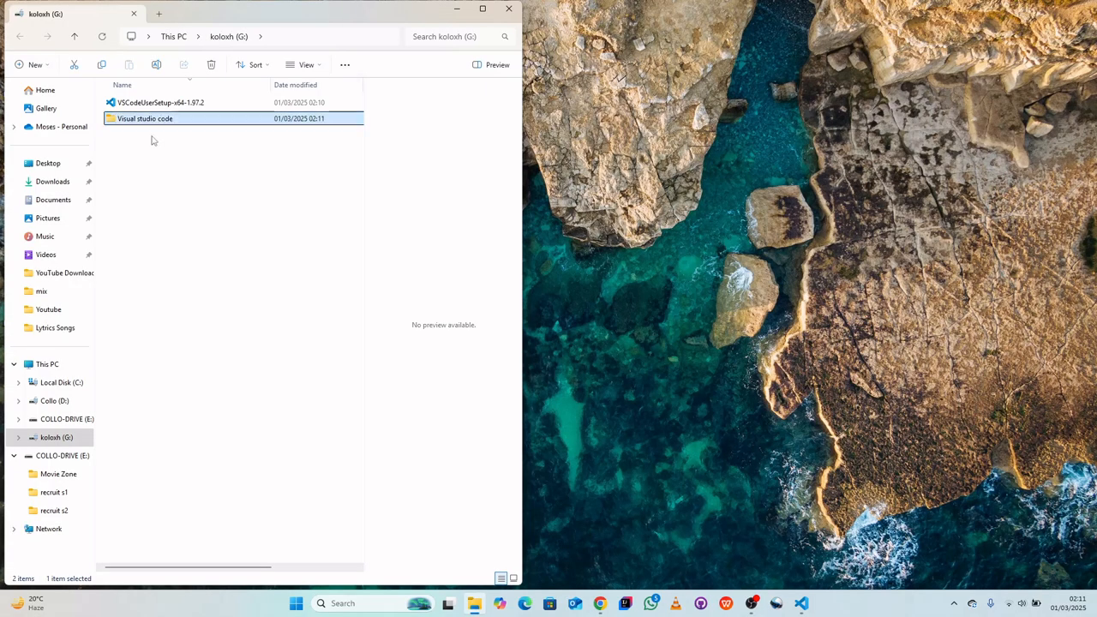
left_click(457, 8)
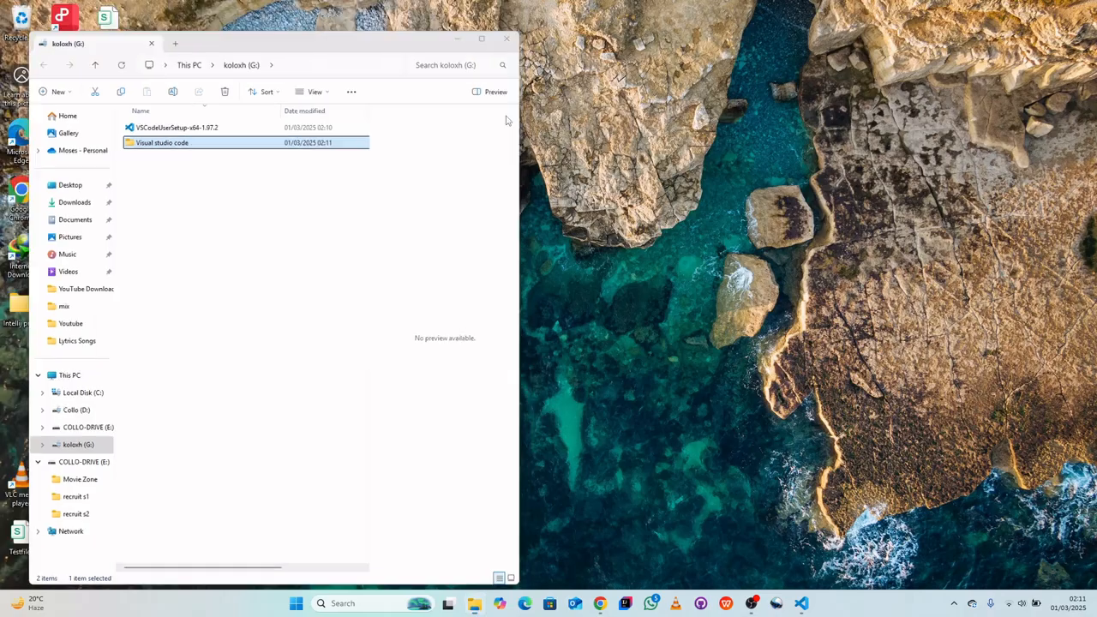
Return to the setup, set the install destination to the Visual studio code folder on the G: drive, and continue
left_click(801, 604)
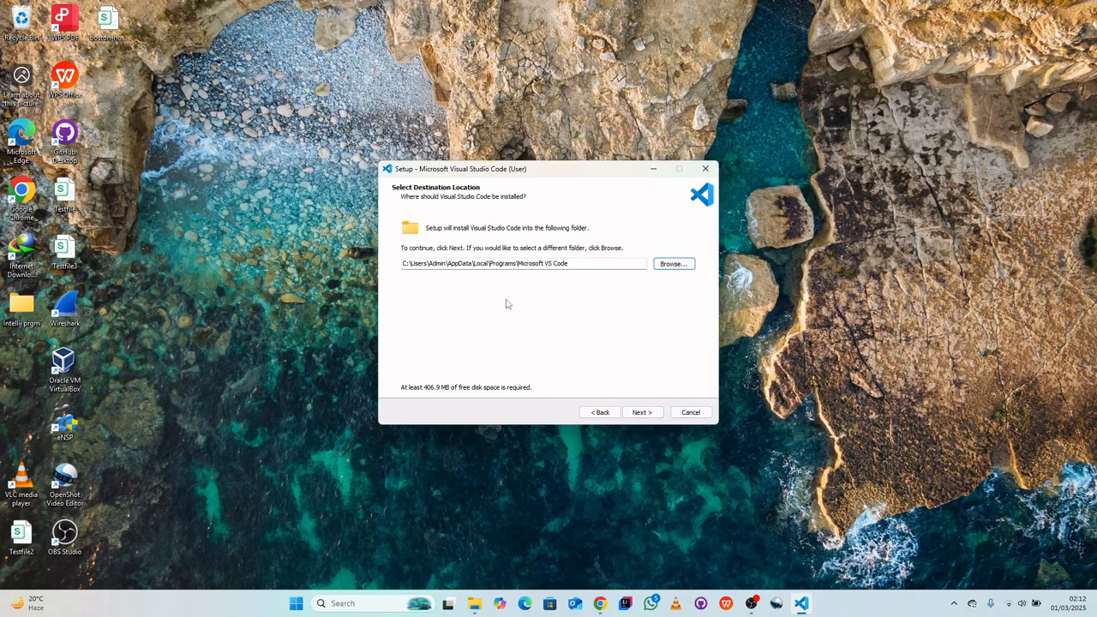
left_click(671, 264)
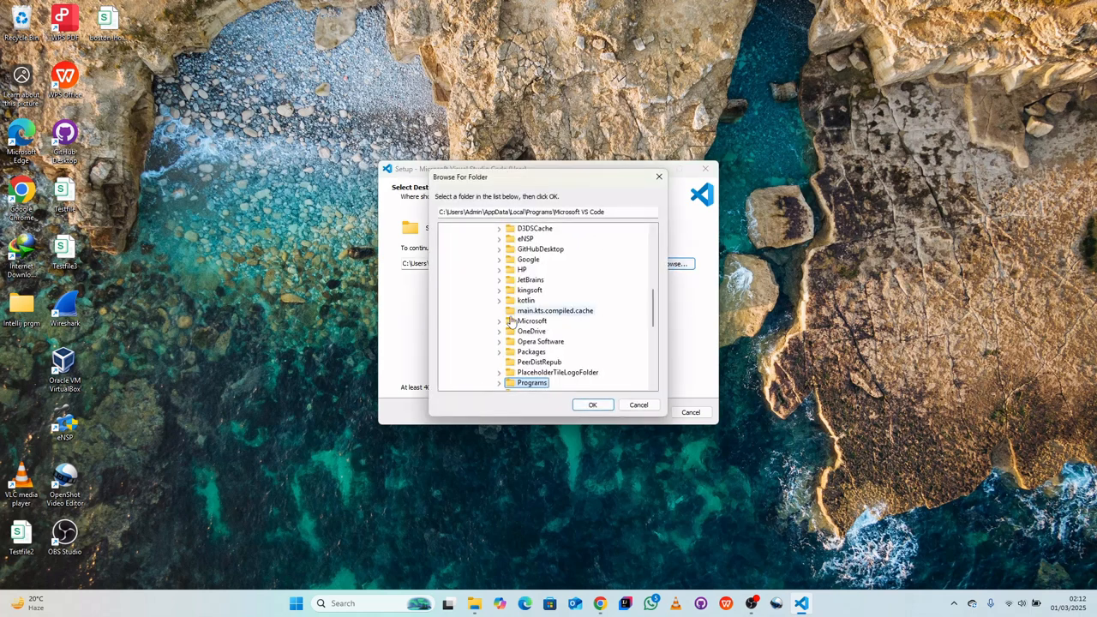
scroll(525, 358, "down", 3)
scroll(526, 362, "down", 3)
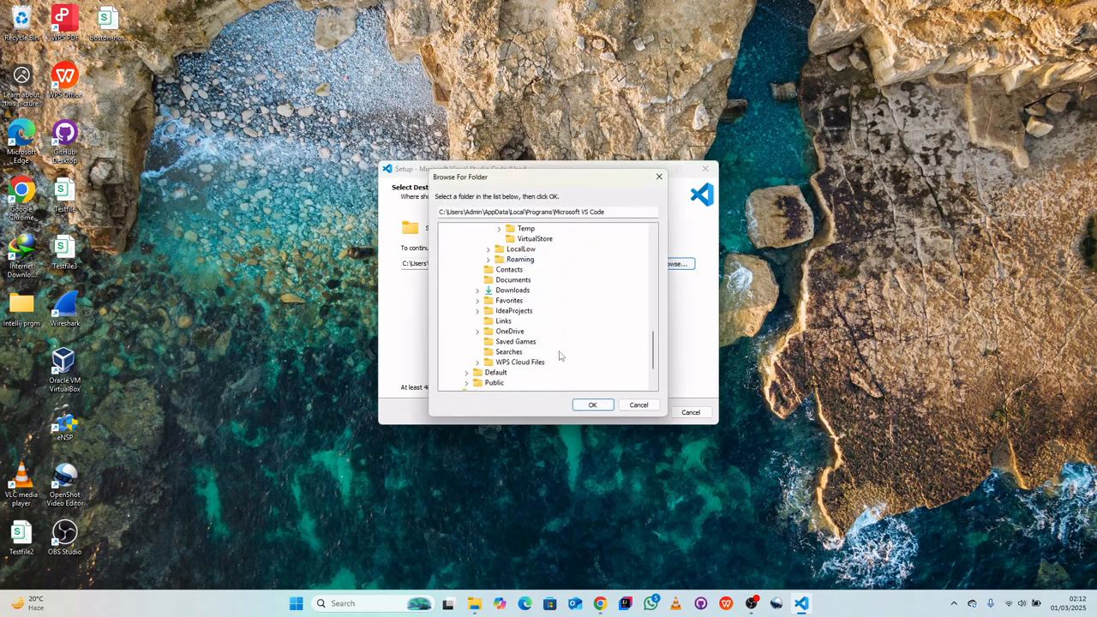
scroll(583, 307, "down", 2)
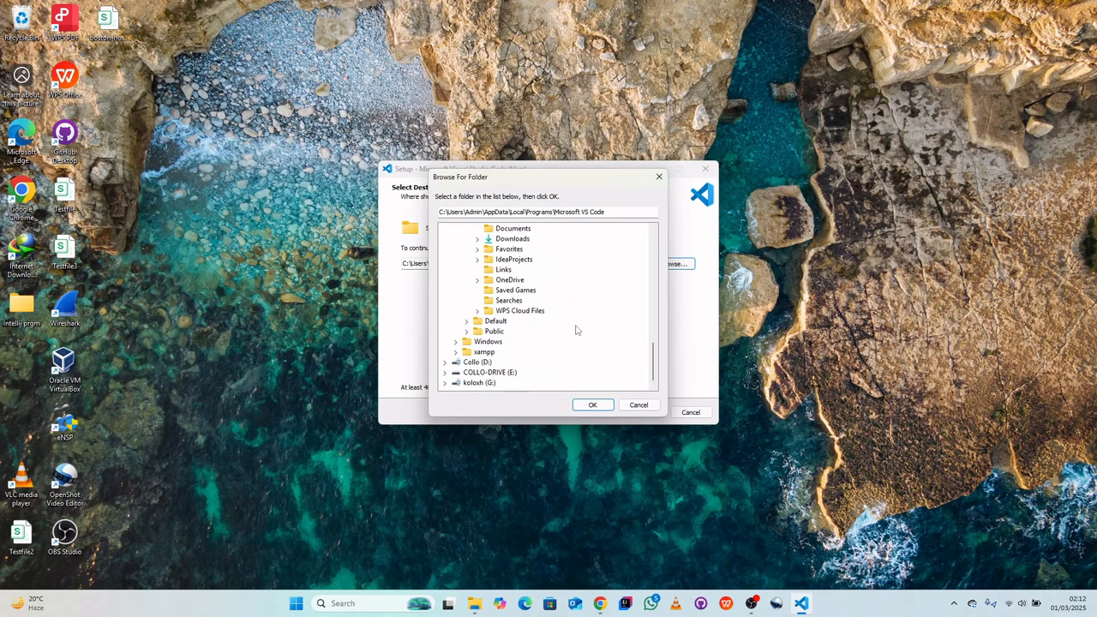
left_click(480, 383)
double_click(480, 383)
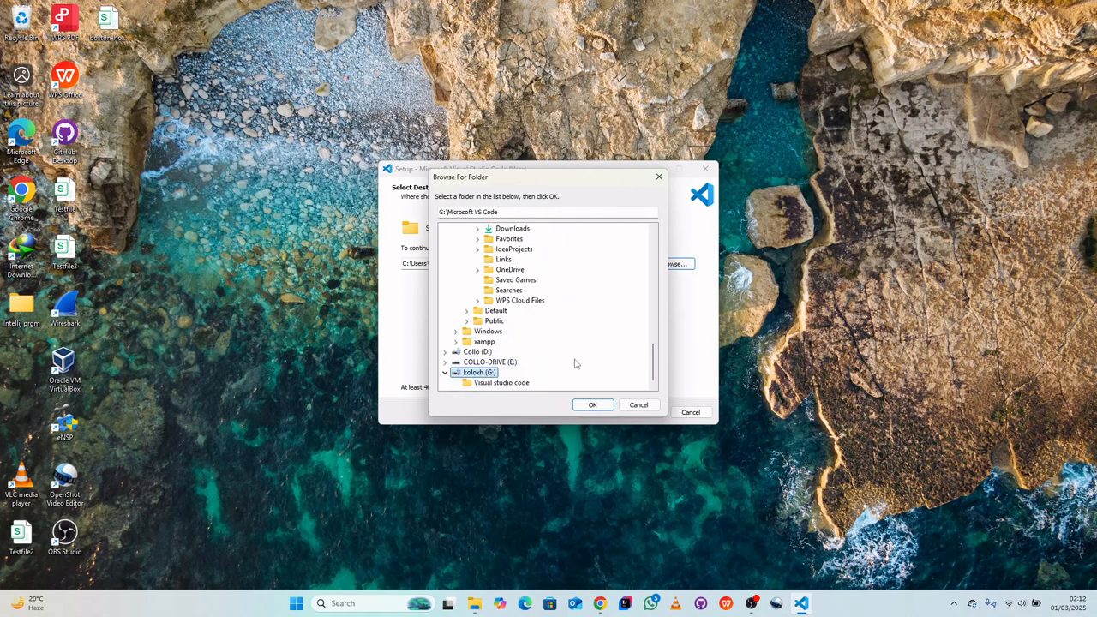
left_click(499, 384)
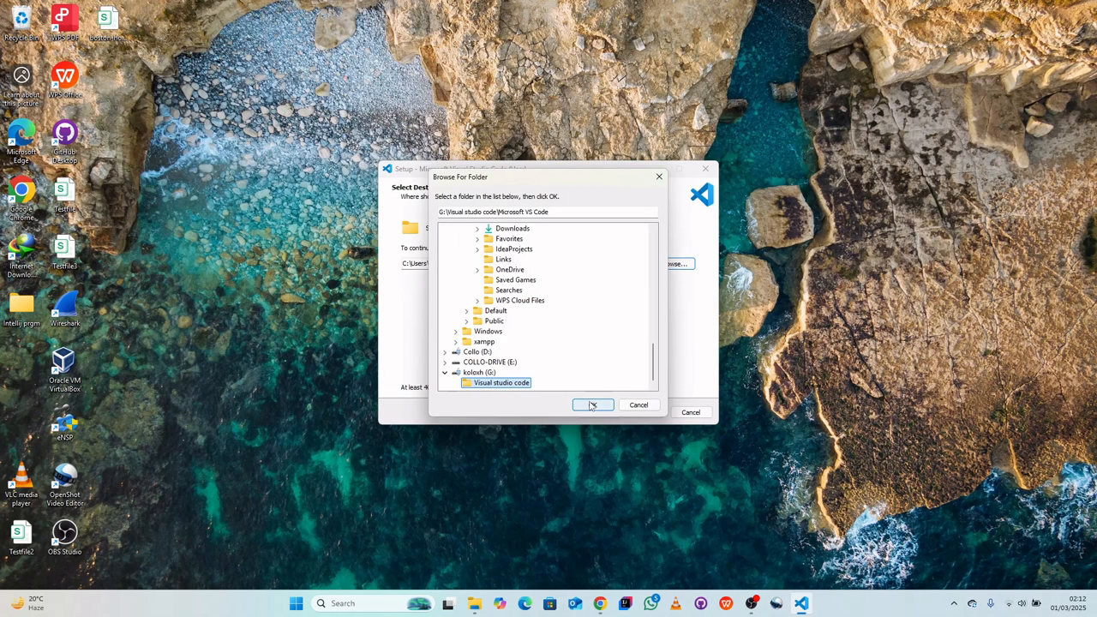
left_click(592, 407)
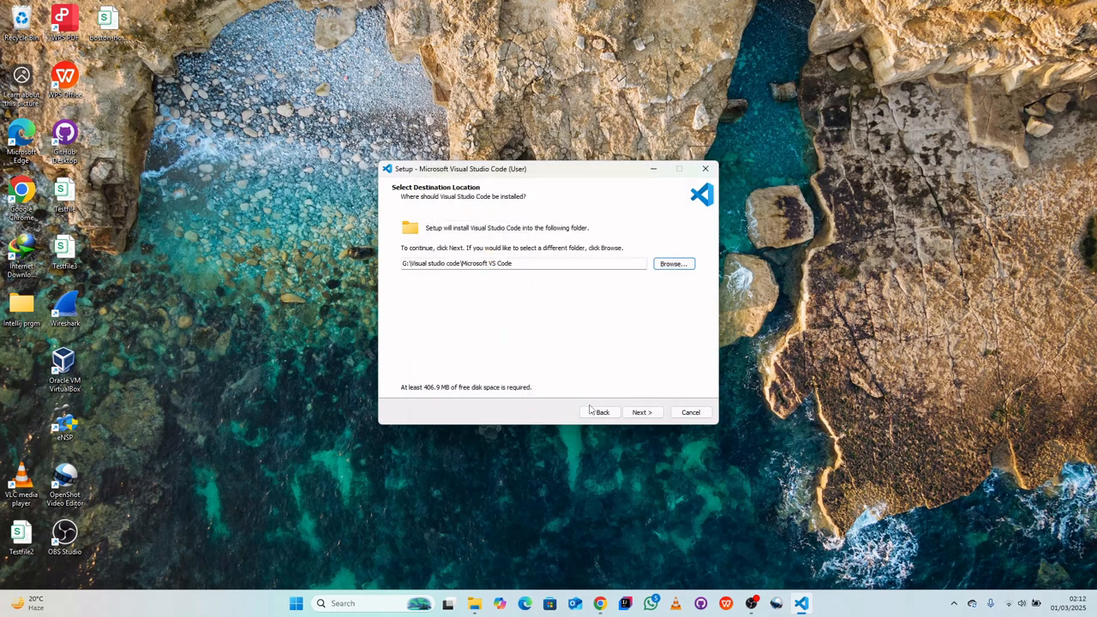
left_click(643, 412)
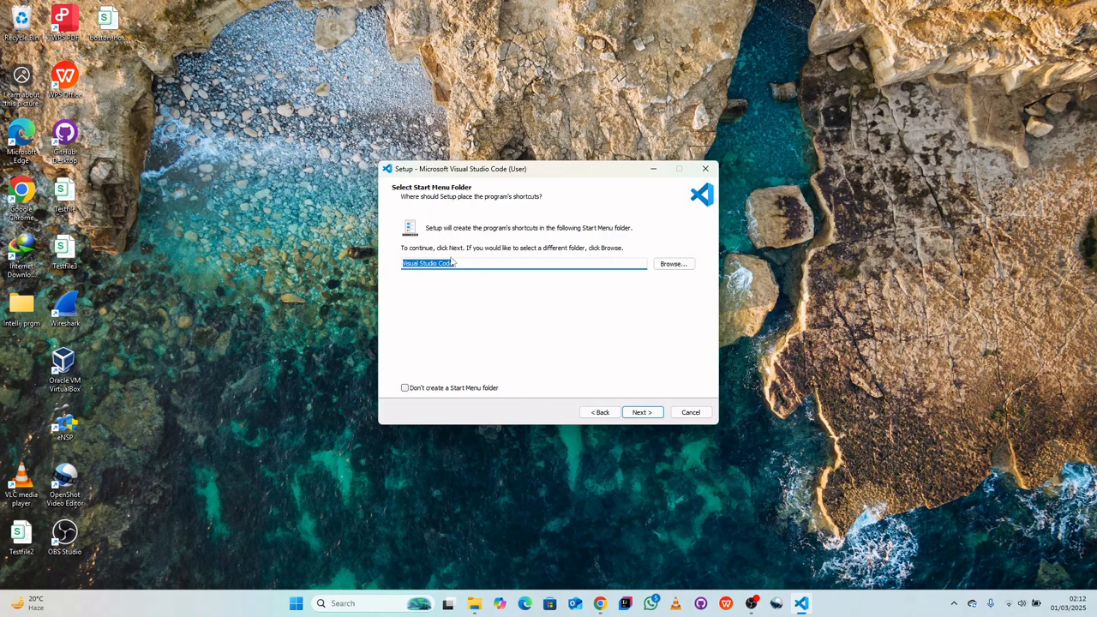
Accept the default Start Menu folder, enable the desktop icon option and install the program
left_click(643, 412)
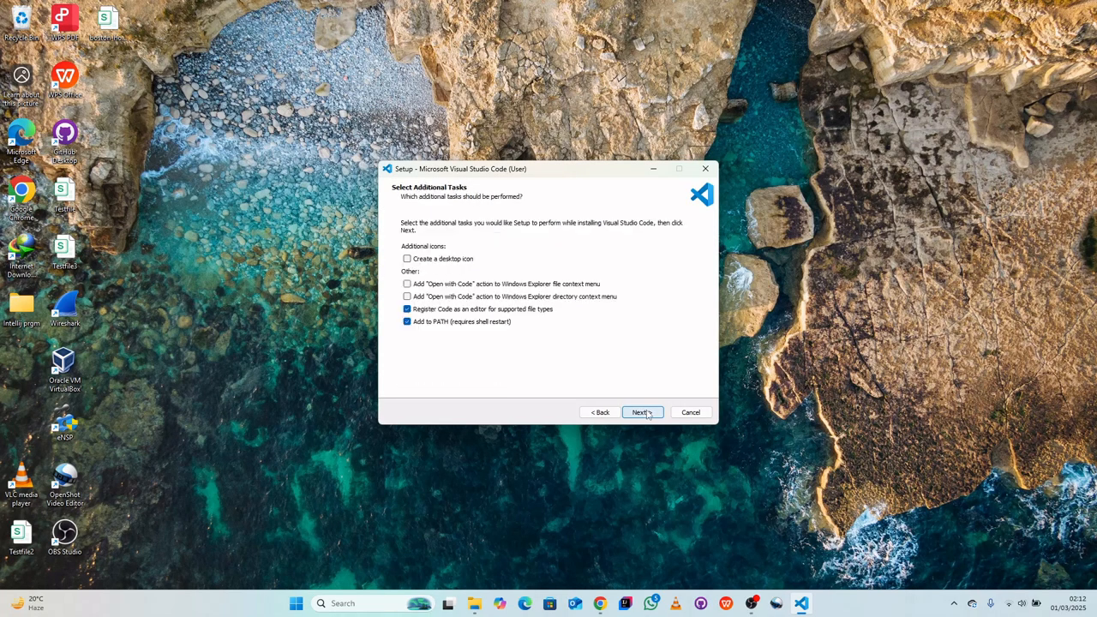
left_click(407, 259)
left_click(642, 412)
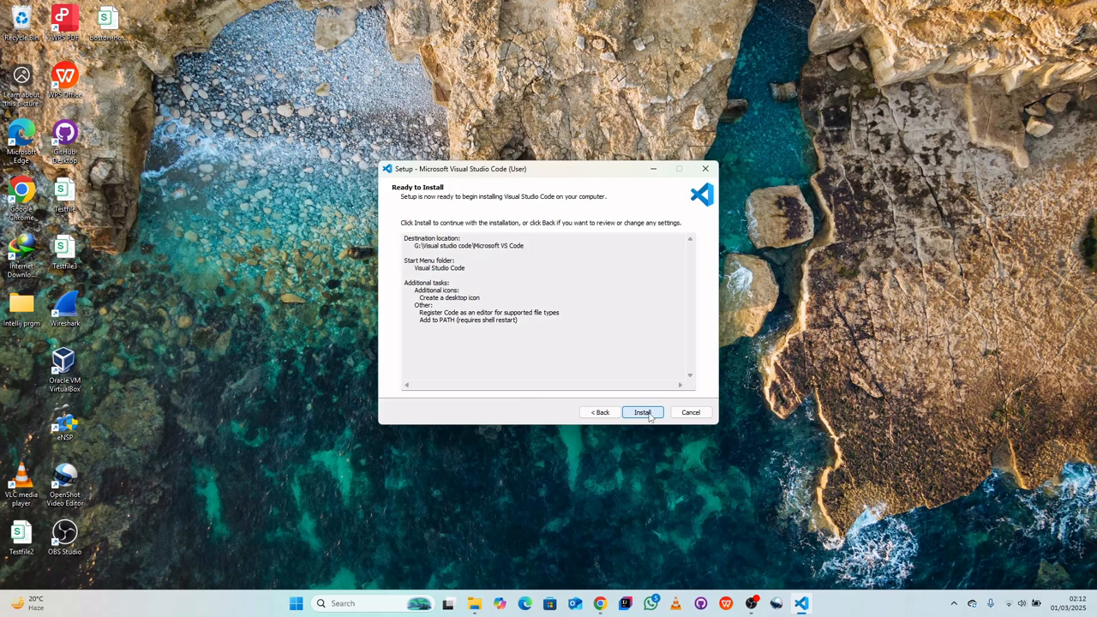
left_click(649, 415)
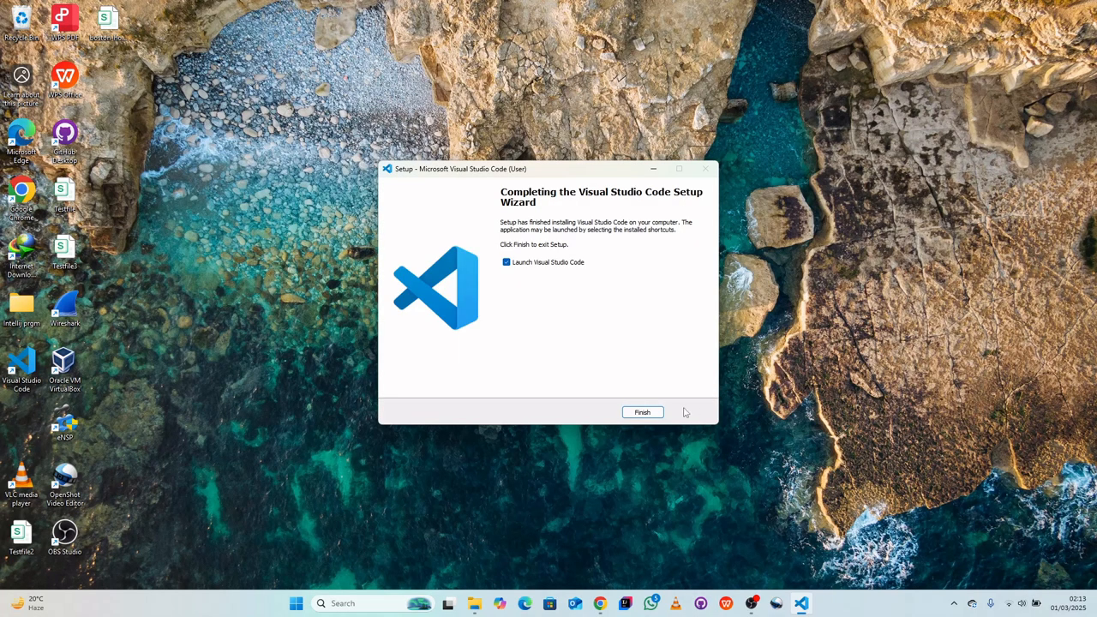
Finish the setup with Launch Visual Studio Code enabled and maximize the editor window
left_click(647, 413)
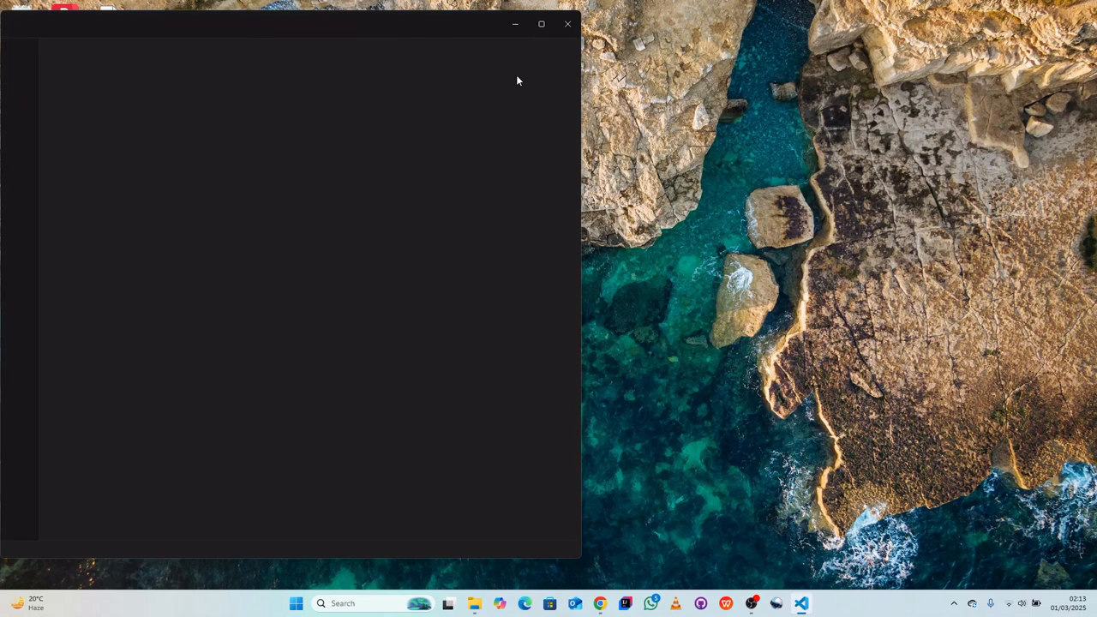
left_click_drag(593, 93, 644, 102)
left_click_drag(304, 27, 493, 48)
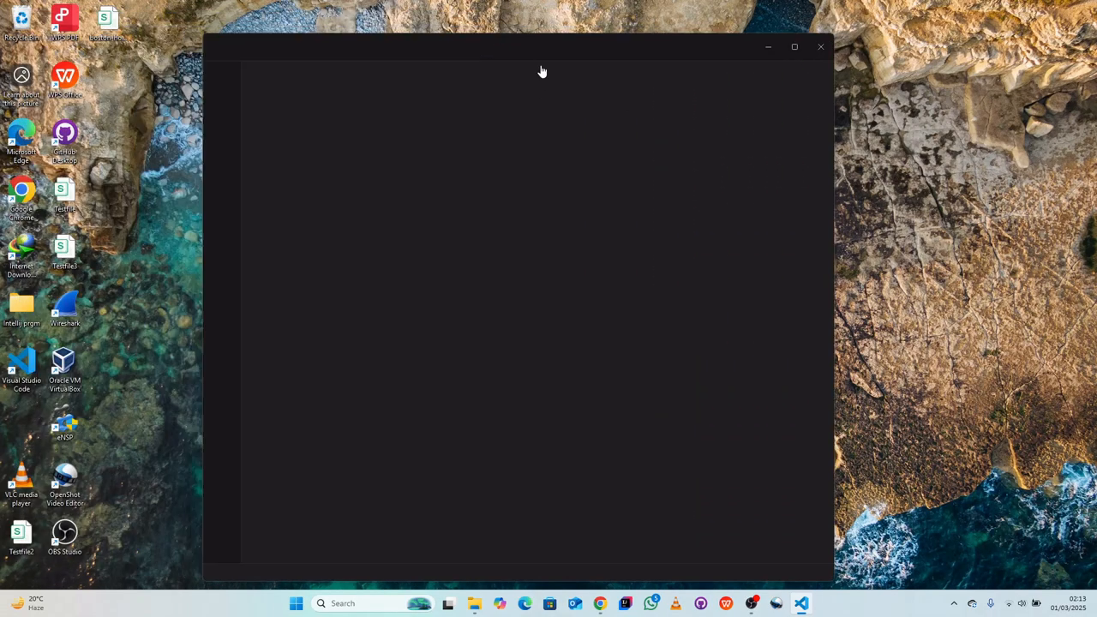
left_click(793, 47)
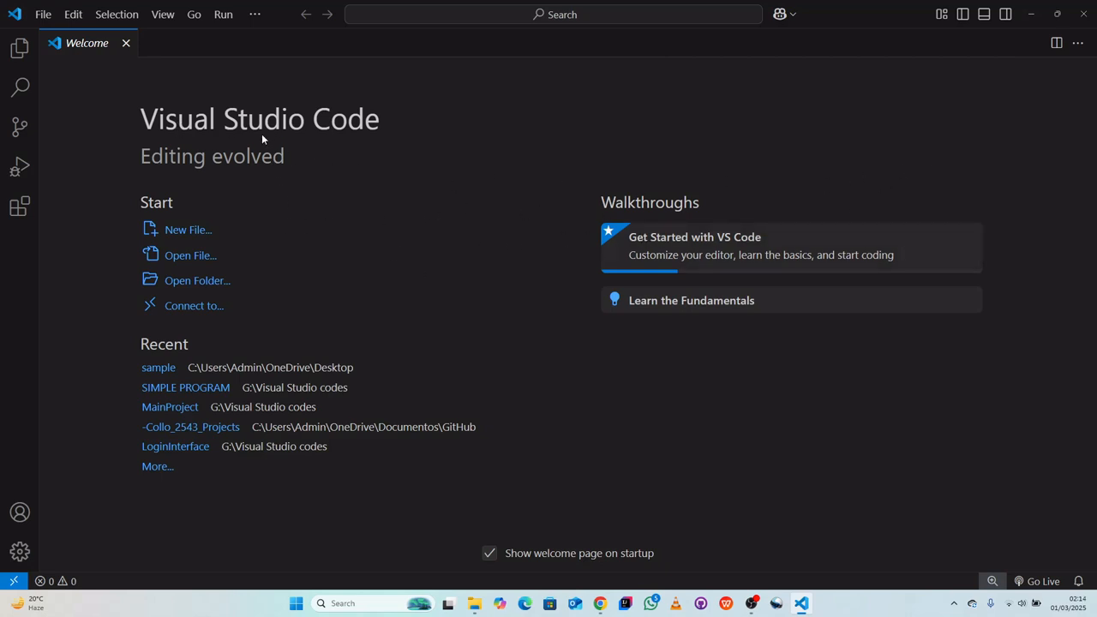
Minimize the editor, switch to File Explorer and open the Visual studio code folder on the G: drive
left_click(1031, 14)
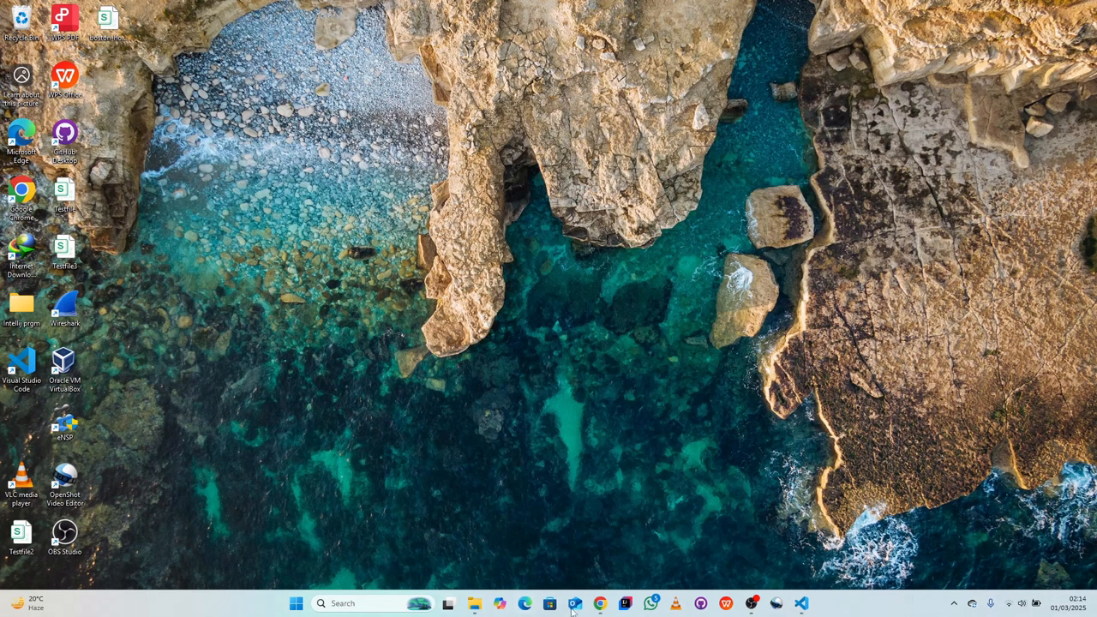
left_click(474, 603)
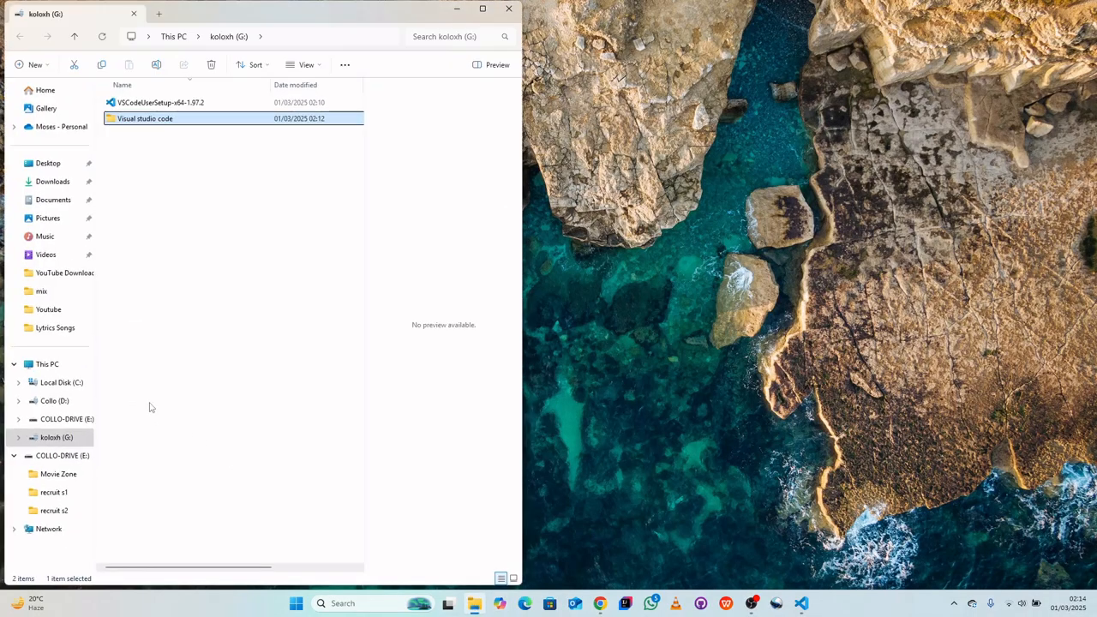
double_click(155, 122)
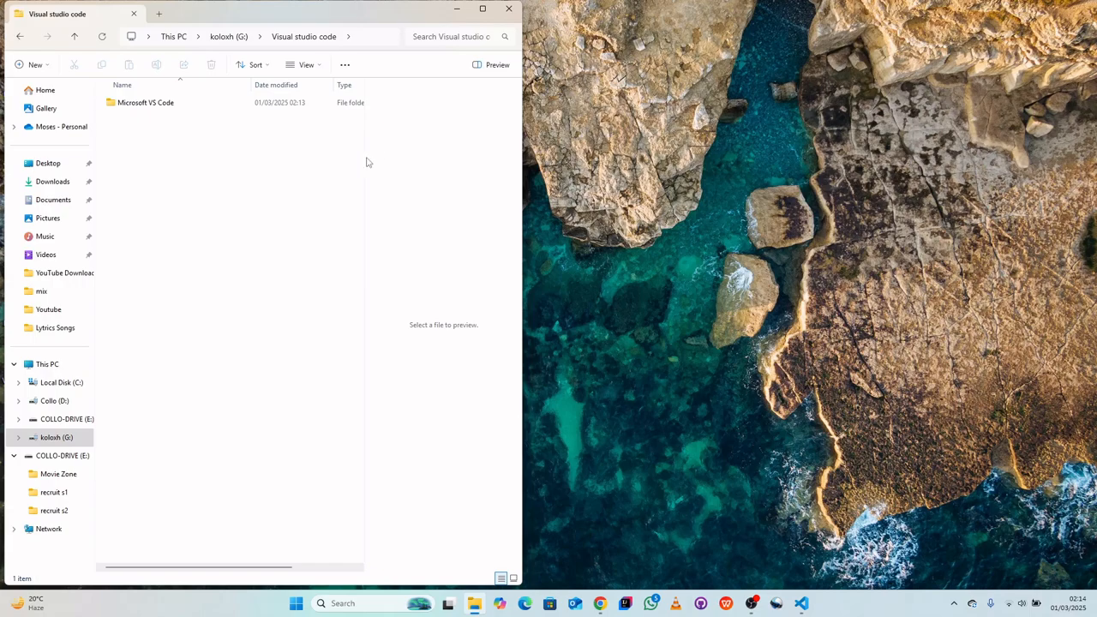
left_click(19, 36)
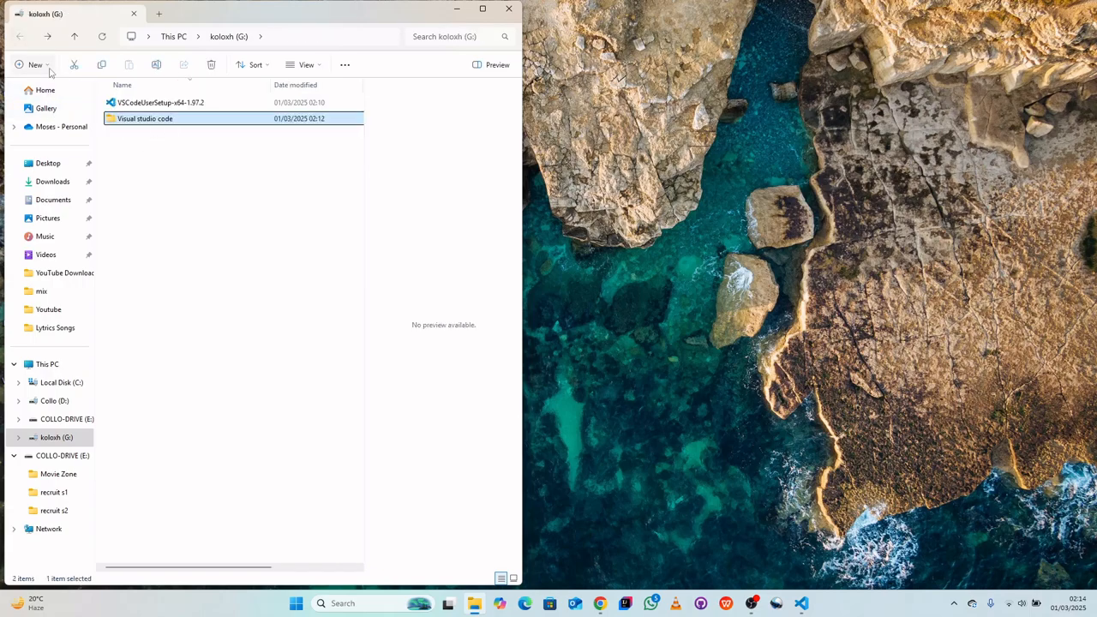
double_click(145, 122)
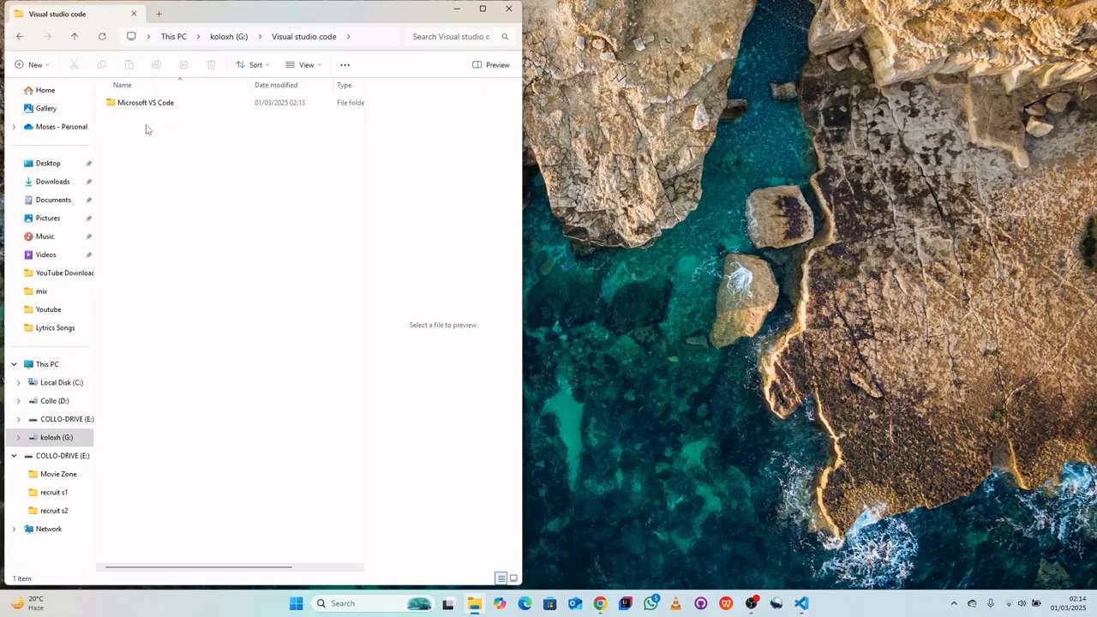
Create a folder named "myWebsite" inside the Visual studio code folder and minimize the file window
left_click(33, 65)
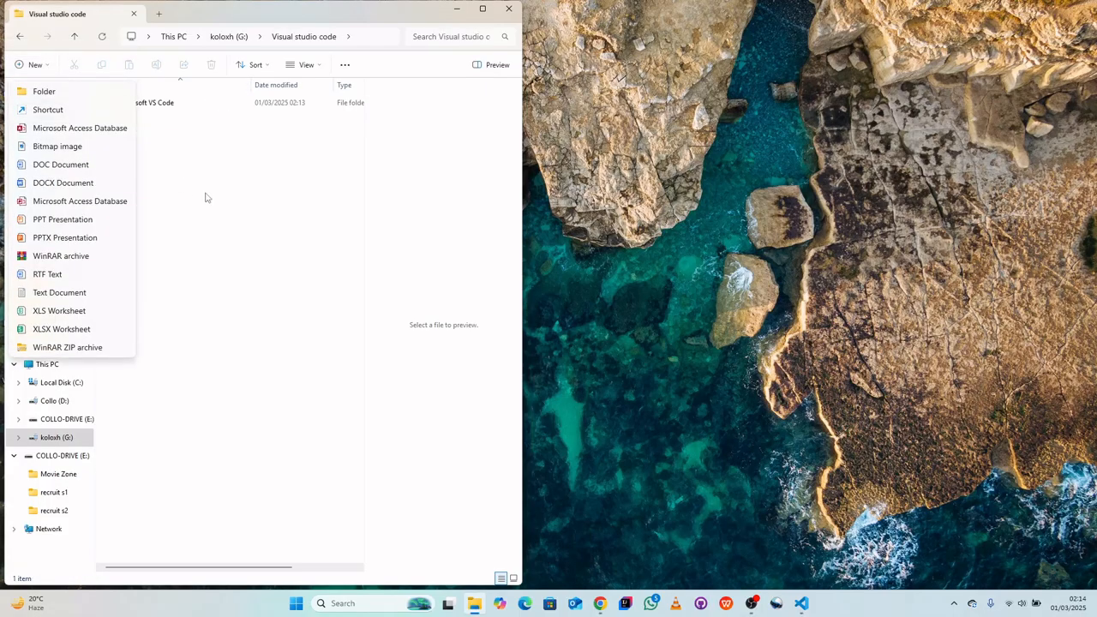
left_click(73, 110)
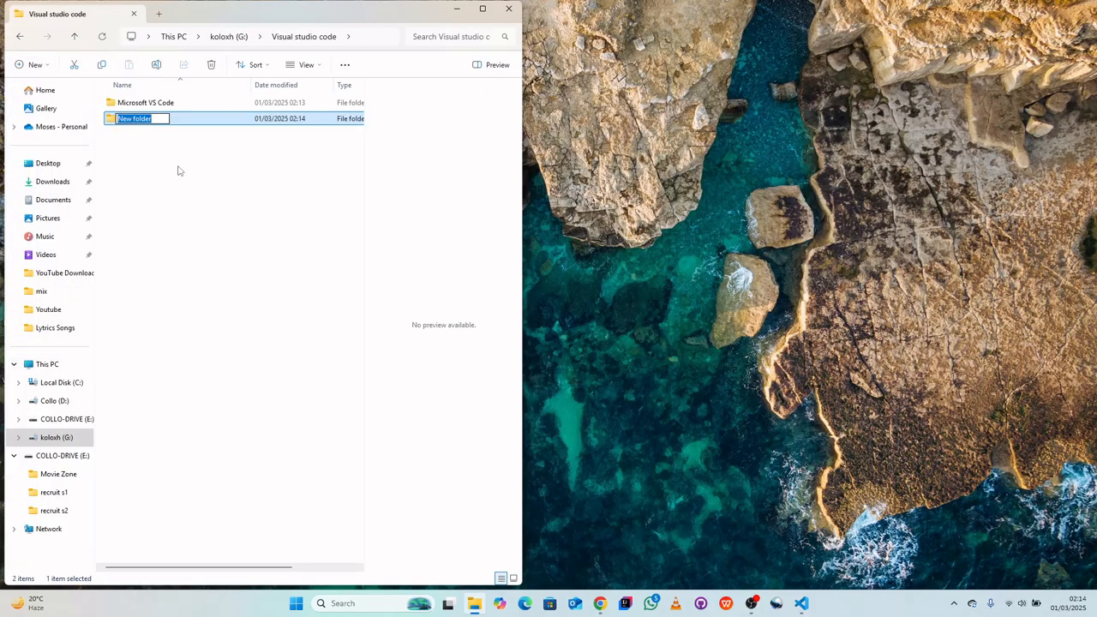
key("BackSpace")
type("myWebsite")
key("Return")
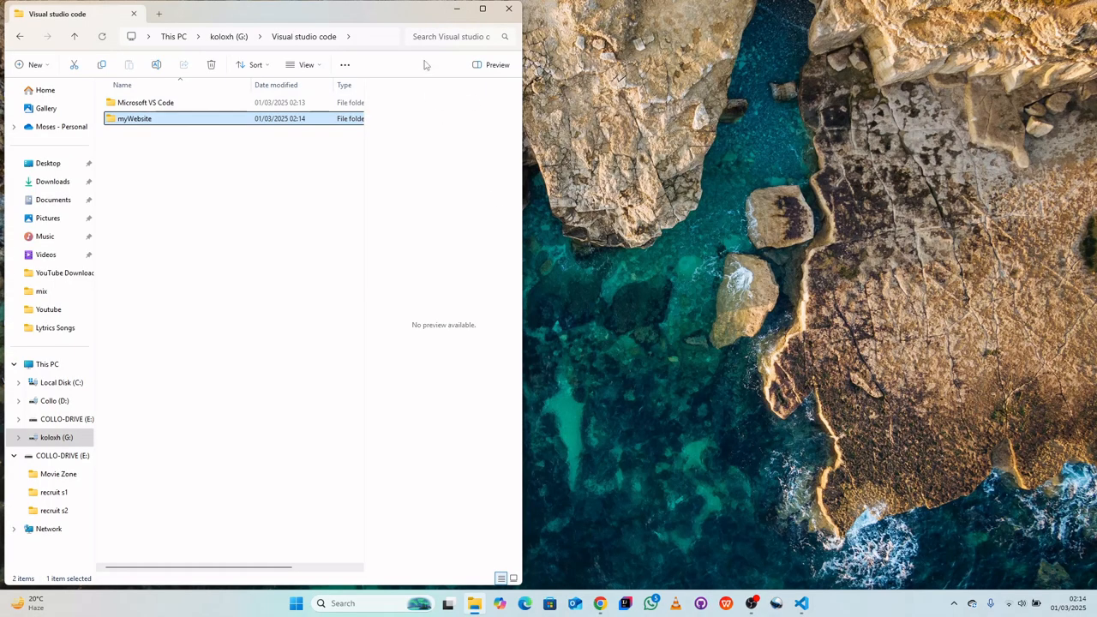
left_click(456, 10)
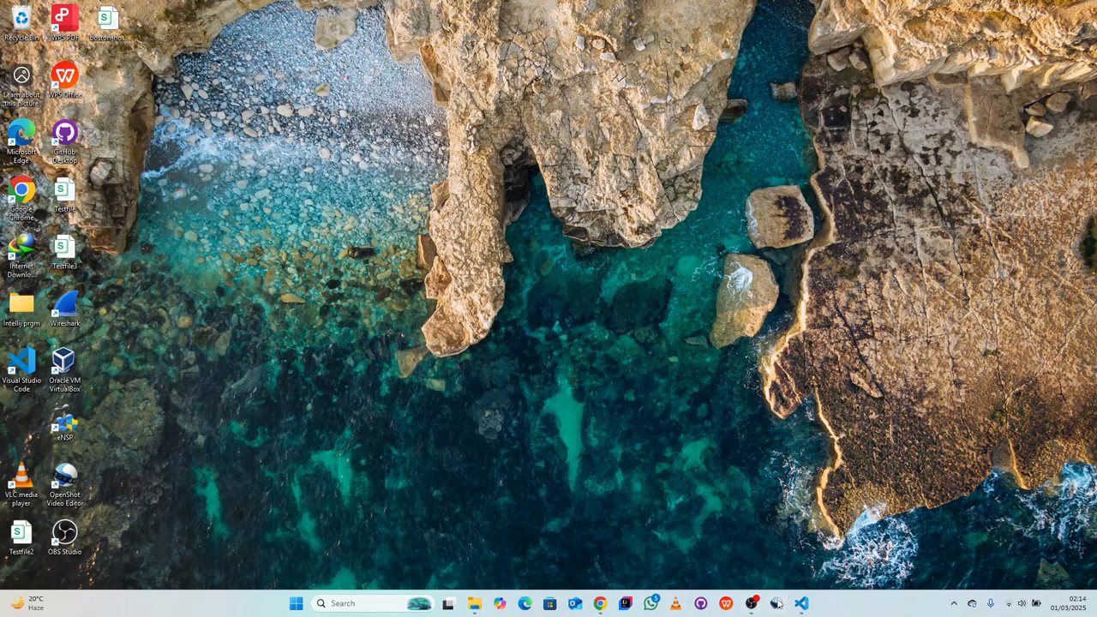
Switch to Visual Studio Code, open the myWebsite folder from G:\Visual studio code and close the Welcome page
left_click(803, 603)
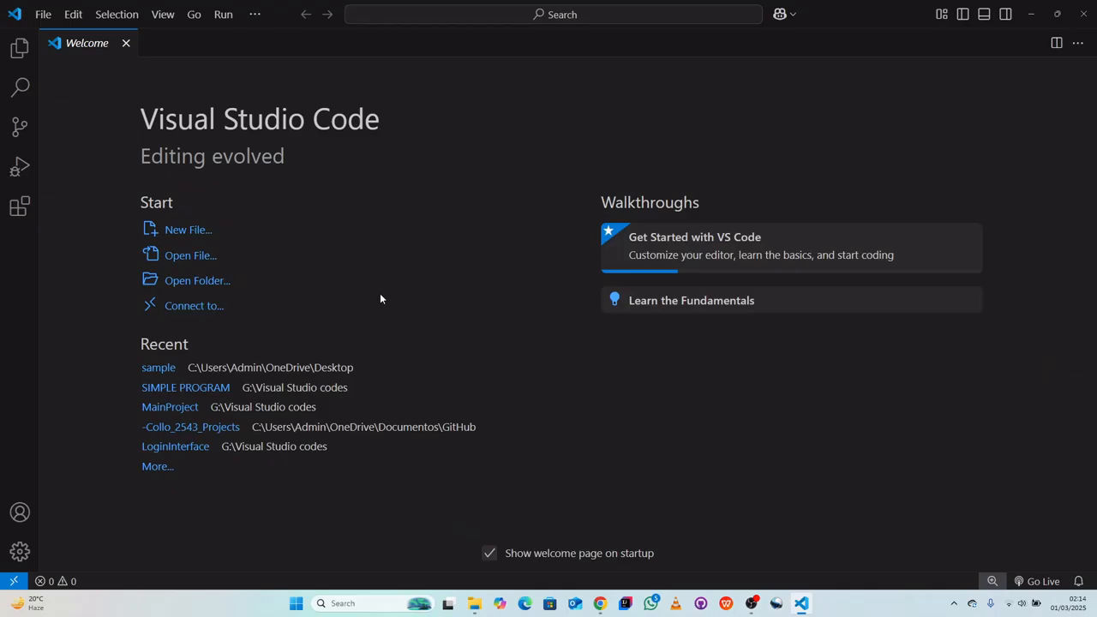
left_click(199, 283)
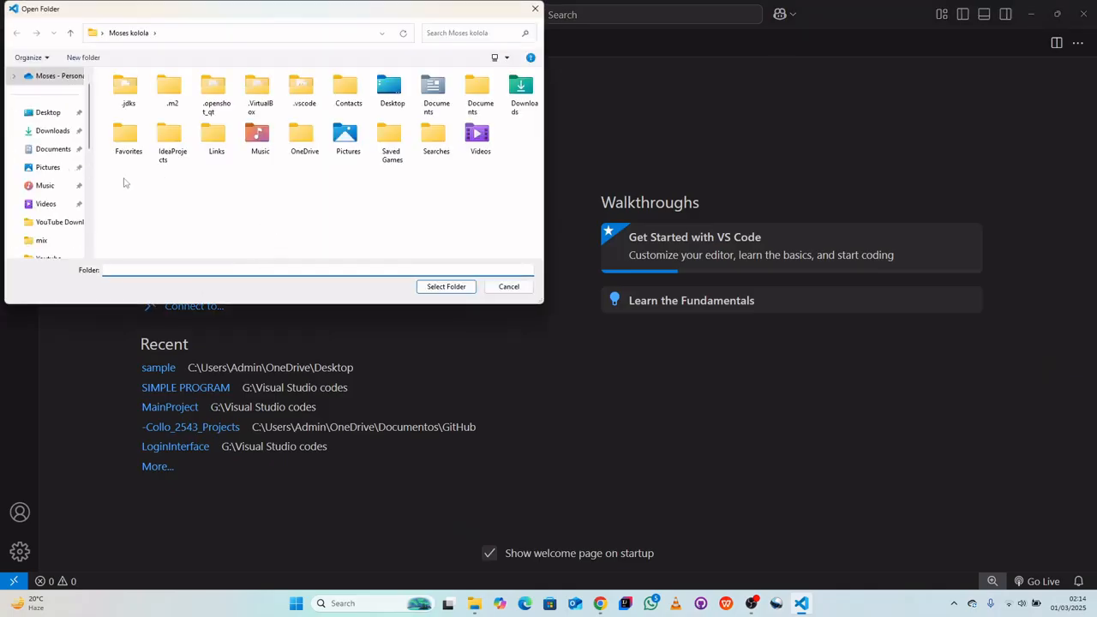
scroll(53, 210, "down", 2)
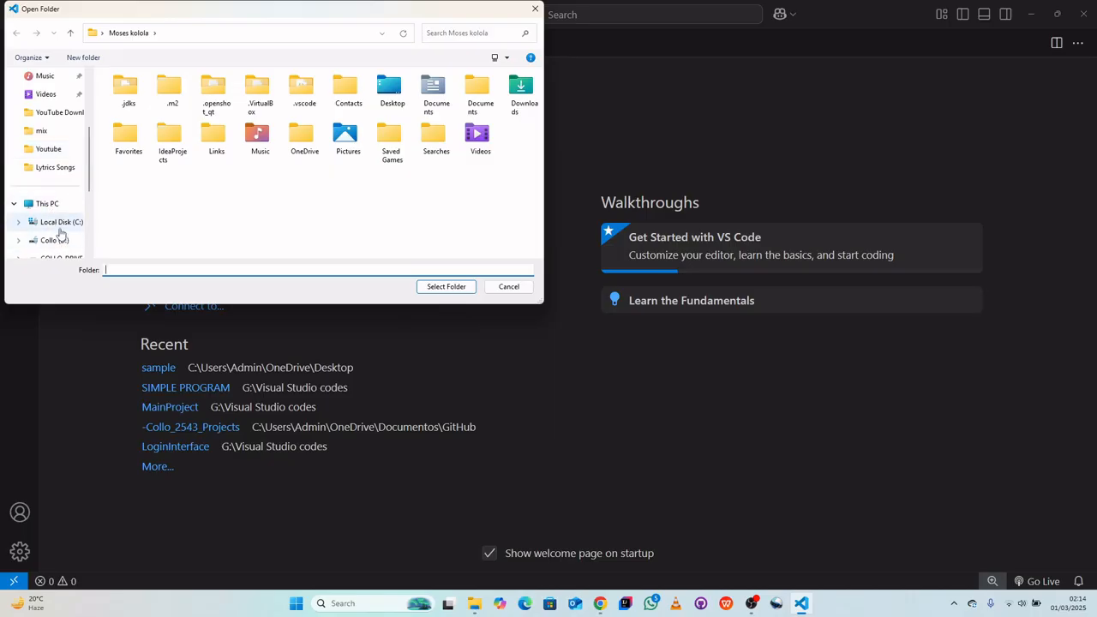
scroll(51, 216, "down", 1)
left_click(55, 223)
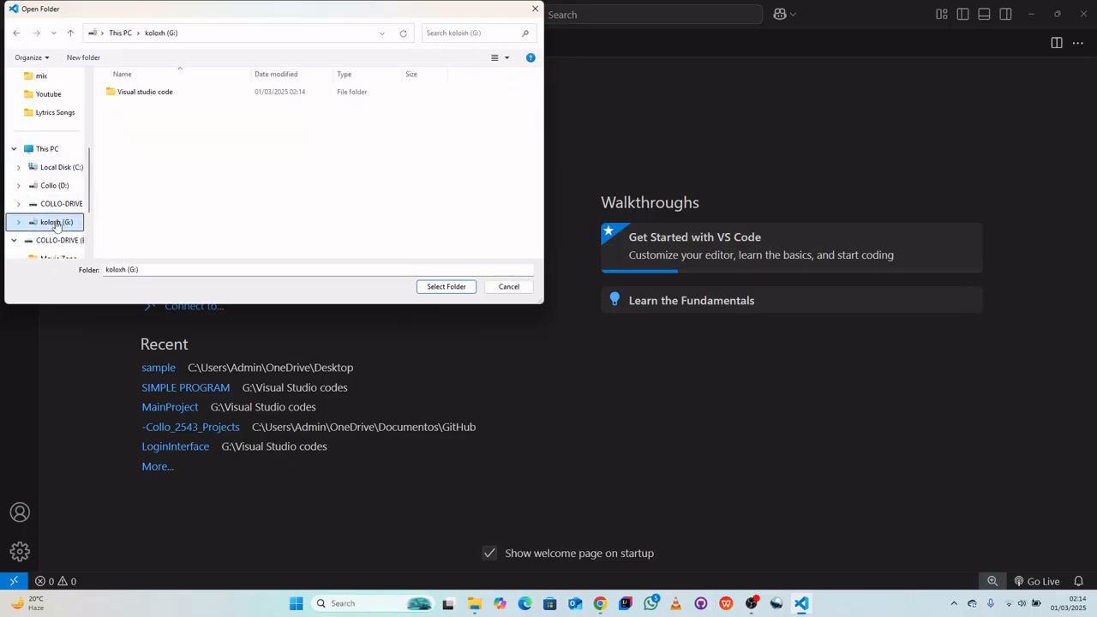
double_click(129, 93)
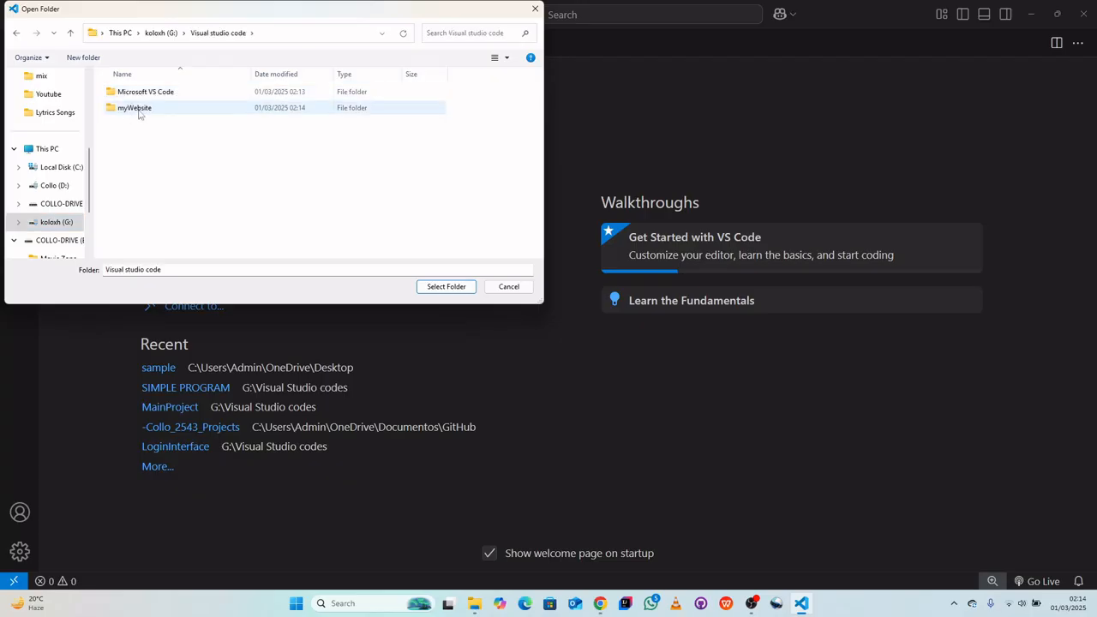
left_click(133, 109)
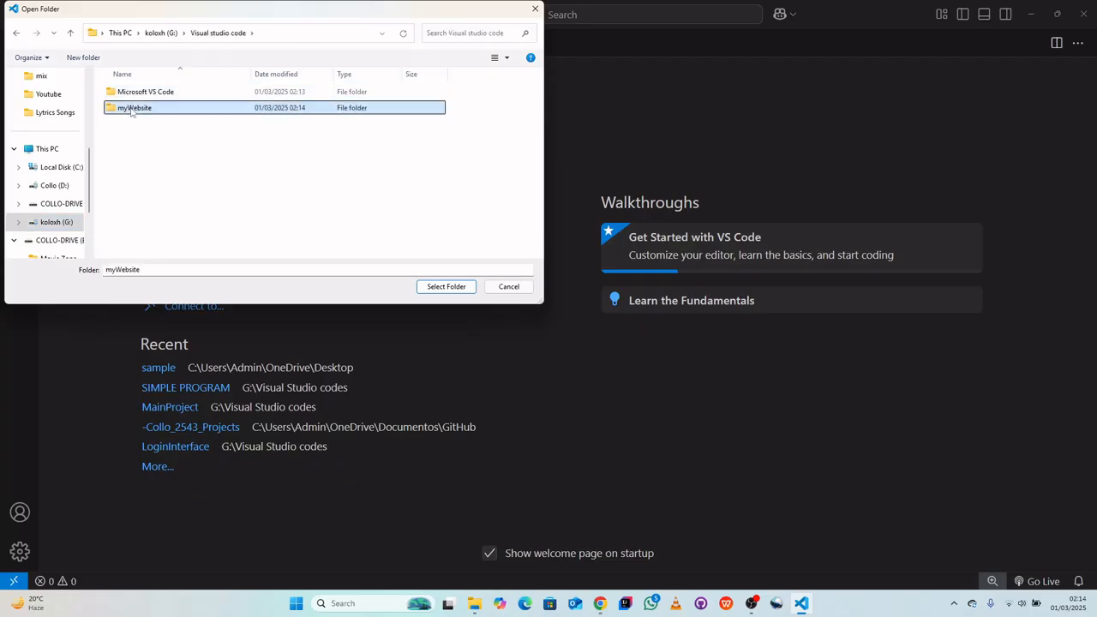
left_click(447, 288)
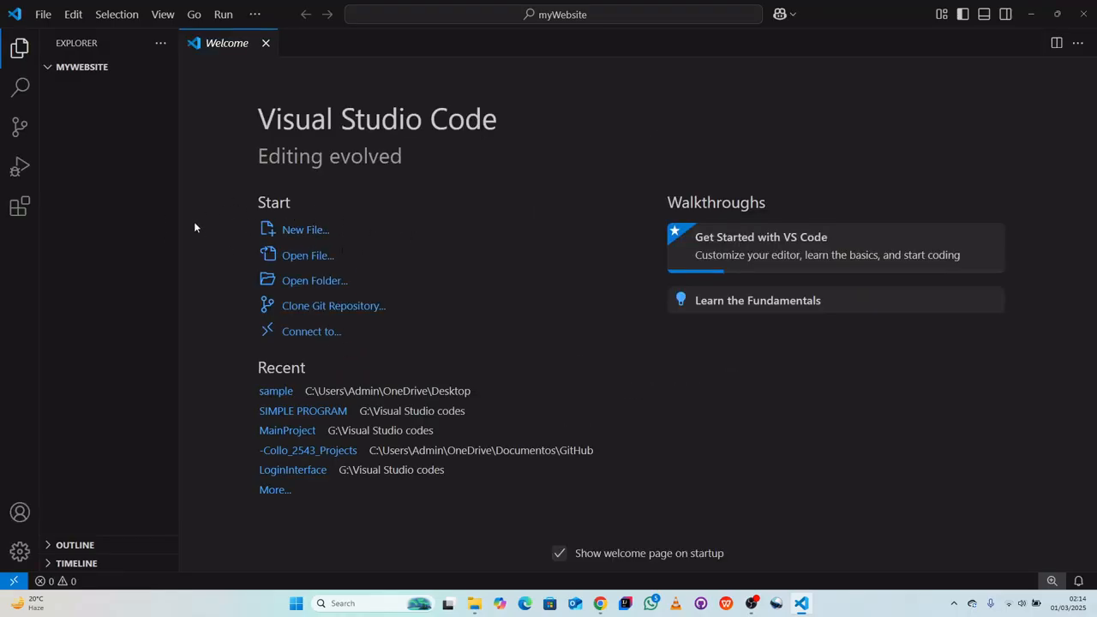
left_click(265, 44)
mouse_move(127, 277)
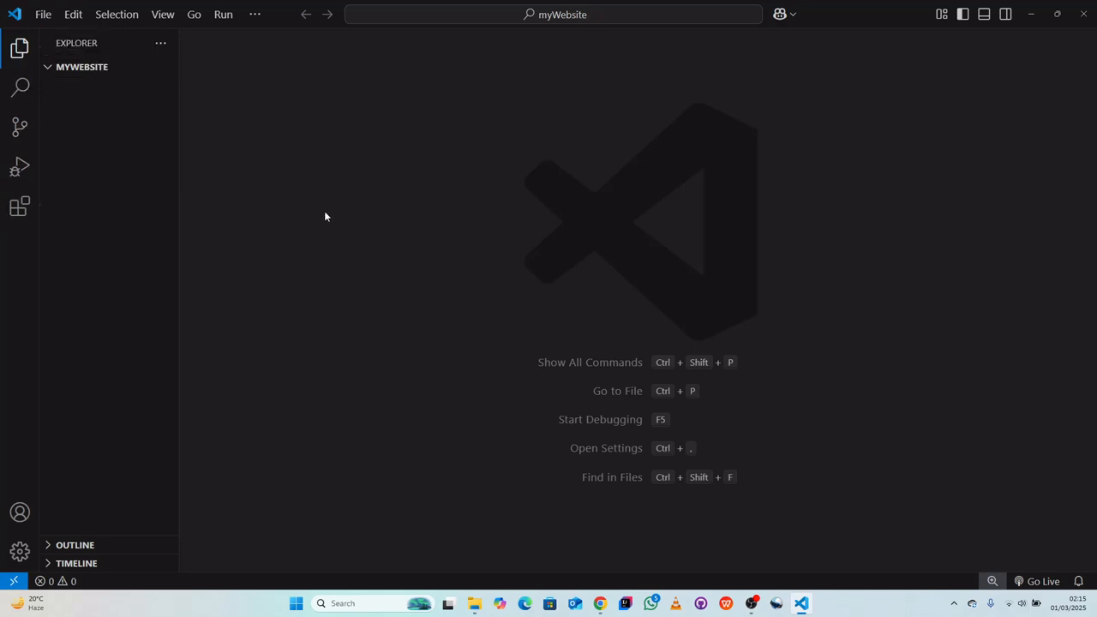
left_click(45, 15)
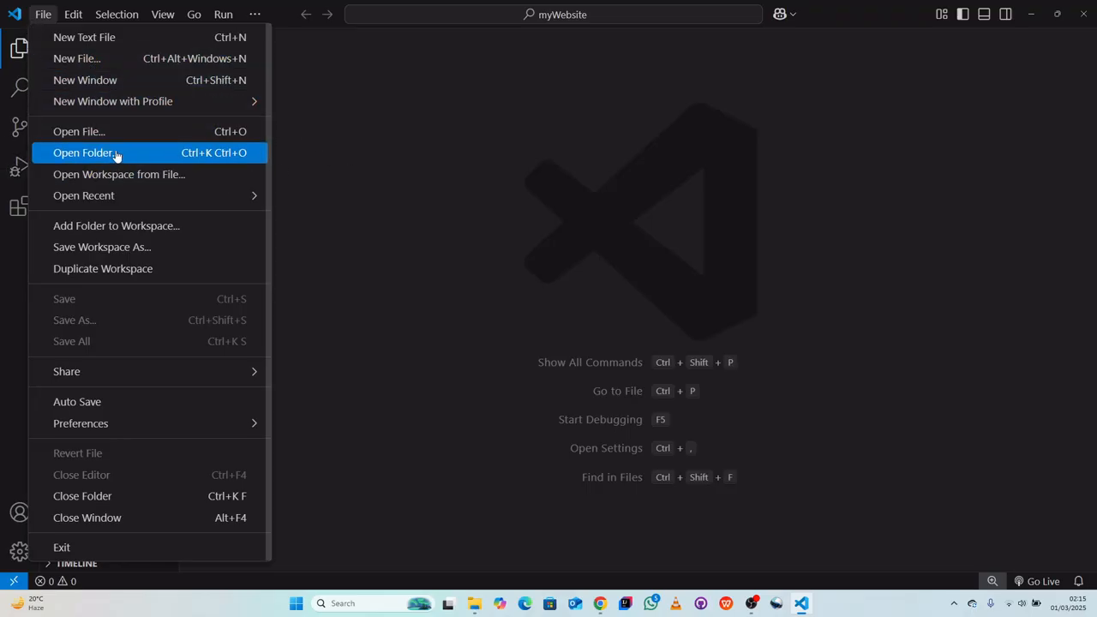
left_click(372, 105)
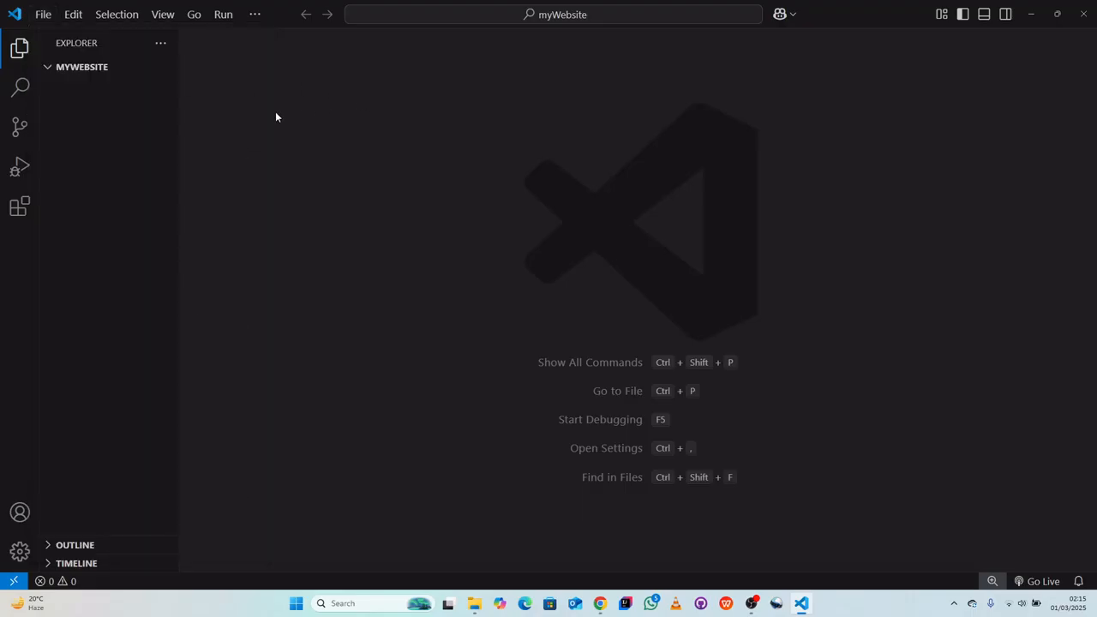
Create a file named index.html in the myWebsite folder and insert the Emmet HTML boilerplate into it
mouse_move(54, 103)
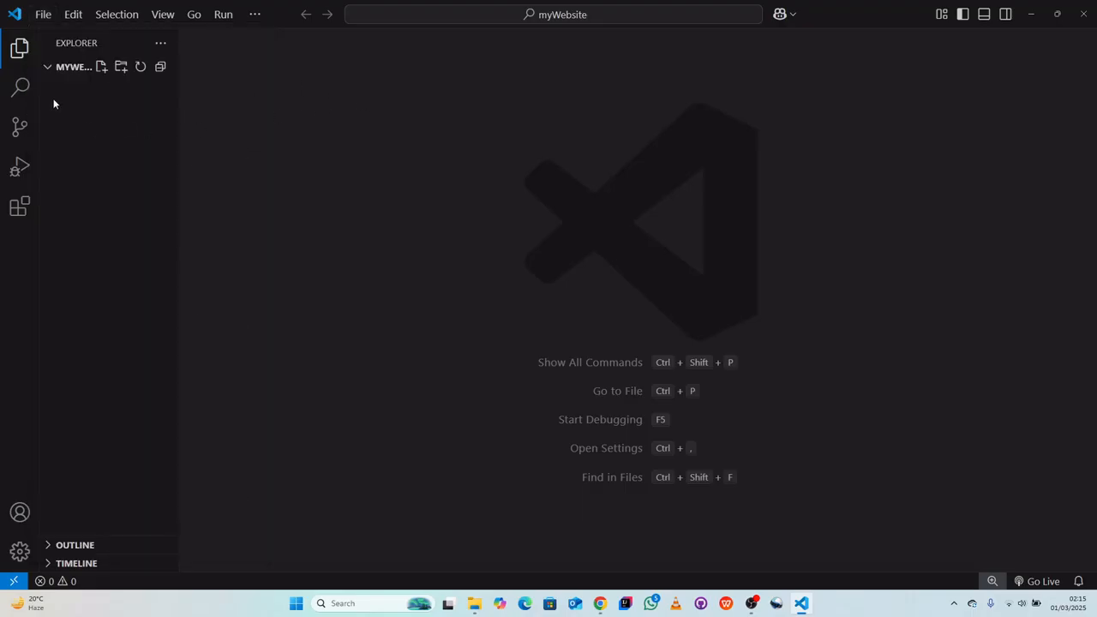
left_click(100, 66)
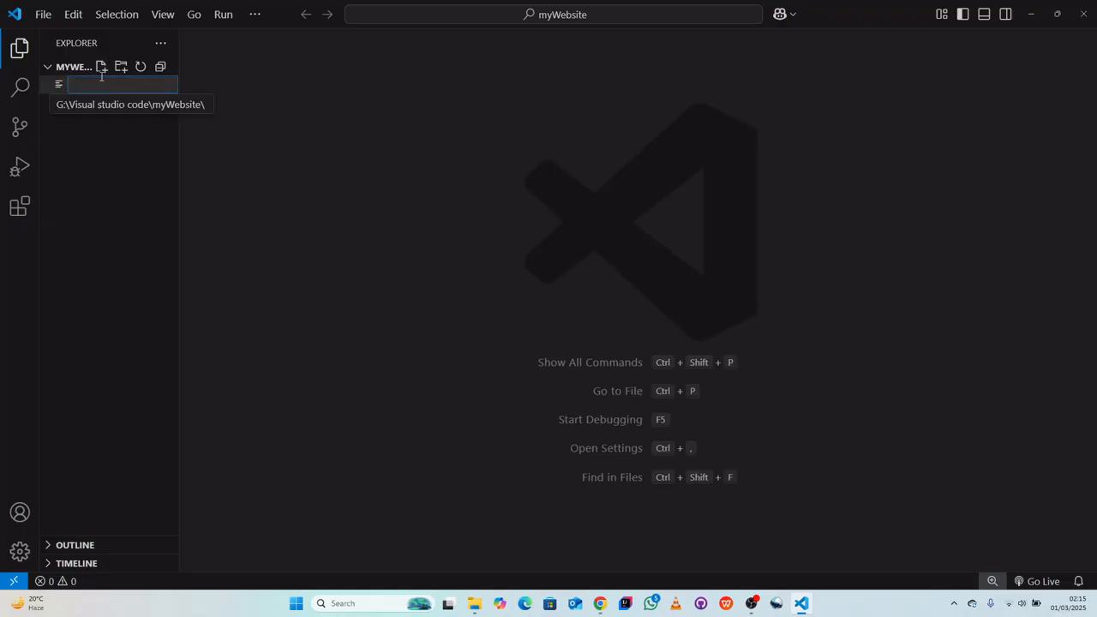
type("inde")
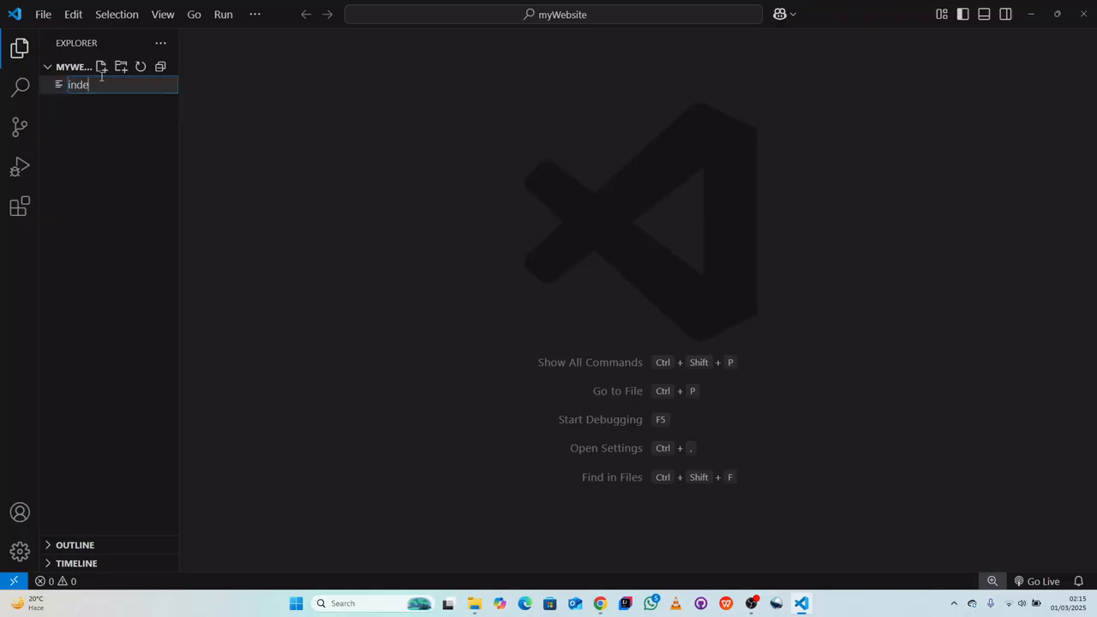
type("x.")
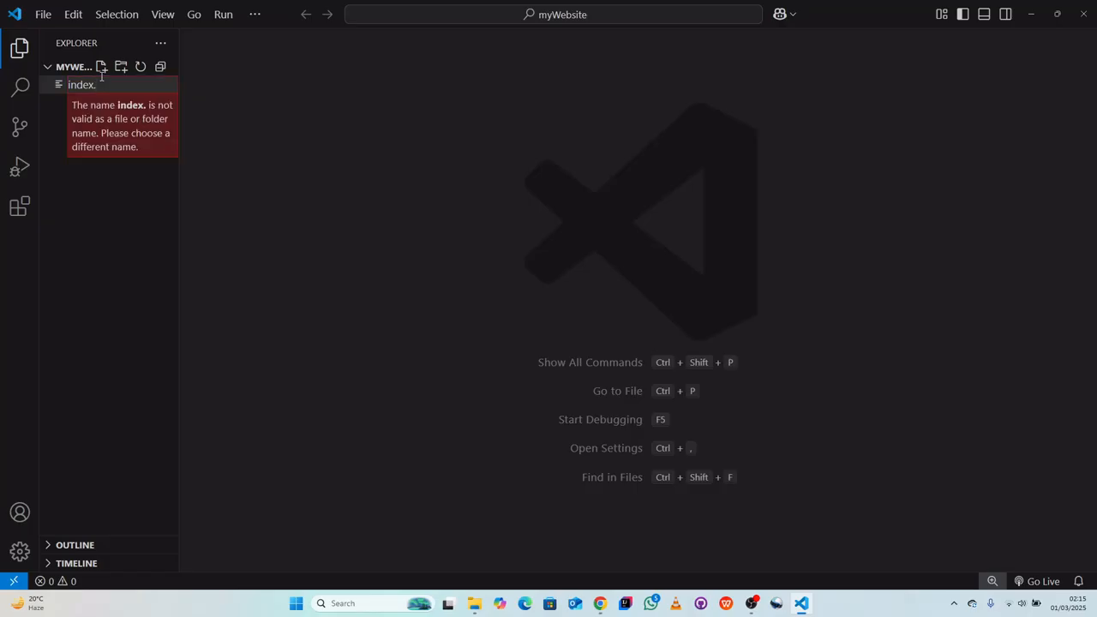
type("htm")
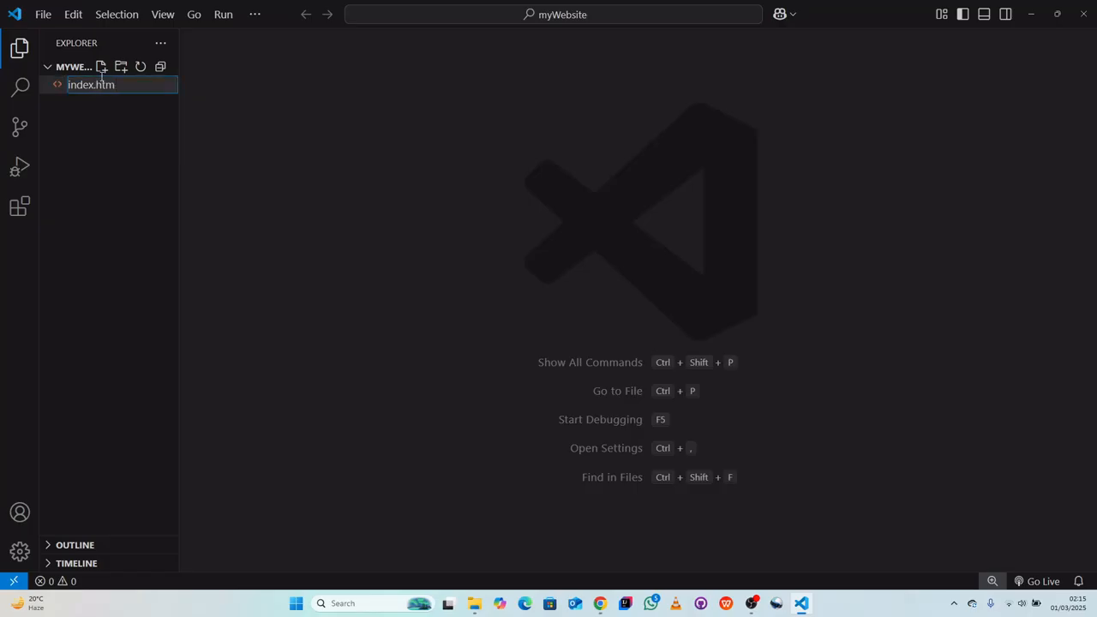
type("l")
key("Return")
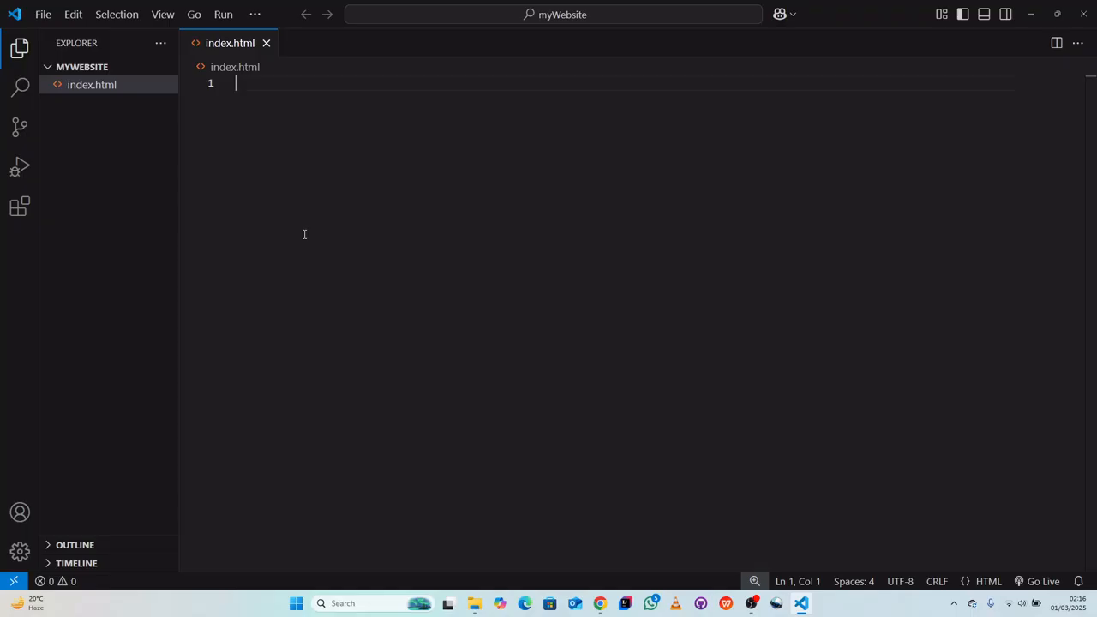
type("!")
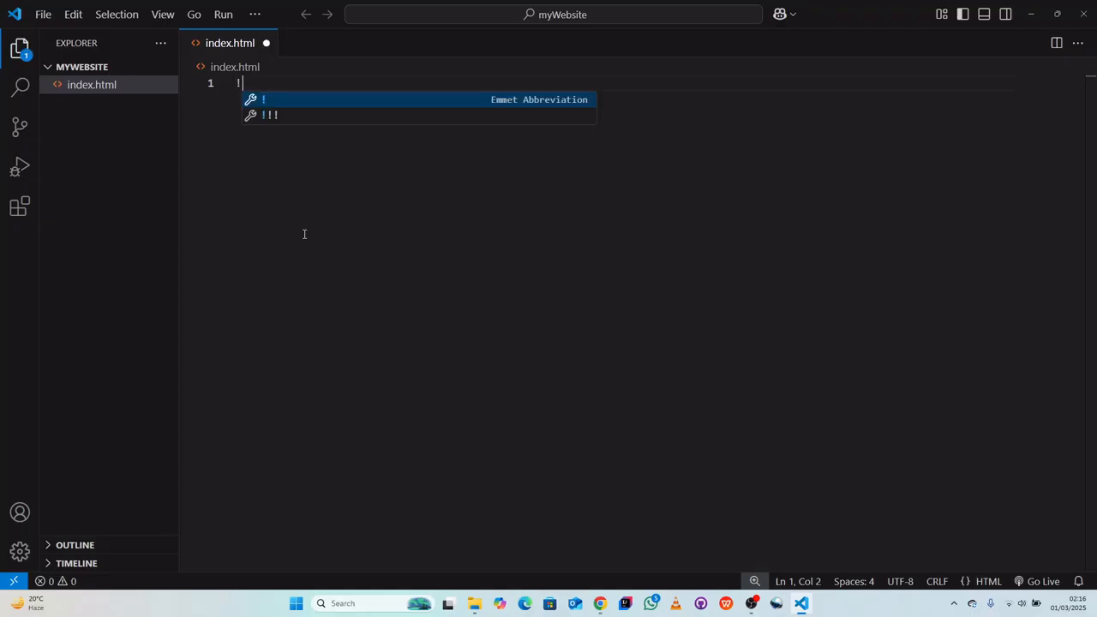
key("Return")
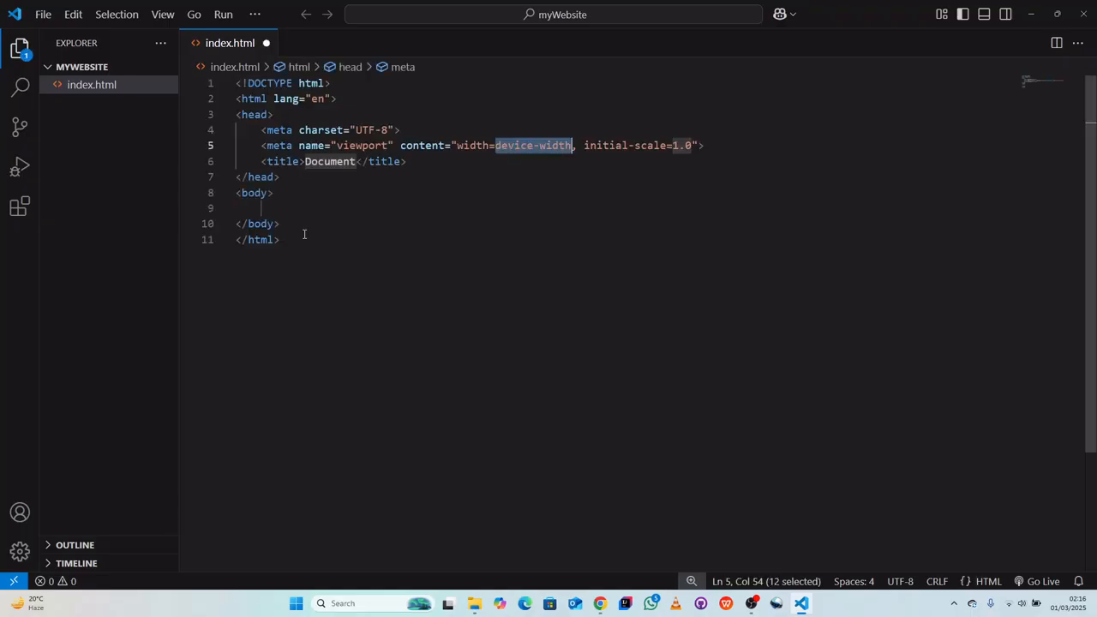
Replace the placeholder text in the title element of index.html with "My Wesite"
left_click(358, 162)
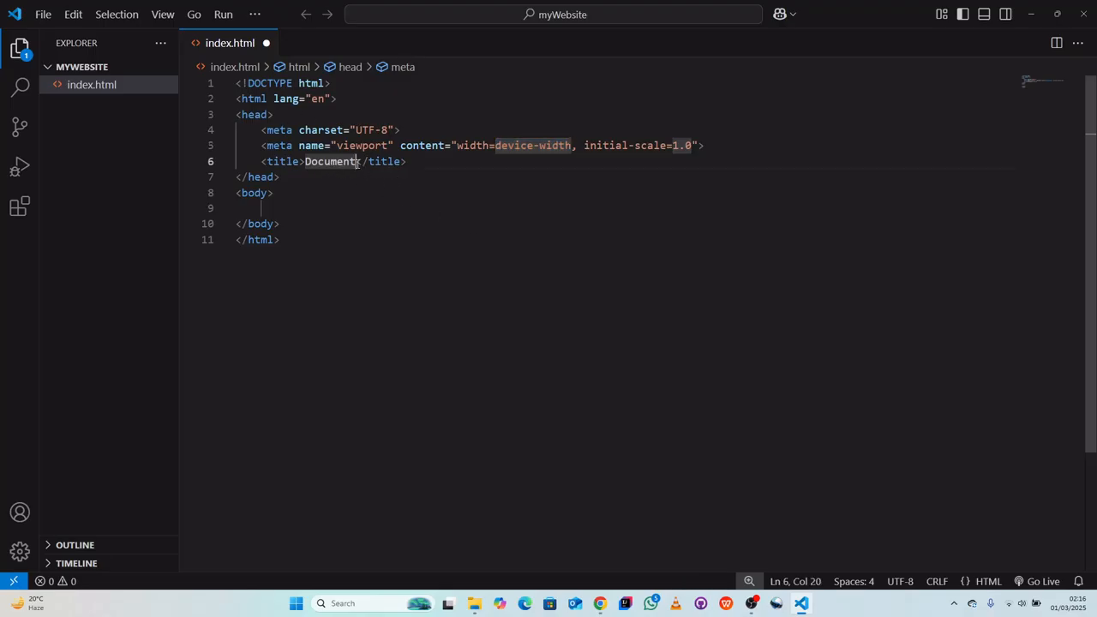
key("BackSpace")
key("BackSpace")
key("BackSpace")
key("BackSpace")
key("BackSpace")
key("BackSpace")
key("BackSpace")
key("BackSpace")
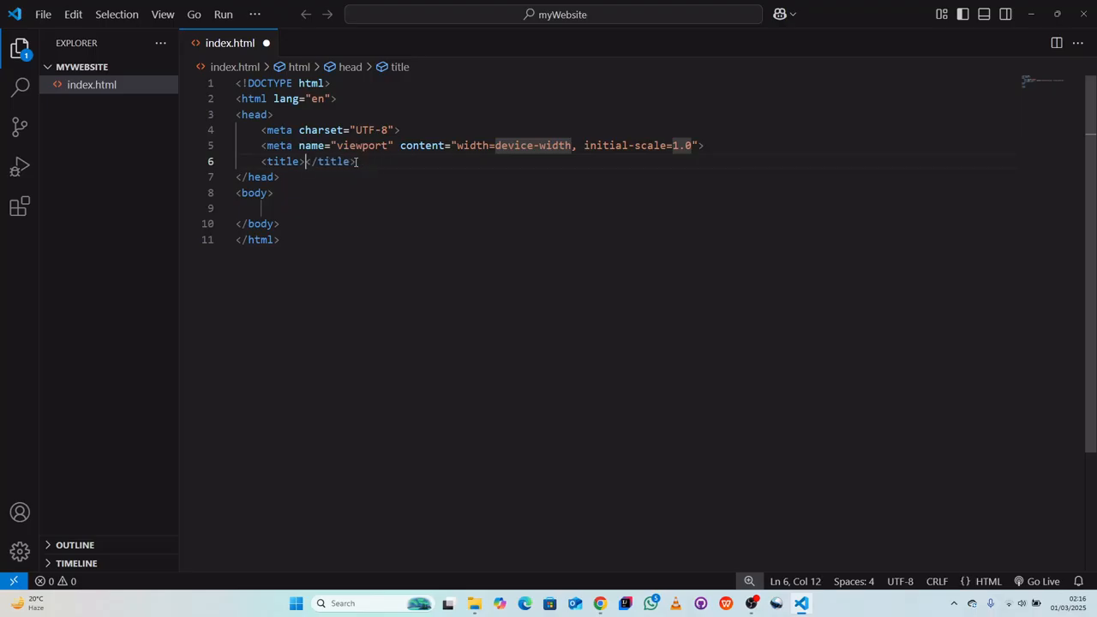
type("My ")
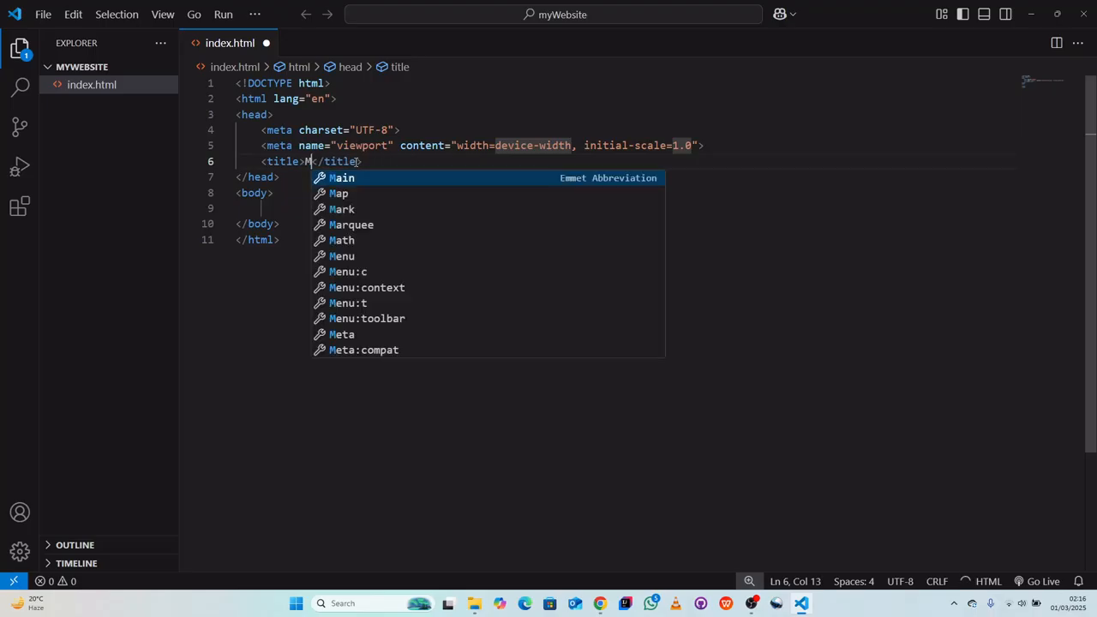
type("WEB")
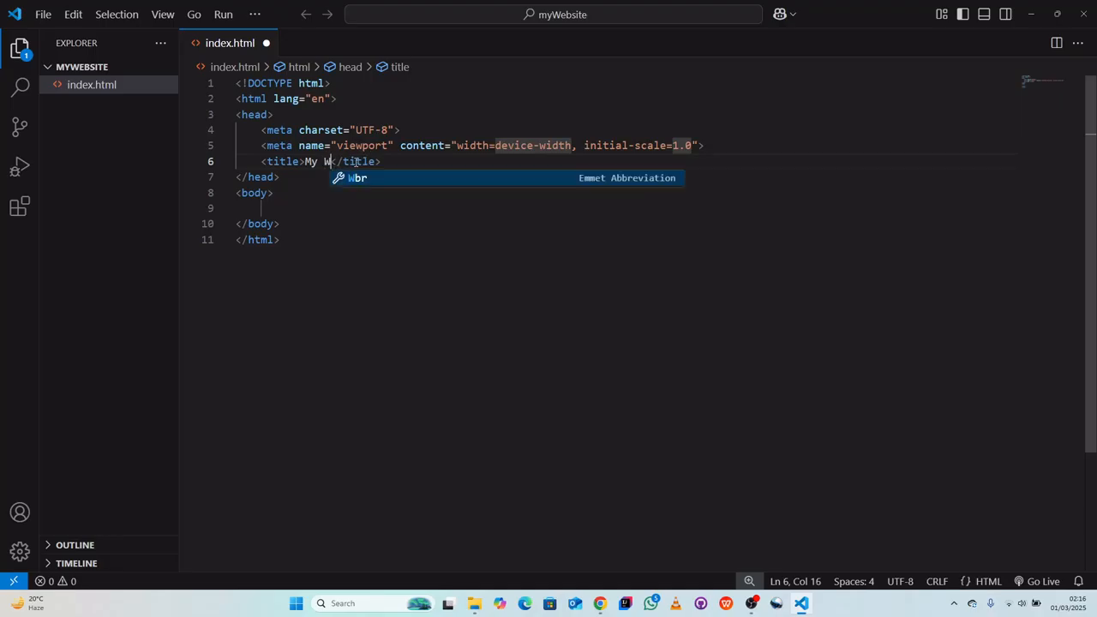
key("BackSpace")
key("BackSpace")
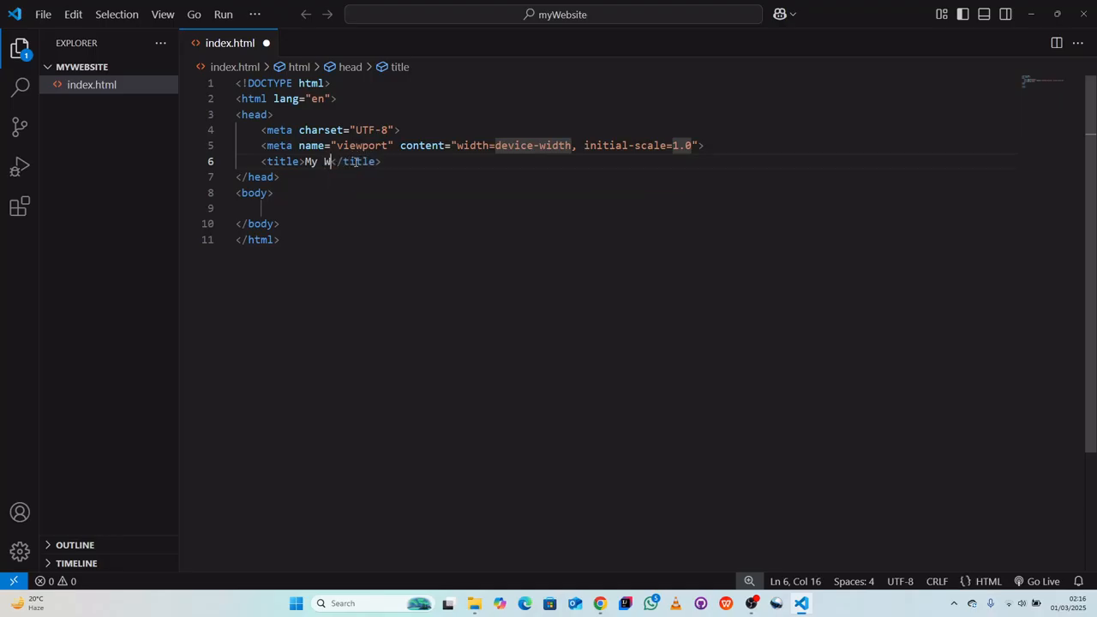
type("E")
key("BackSpace")
type("esite")
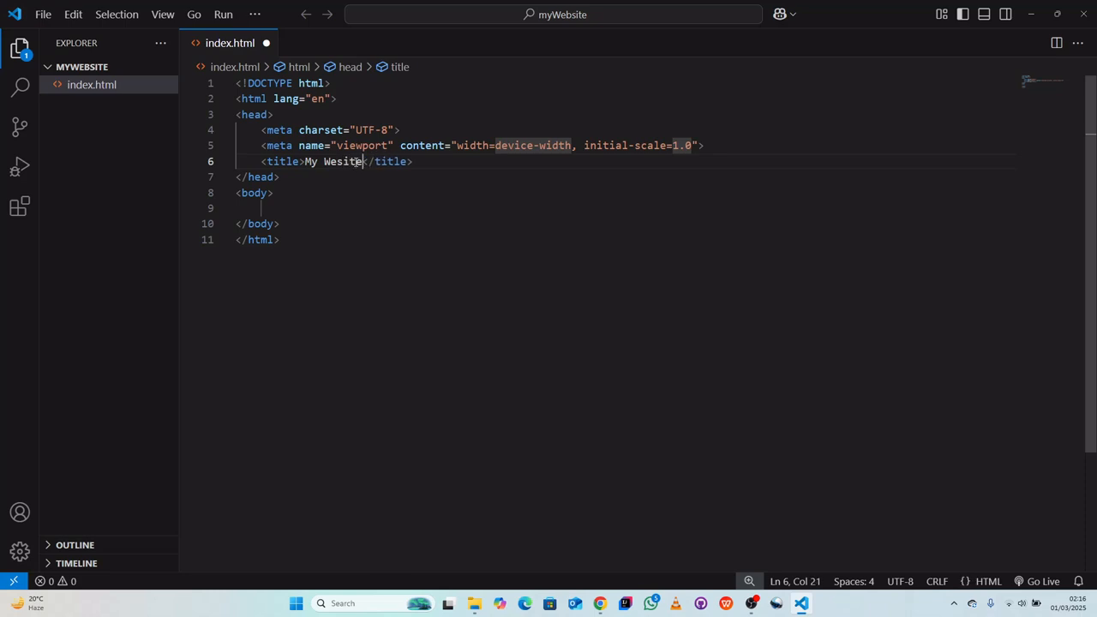
Insert the word "first" after "My" in the page title and save index.html
key("Left")
key("Left")
key("Left")
key("Left")
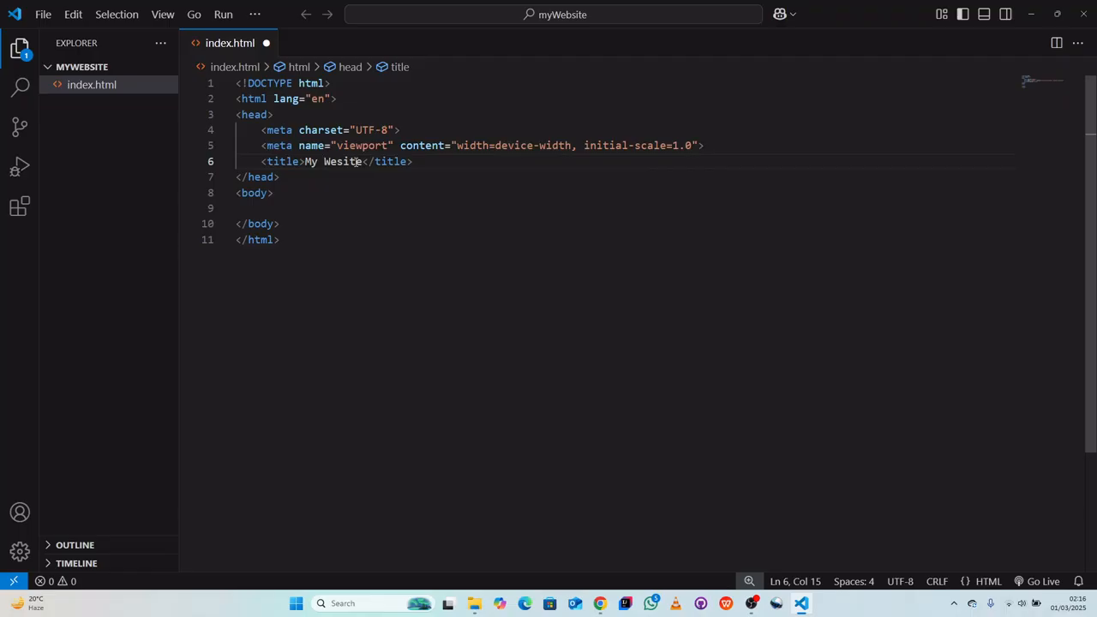
type("first")
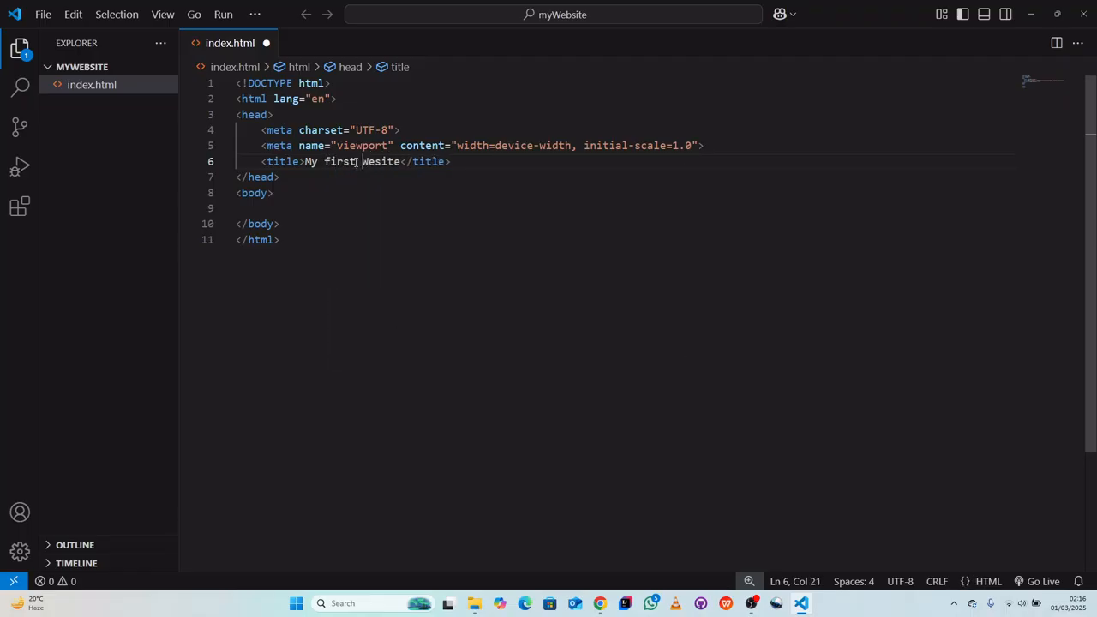
key("ctrl+s")
Add an h1 heading reading "Welcome to my new website" inside the body and save the file
left_click(293, 207)
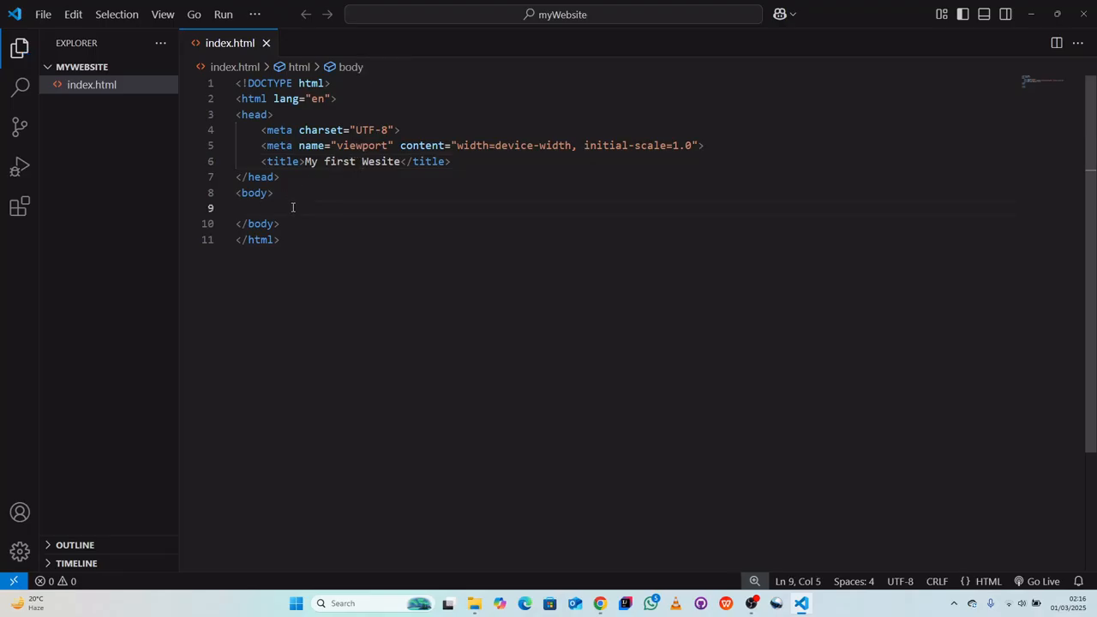
type("<h1")
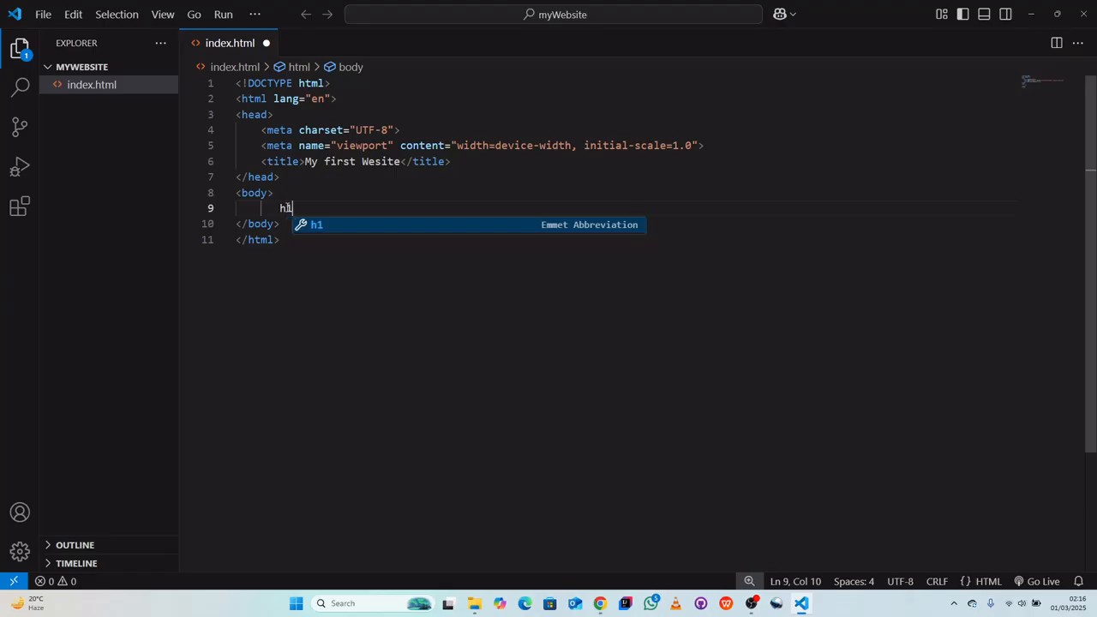
key("Return")
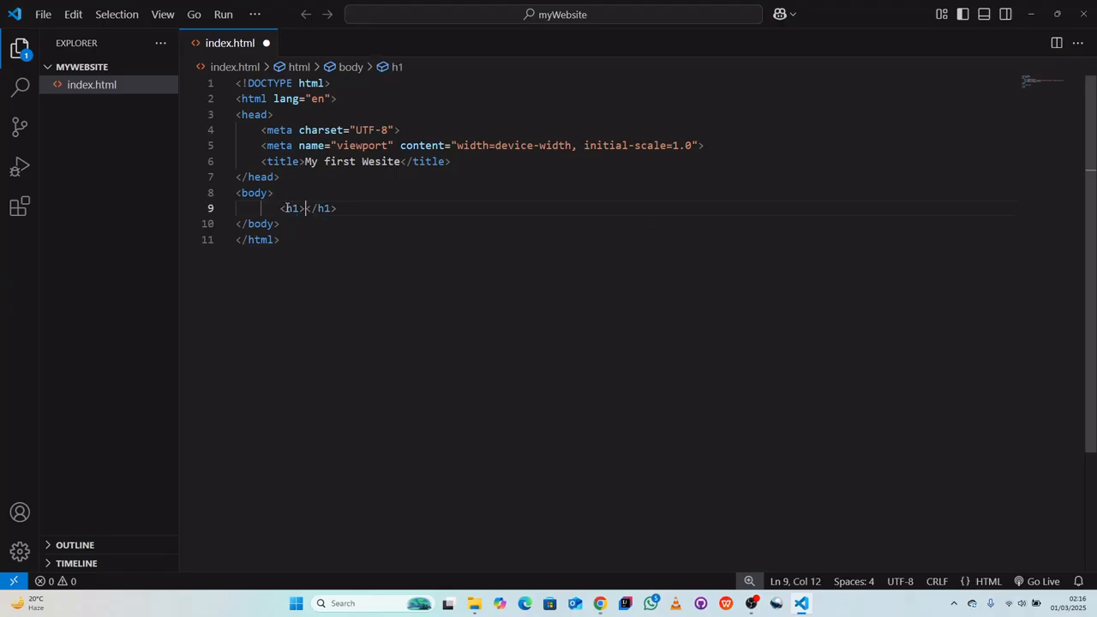
type("Welcome ")
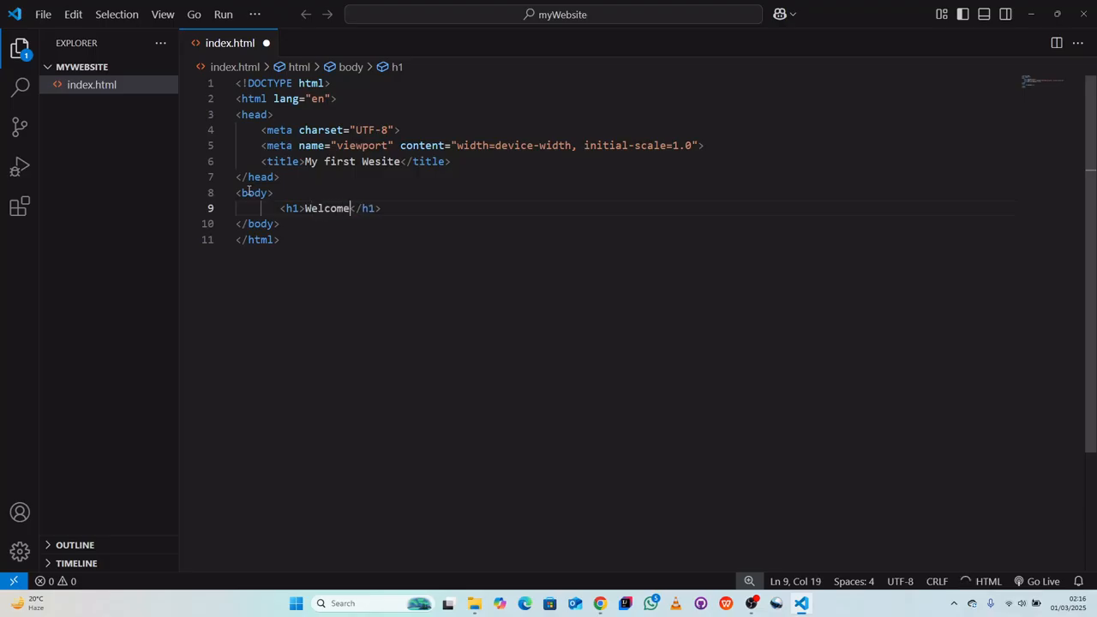
type("to my ")
type("new ")
type("webs")
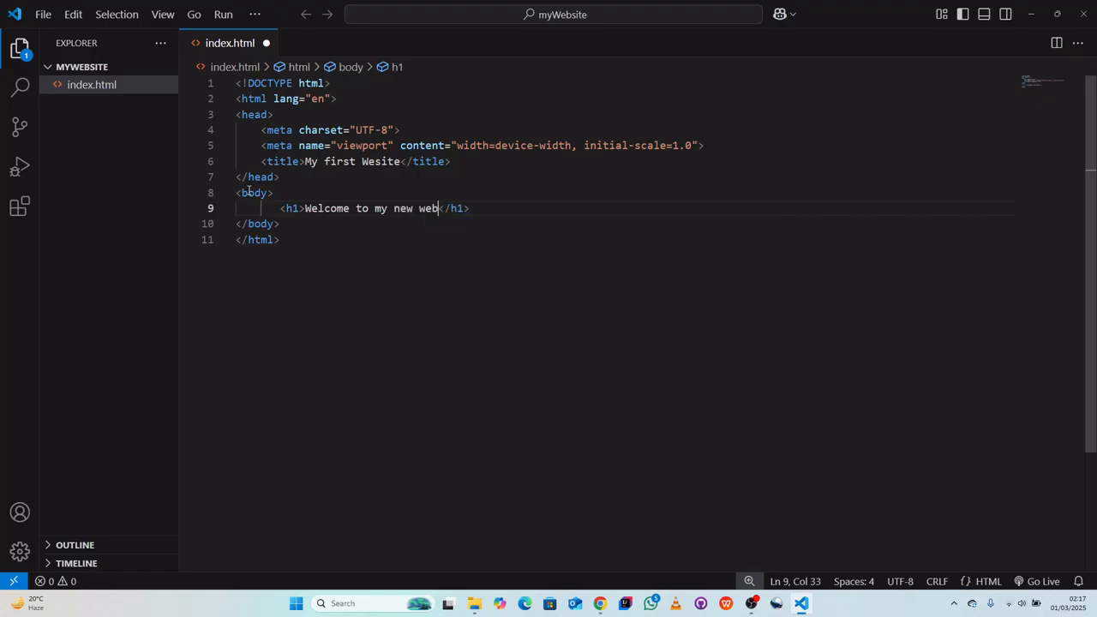
type("ite")
key("ctrl+s")
Search the extensions marketplace for "live server" and widen the sidebar to show the extension entries more fully
mouse_move(271, 131)
mouse_move(305, 139)
left_click(21, 215)
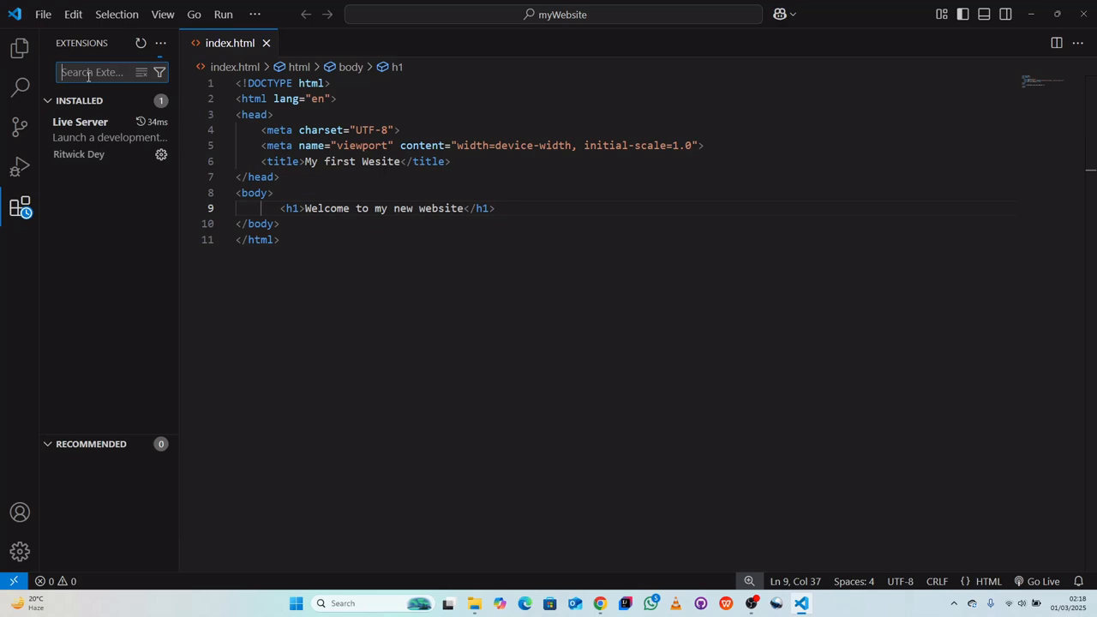
type("livw")
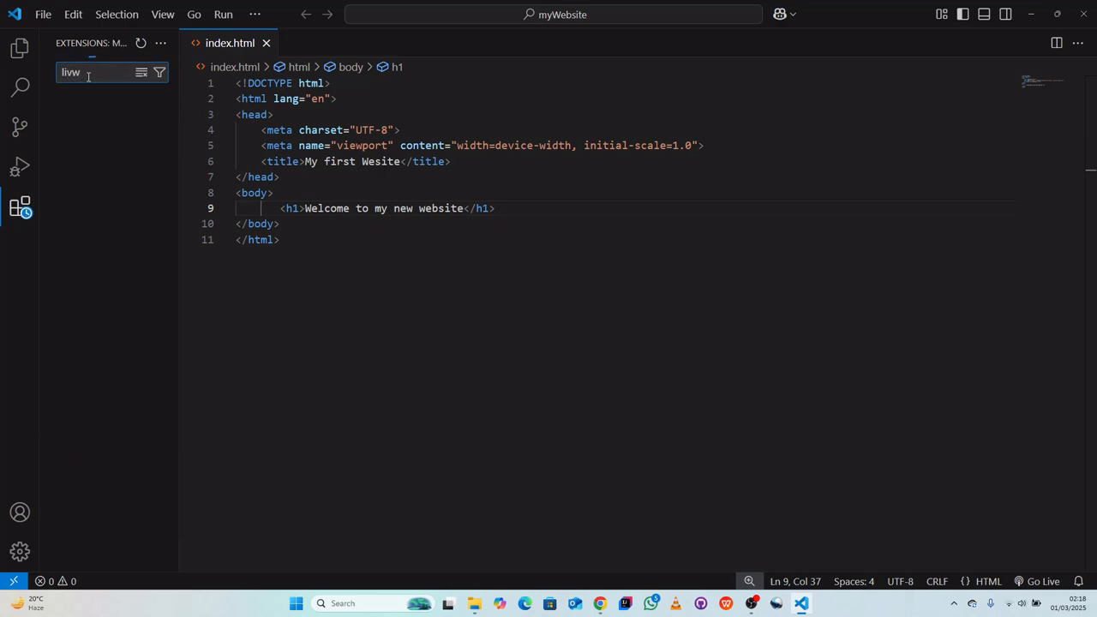
key("BackSpace")
type("e server")
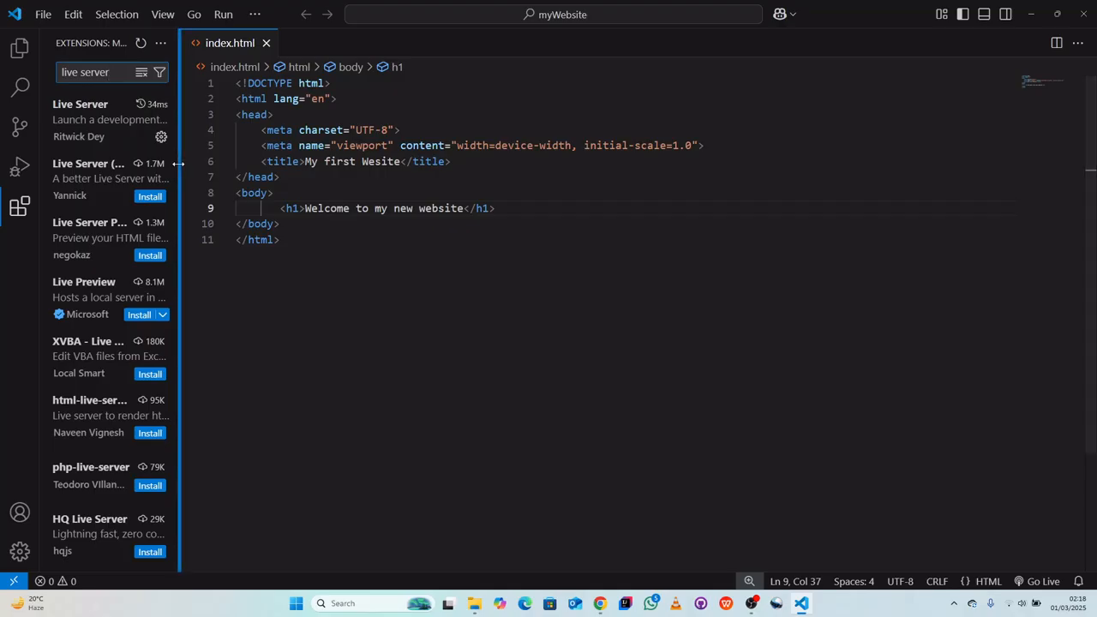
left_click_drag(177, 164, 261, 176)
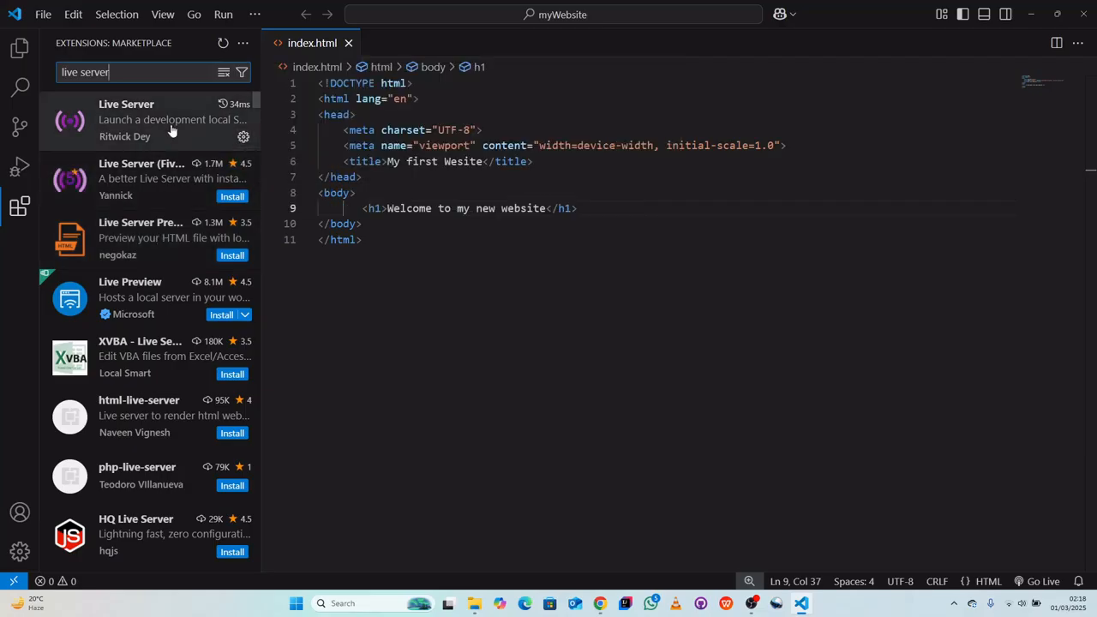
Uninstall the existing Live Server extension and install it again from the marketplace
left_click(243, 136)
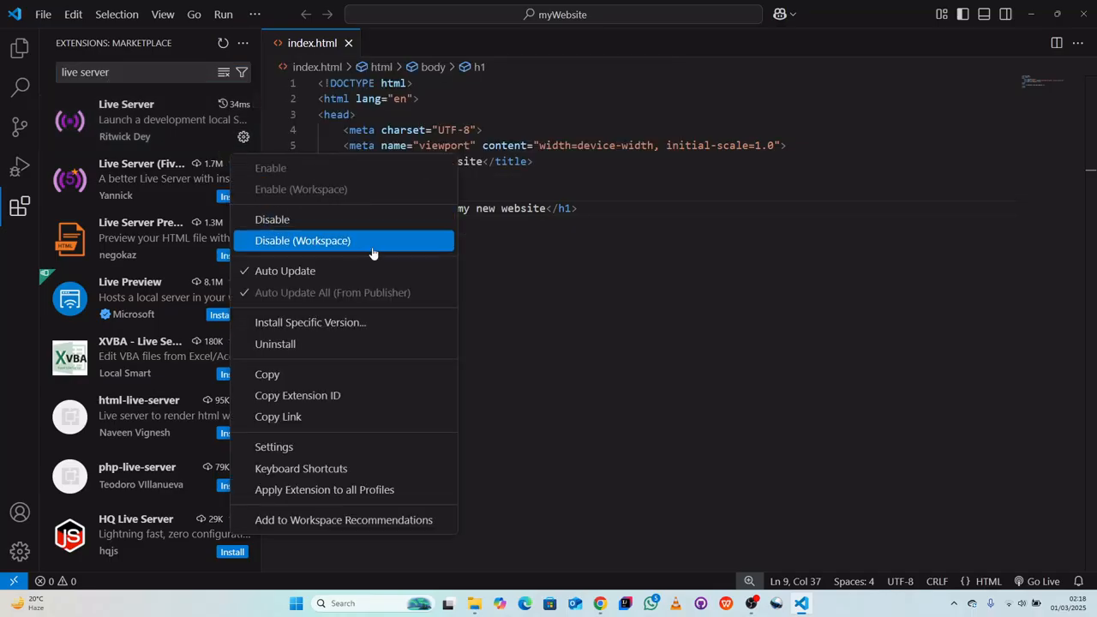
left_click(302, 344)
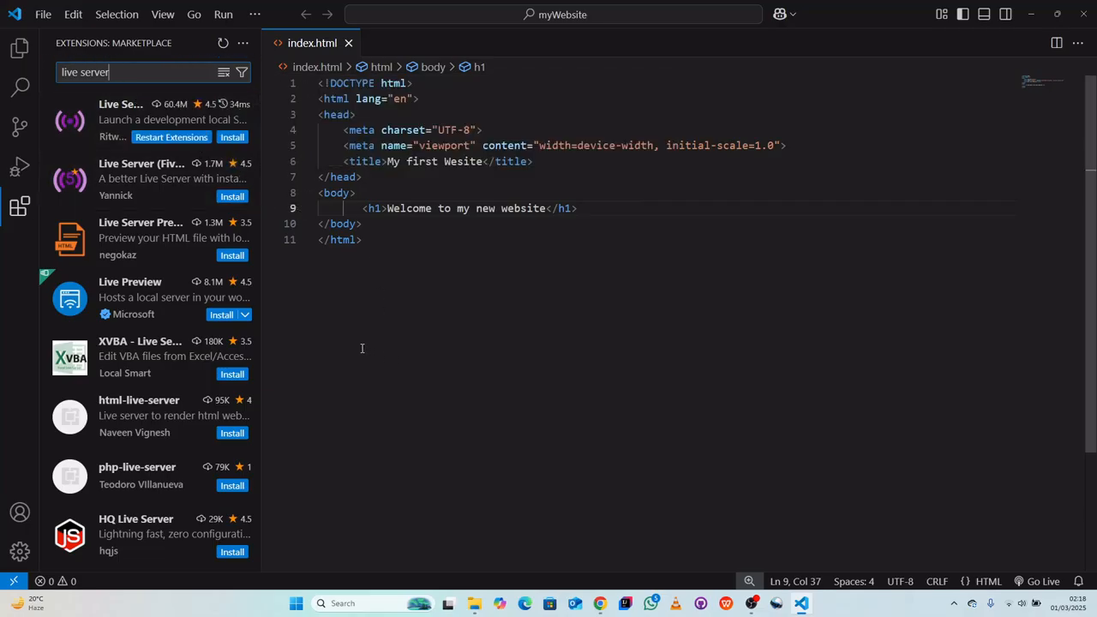
left_click(231, 138)
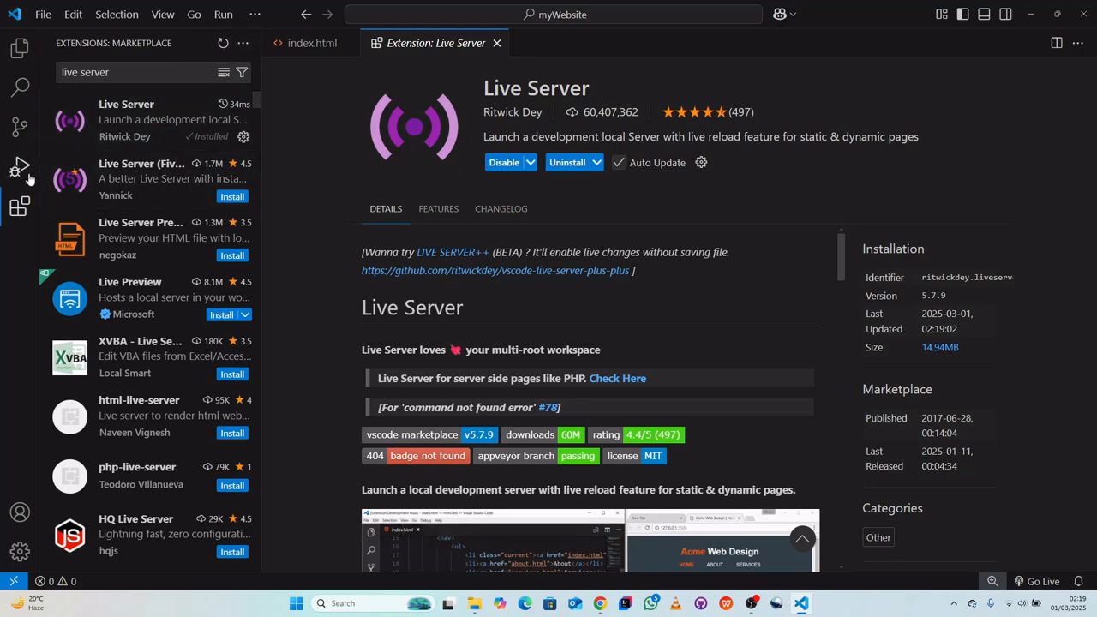
Switch back to the file explorer, collapse the sidebar and close the Live Server extension page
left_click(18, 51)
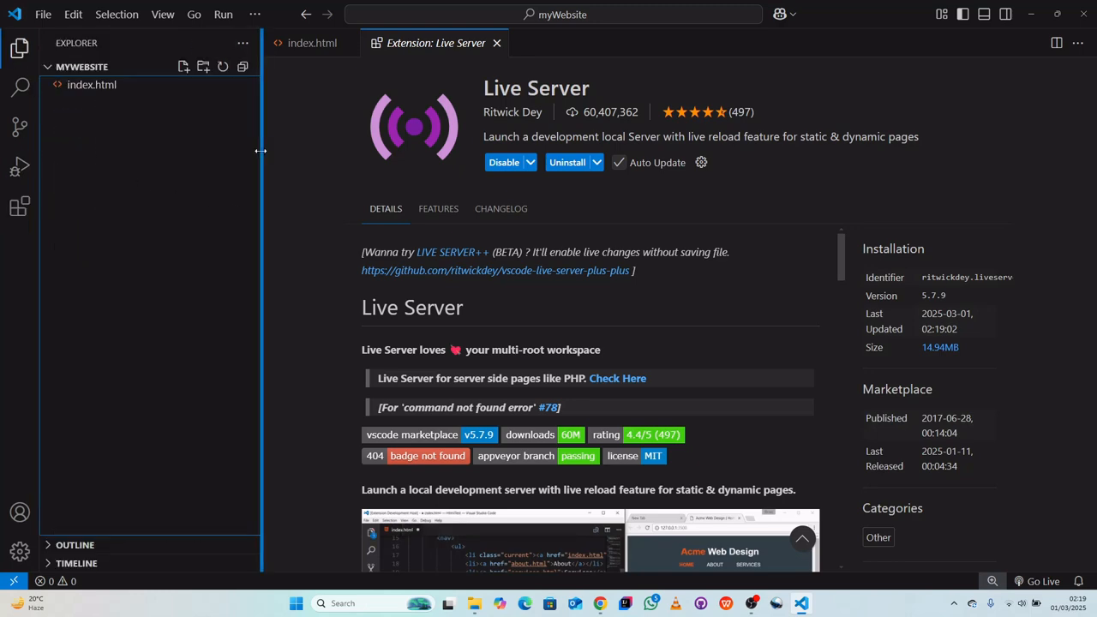
left_click_drag(264, 157, 32, 154)
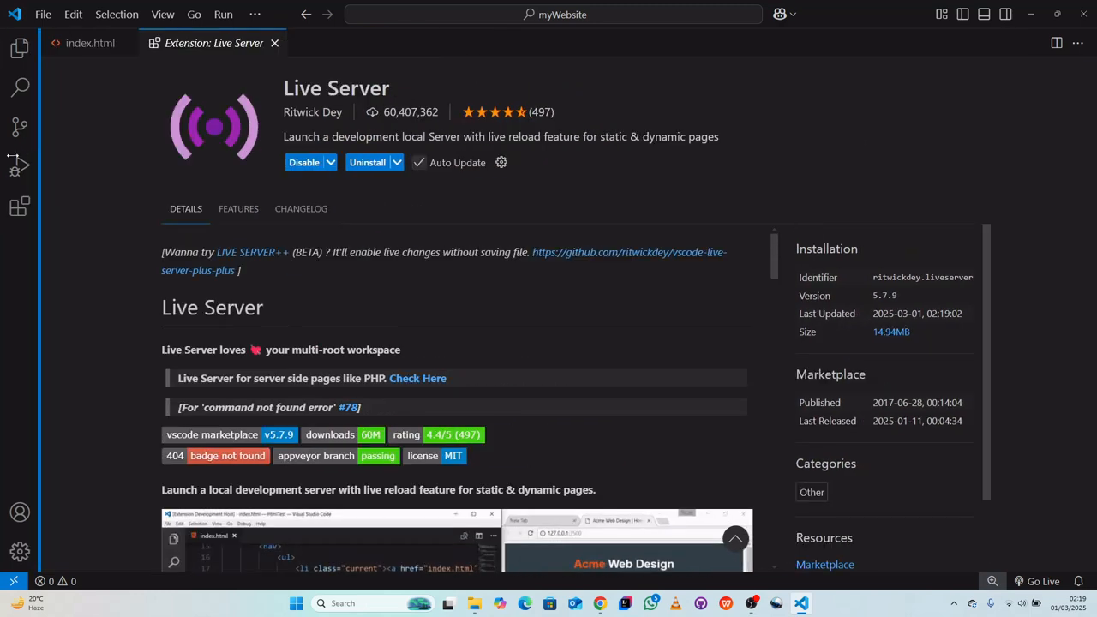
left_click(275, 43)
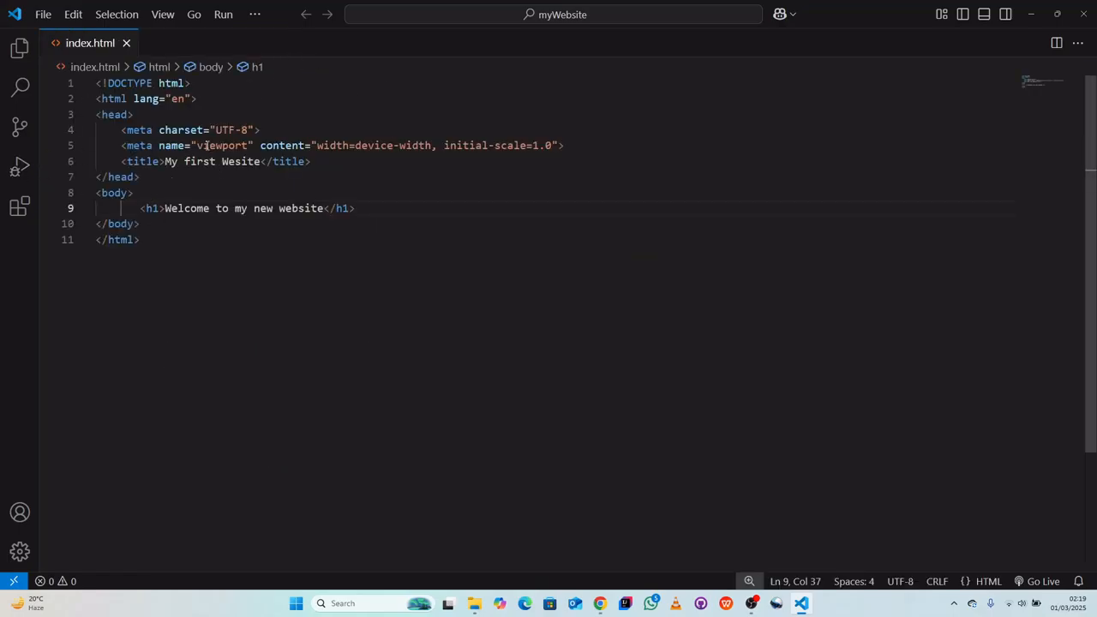
Start Live Server for index.html and allow Visual Studio Code network access through the Windows firewall
right_click(206, 146)
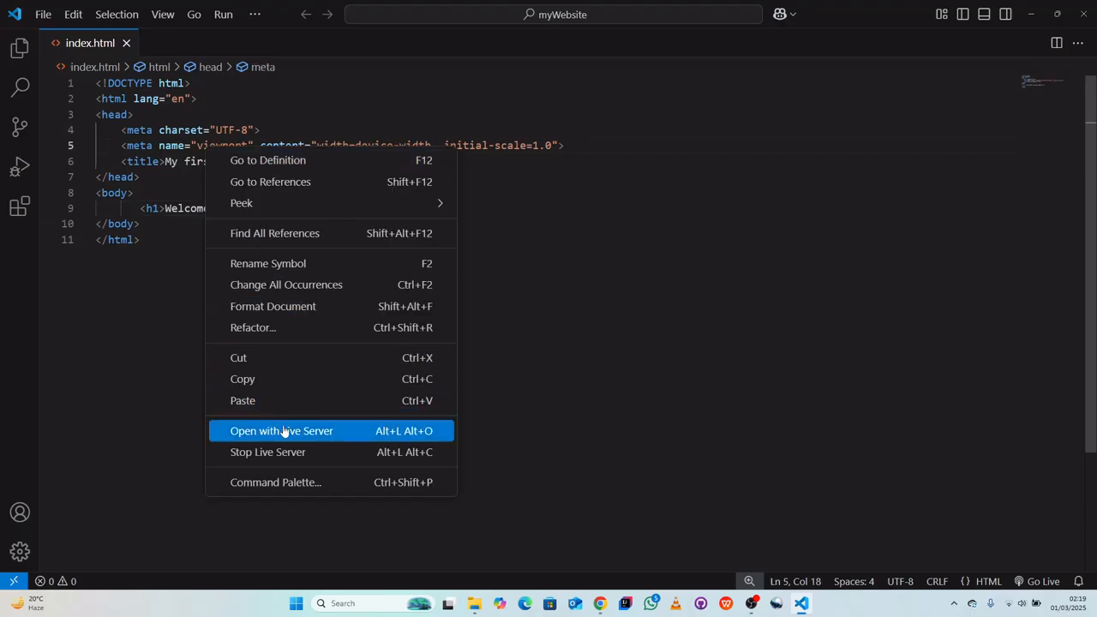
left_click(113, 370)
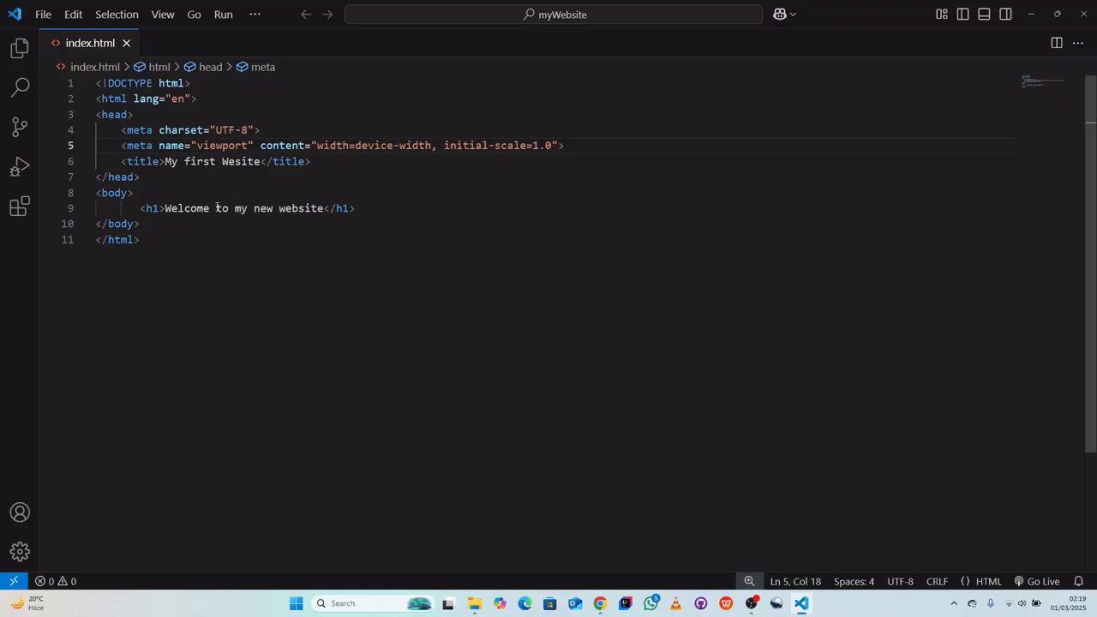
left_click(1028, 582)
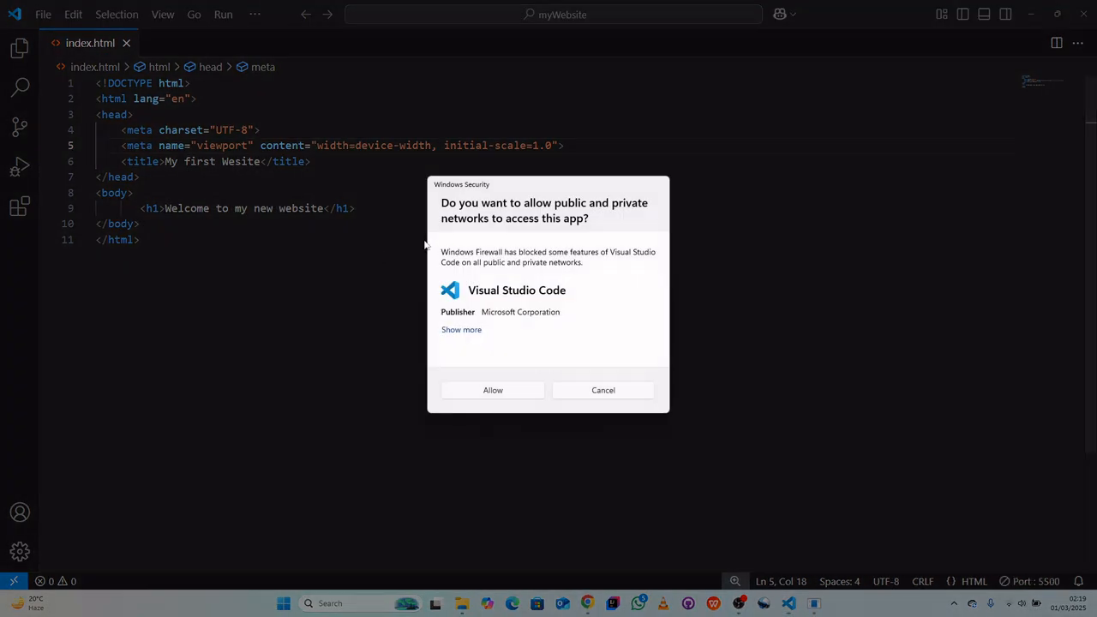
left_click(501, 390)
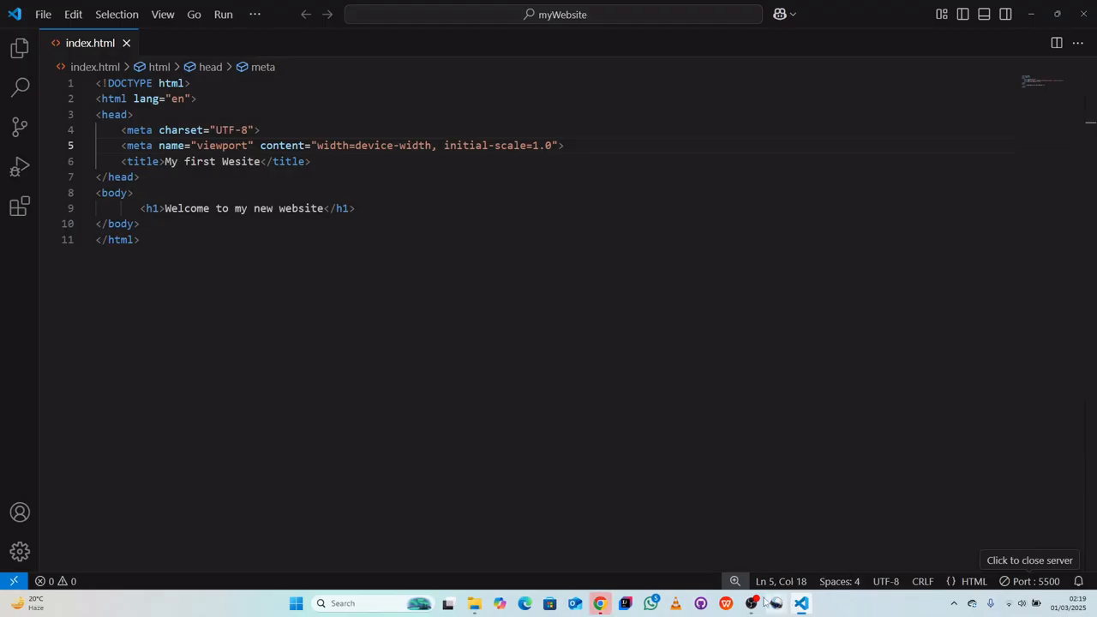
Maximize the browser preview of index.html and check the heading text on the page
left_click(1057, 17)
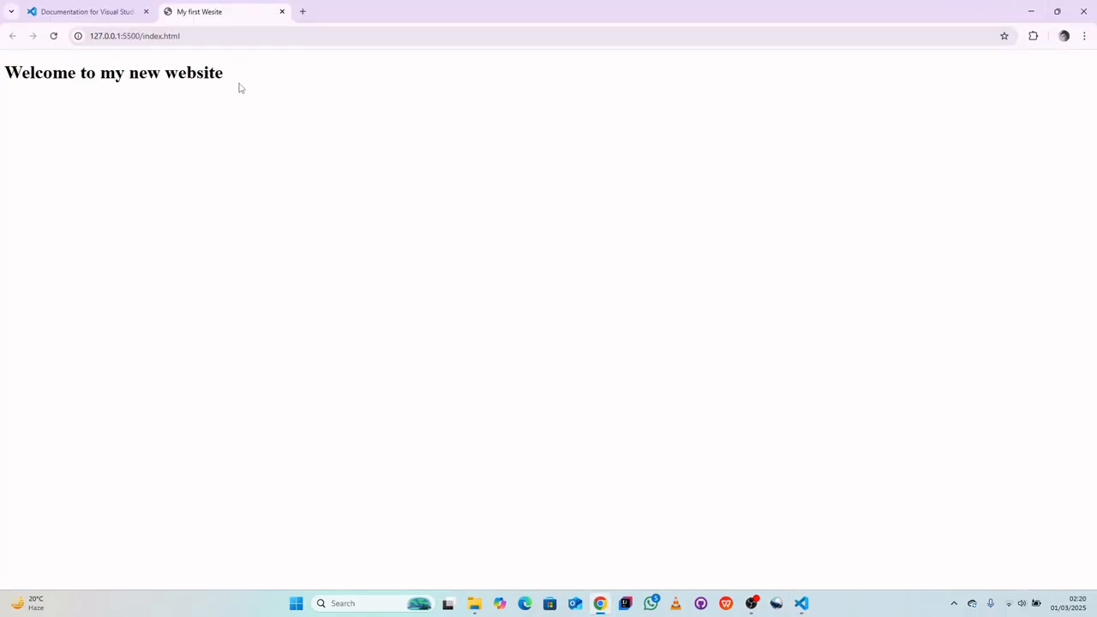
left_click_drag(233, 78, 8, 64)
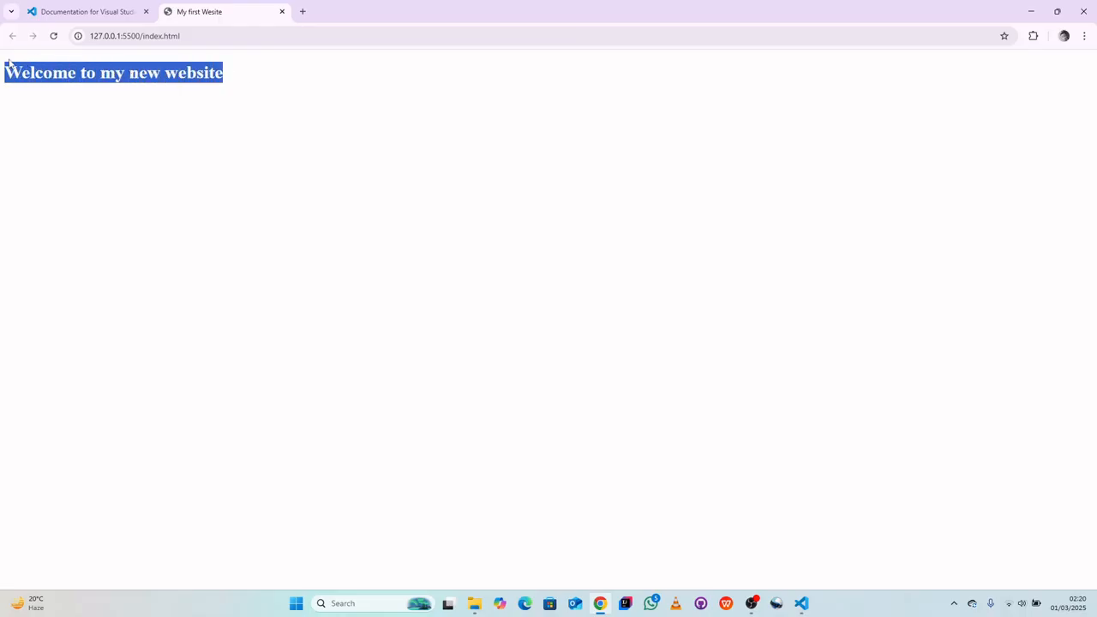
left_click(147, 152)
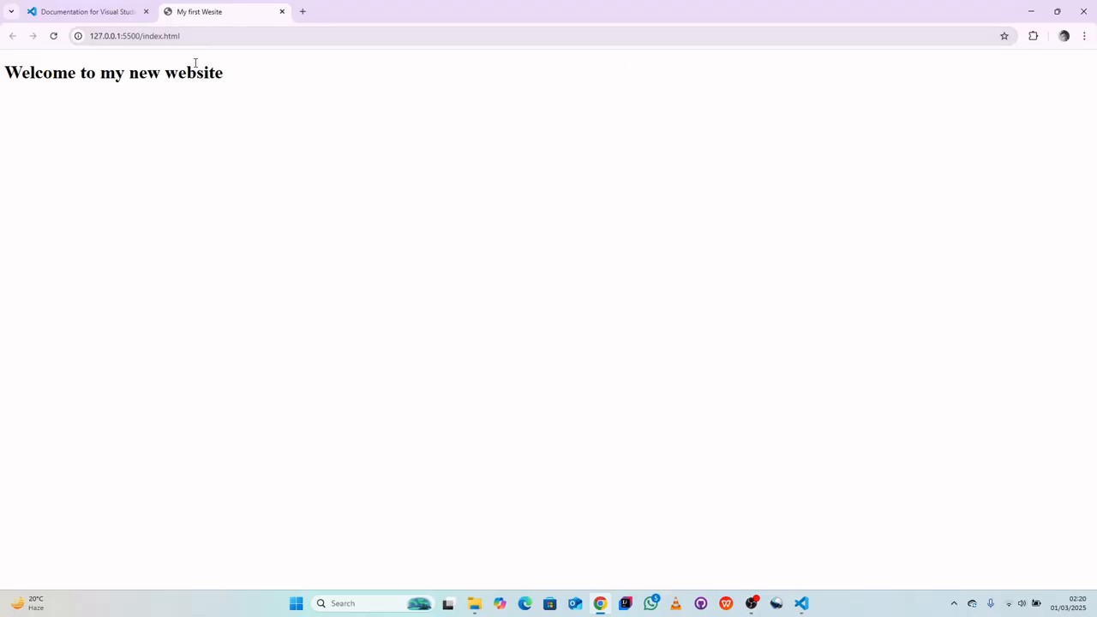
Reduce the browser and Visual Studio Code windows from full screen and place the editor beside the page preview
left_click(1057, 12)
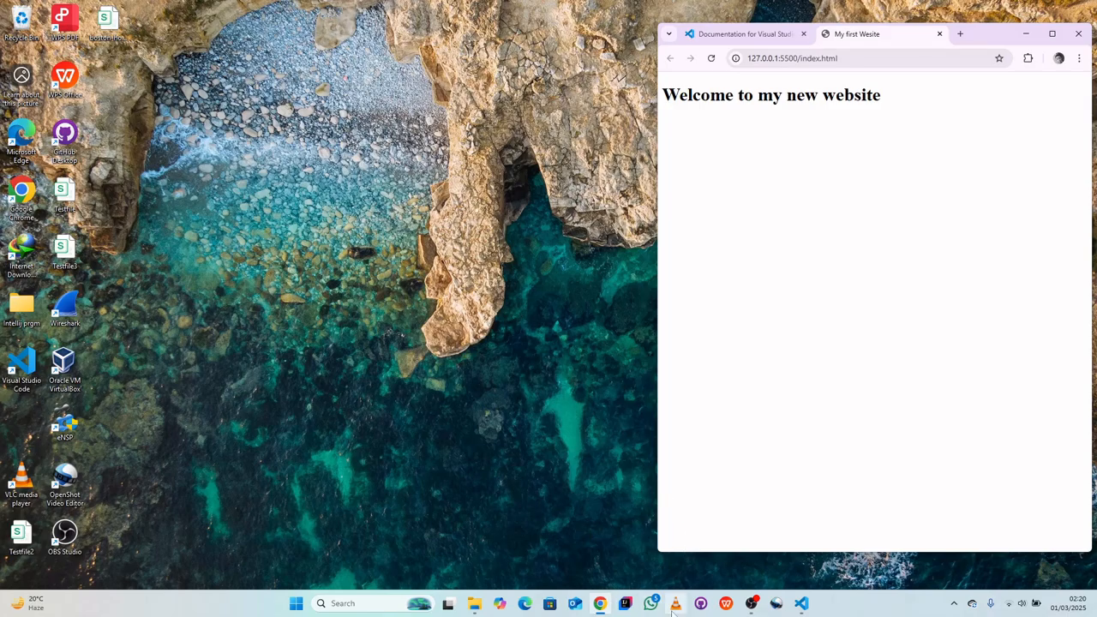
left_click(802, 604)
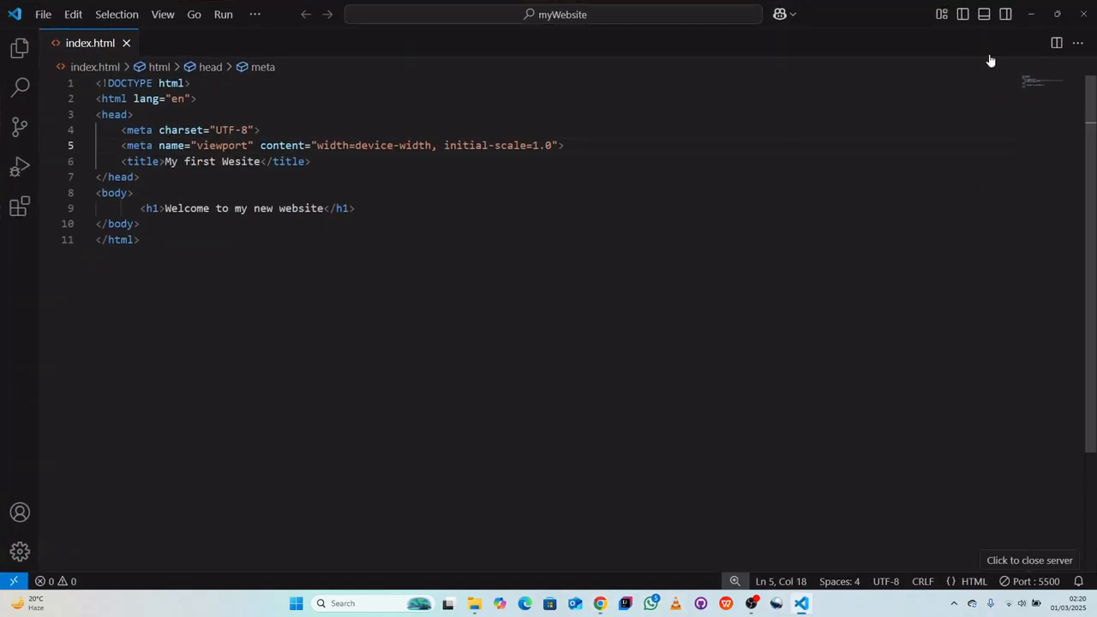
left_click(1060, 17)
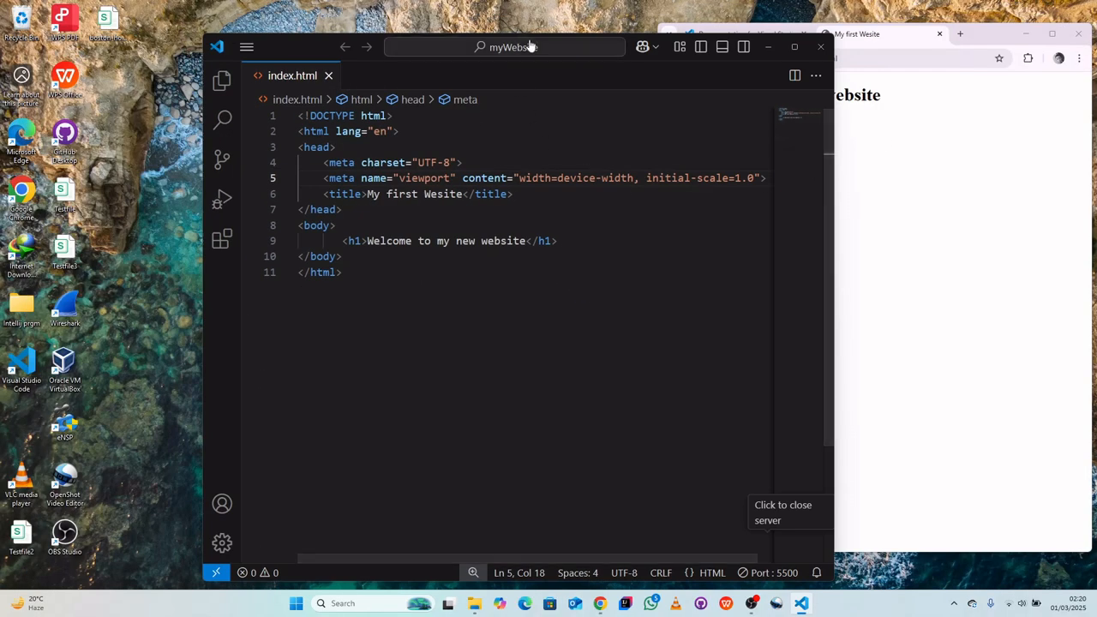
left_click_drag(303, 47, 138, 50)
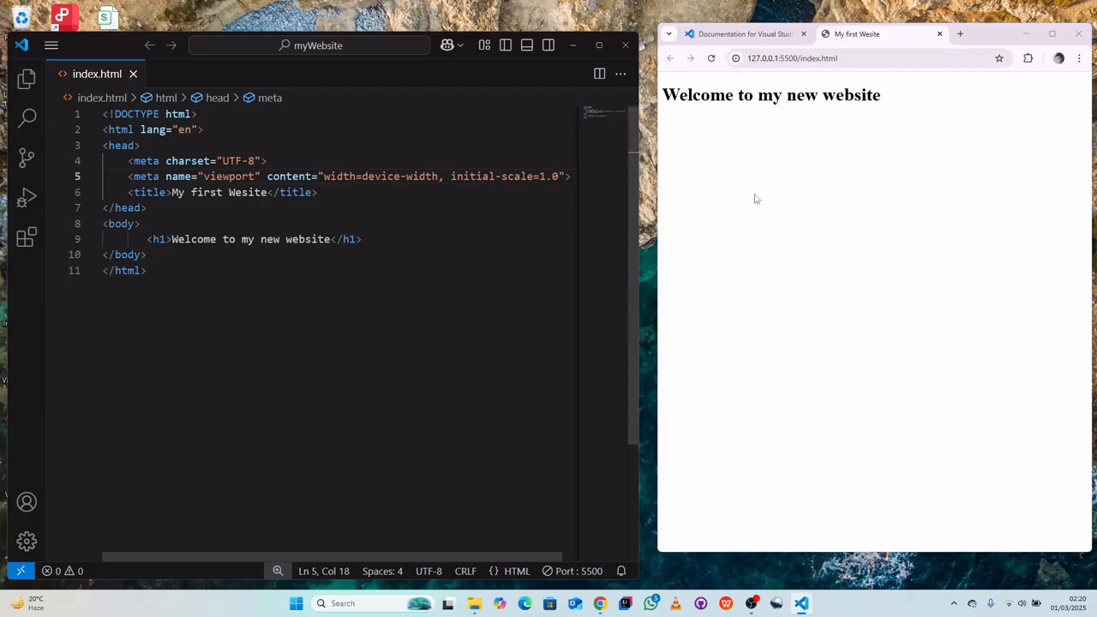
Add a p element below the h1 heading and fill it with generated lorem placeholder text
left_click(380, 241)
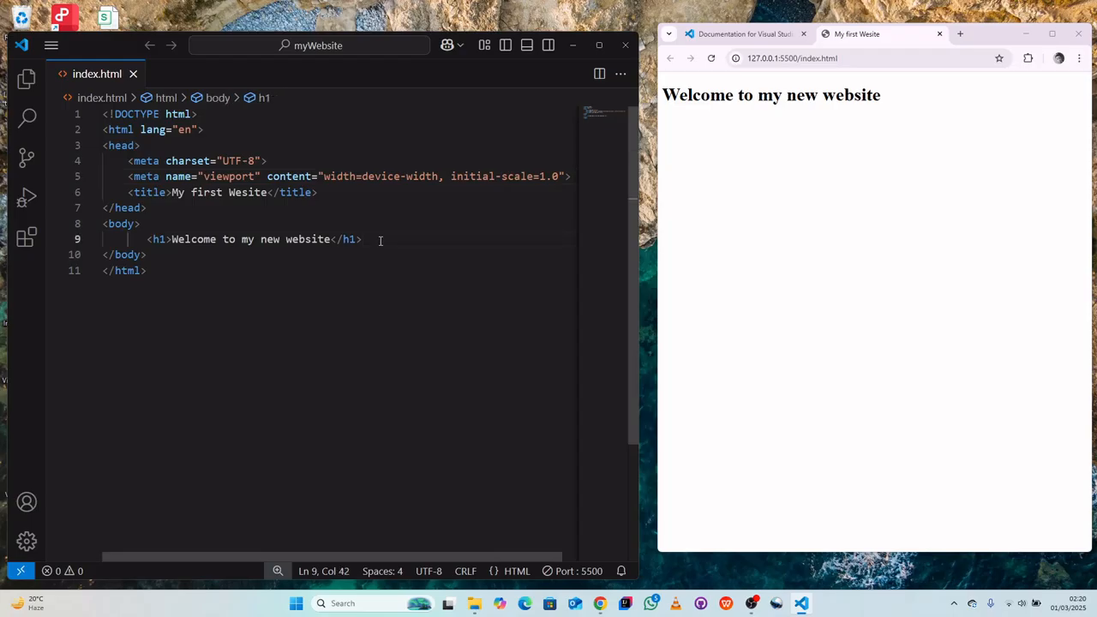
key("Return")
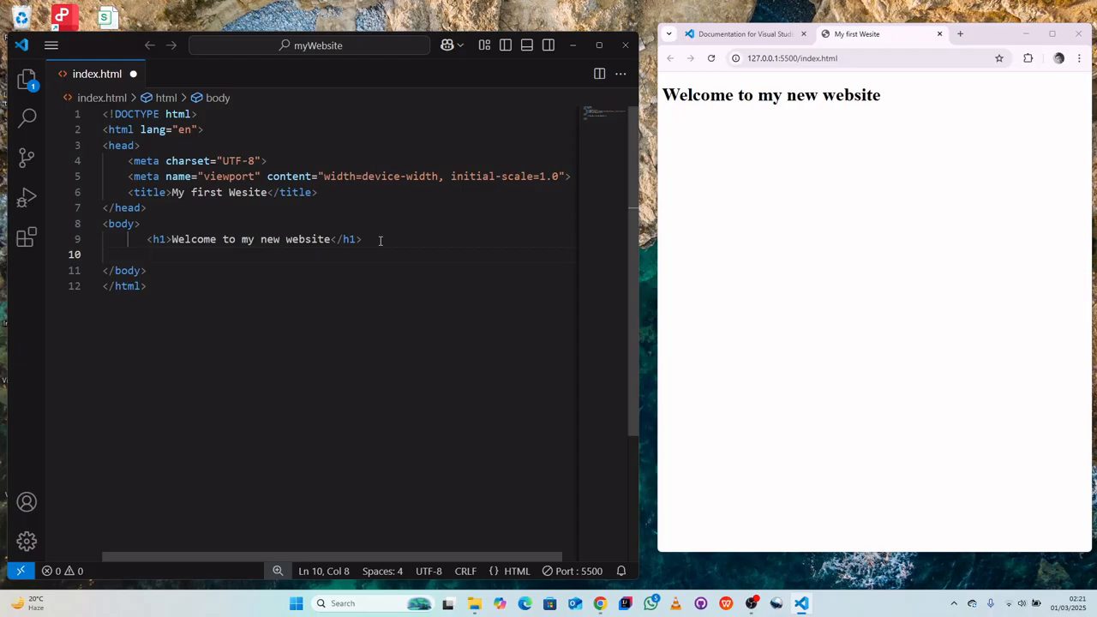
type("pa")
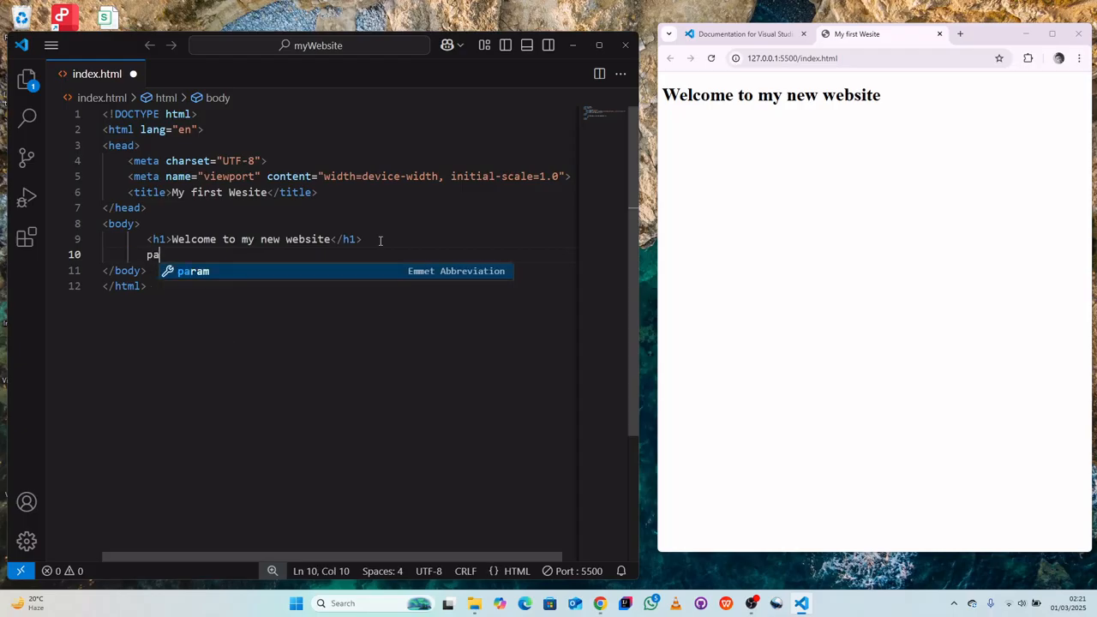
key("BackSpace")
key("Tab")
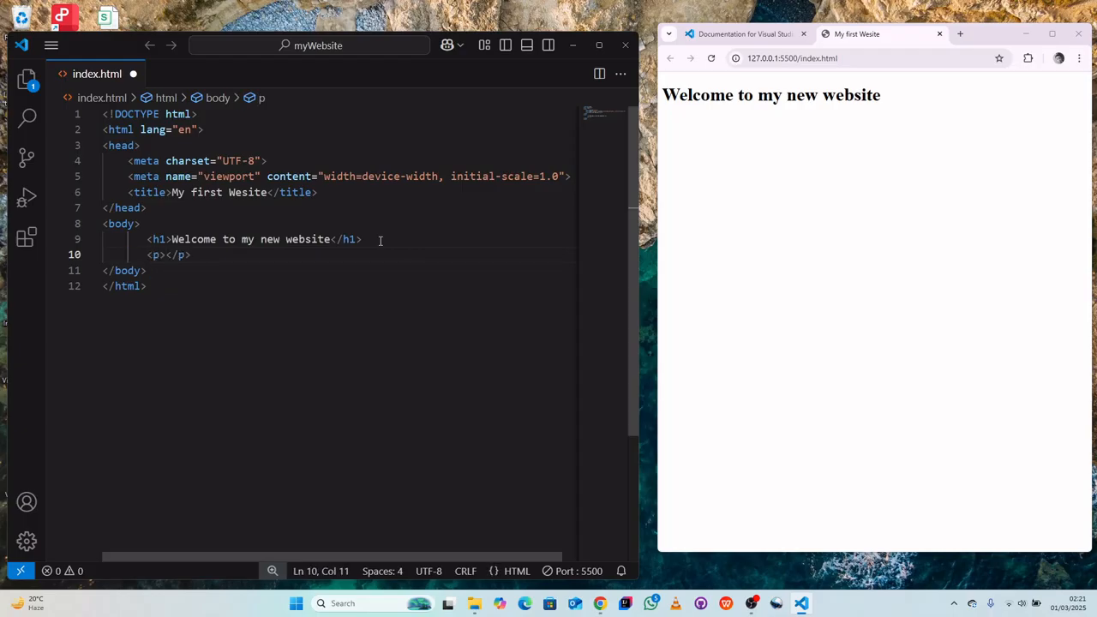
type("l")
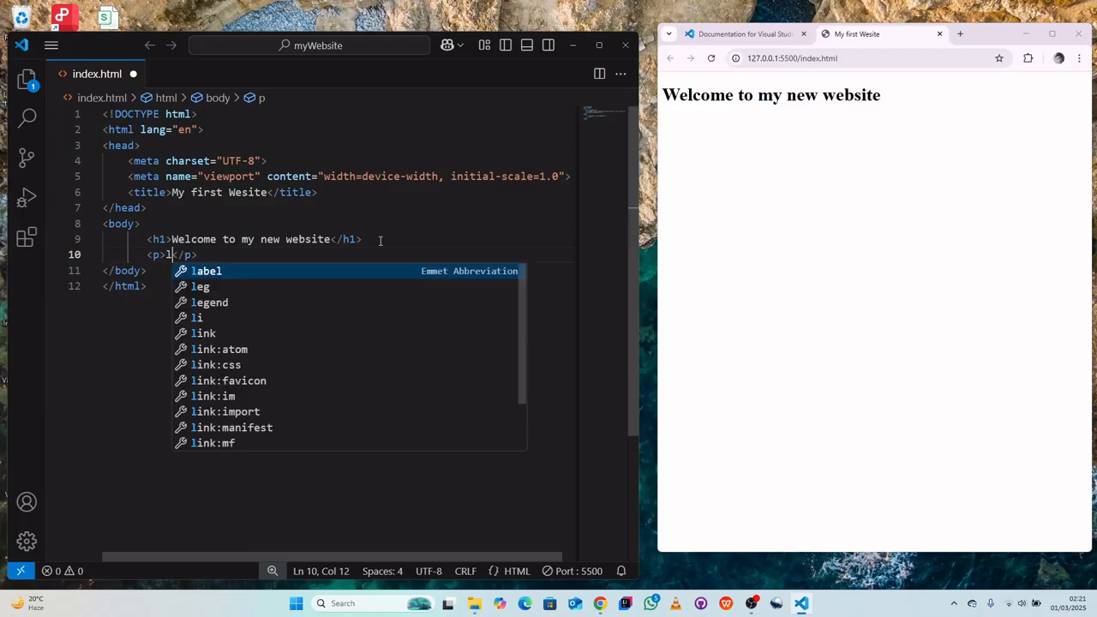
type("ore")
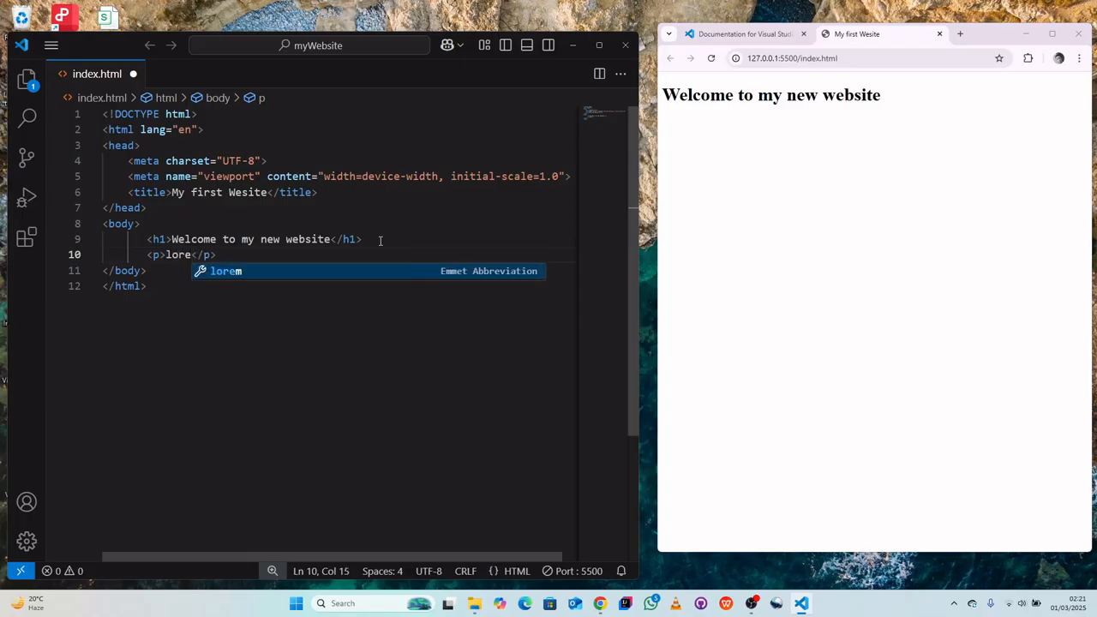
key("Tab")
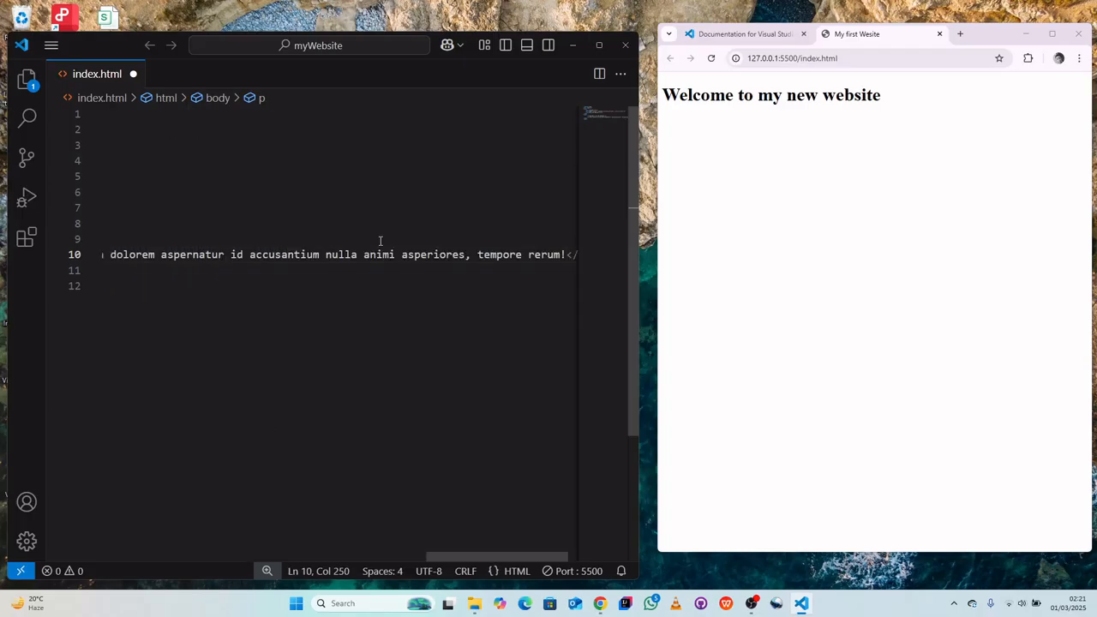
Insert a <br> tag in the paragraph after "adipisicing elit."
scroll(380, 241, "left", 10)
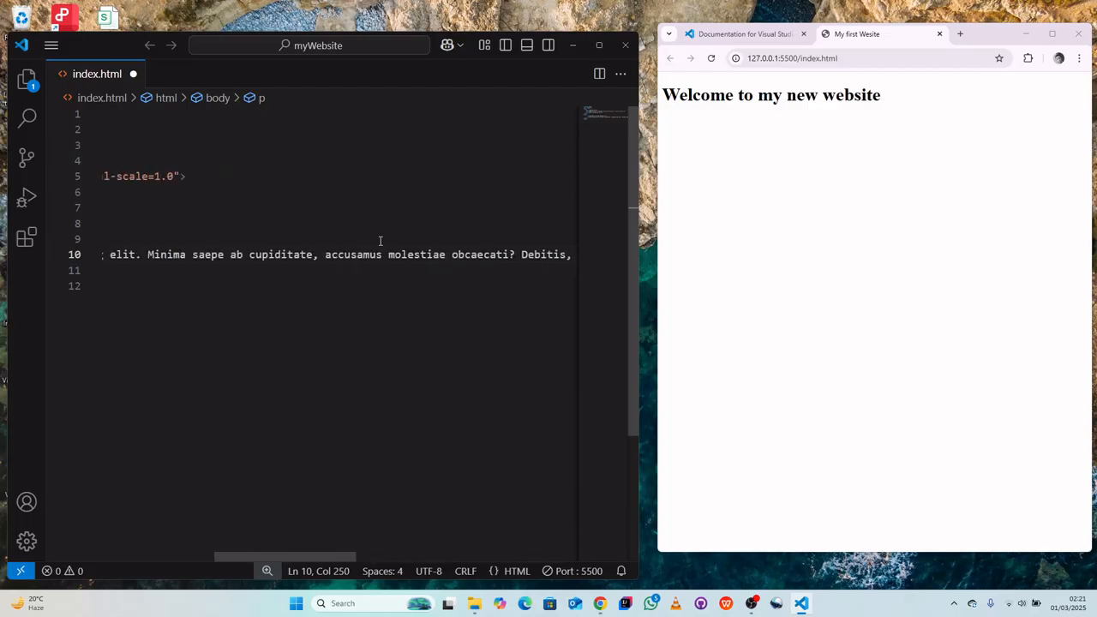
scroll(380, 240, "left", 5)
scroll(380, 238, "right", 3)
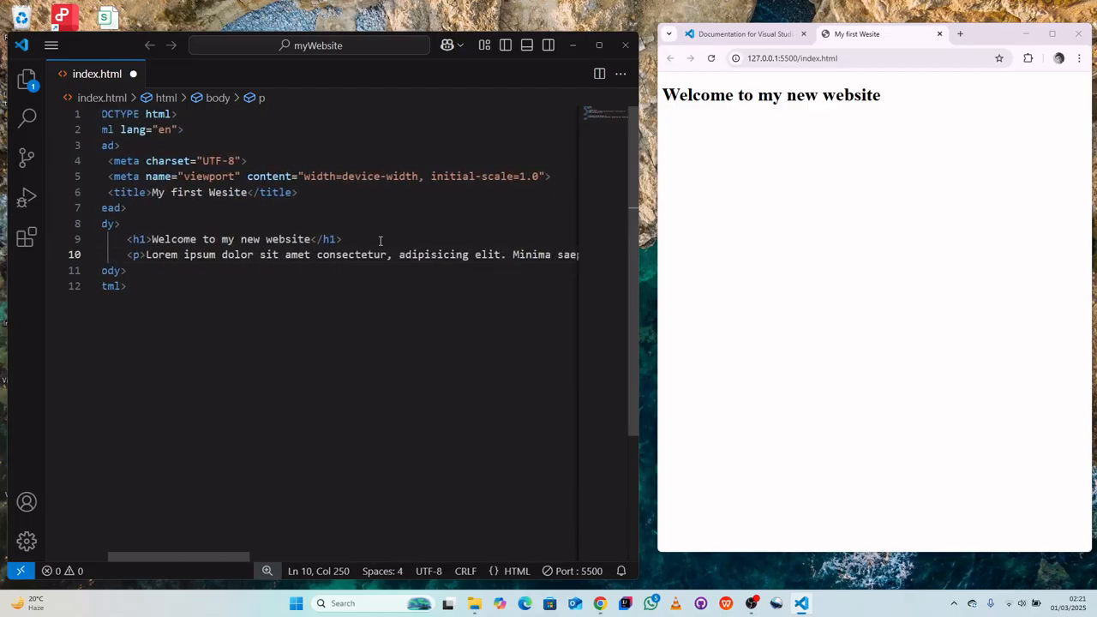
left_click(467, 251)
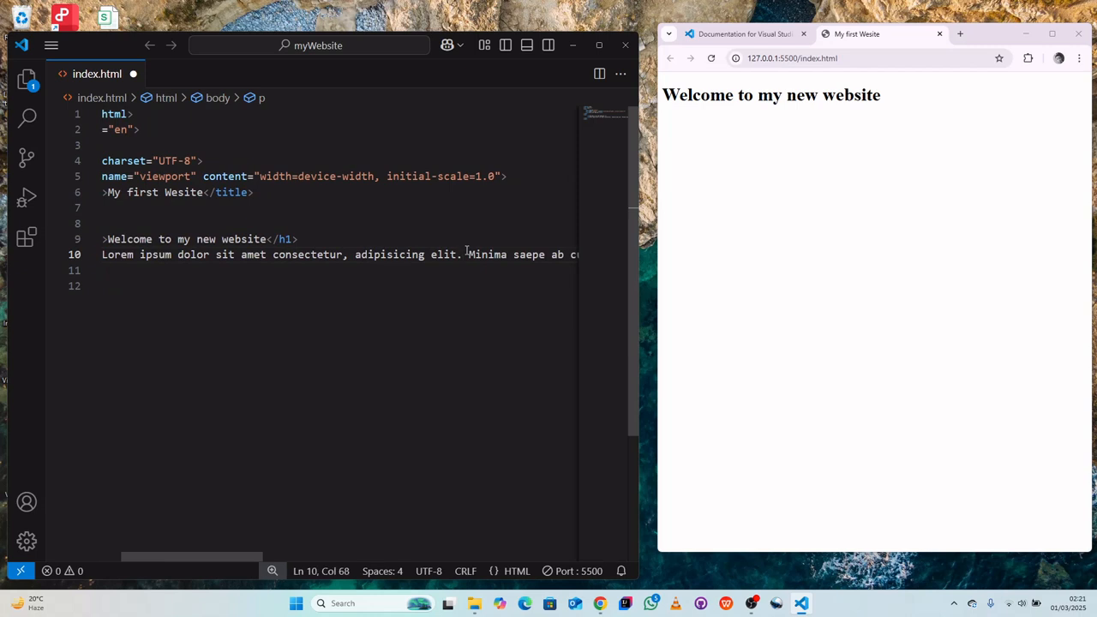
type("<br")
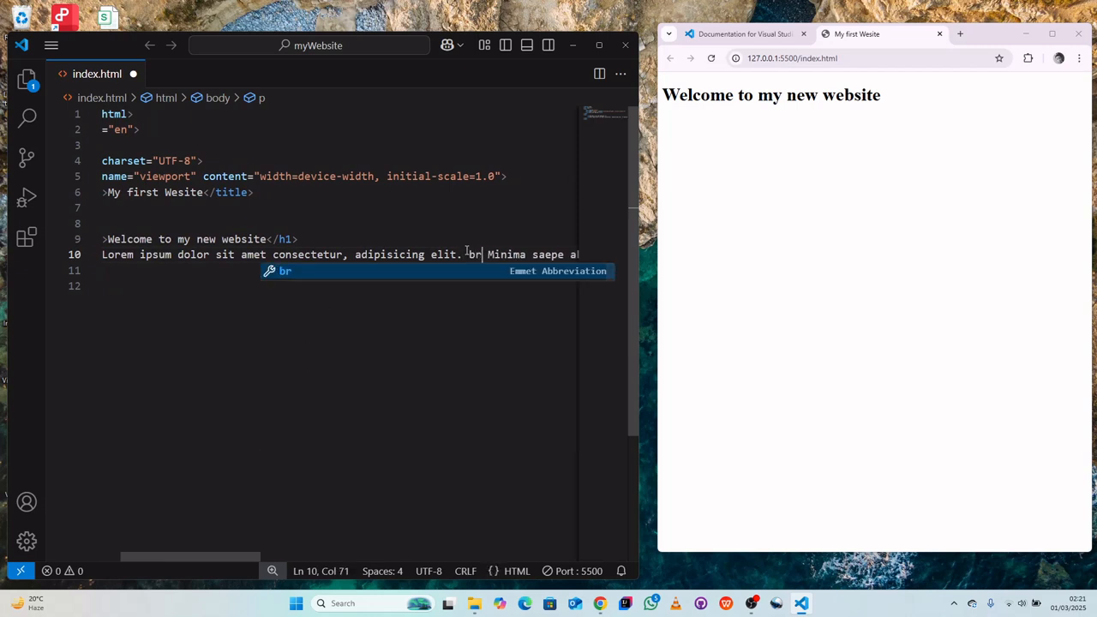
key("Tab")
Insert a <br> tag in the paragraph after "Debitis,"
scroll(467, 250, "right", 2)
scroll(467, 251, "right", 6)
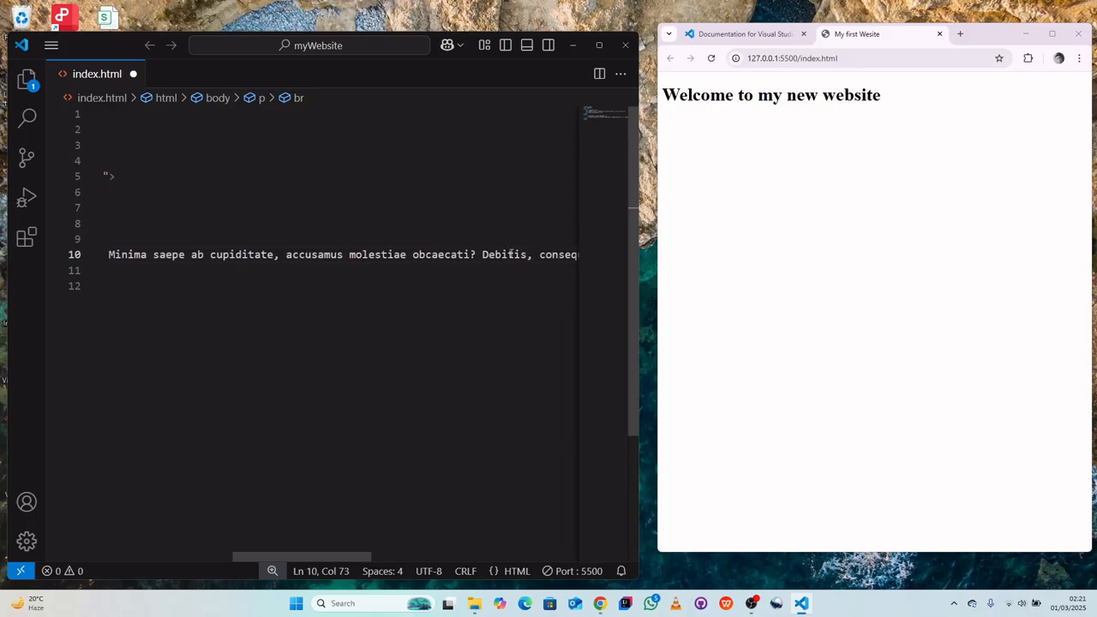
left_click(535, 257)
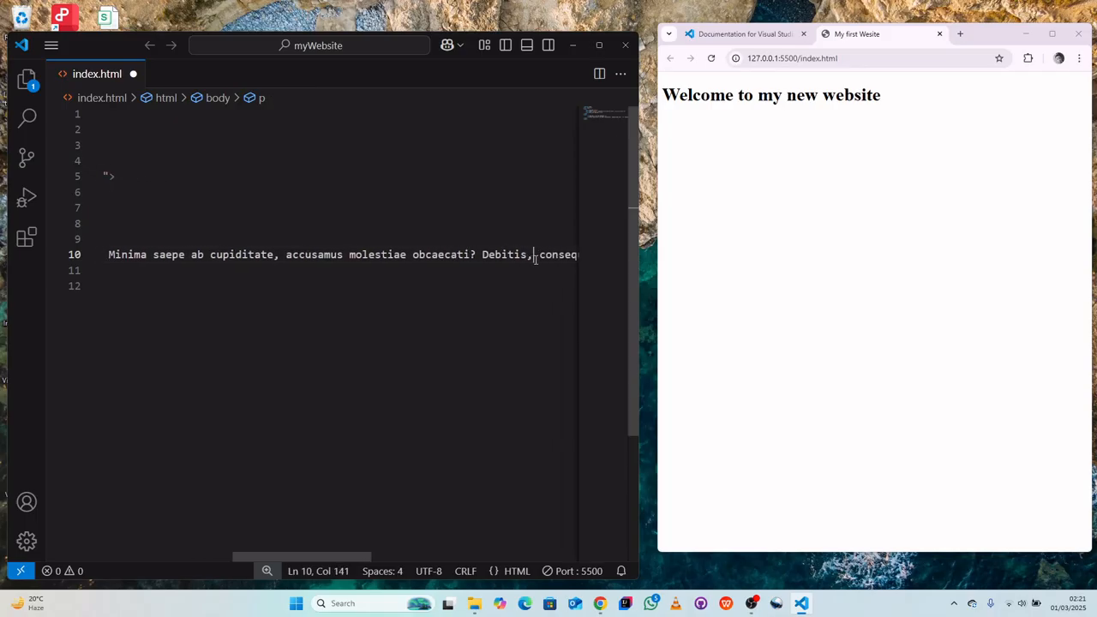
type("b")
type("r")
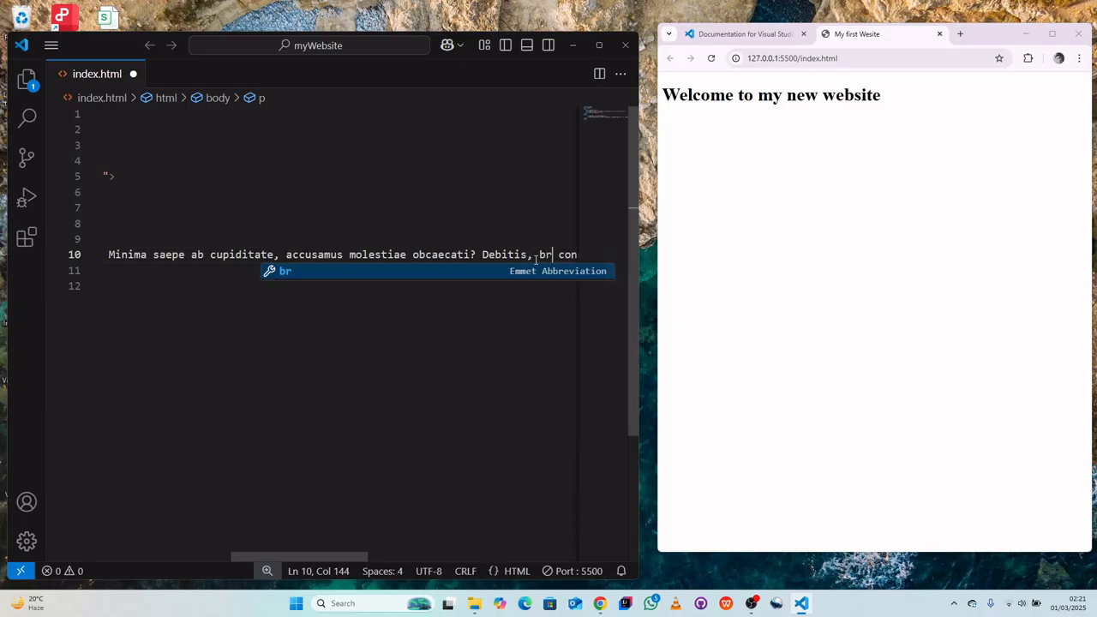
key("Tab")
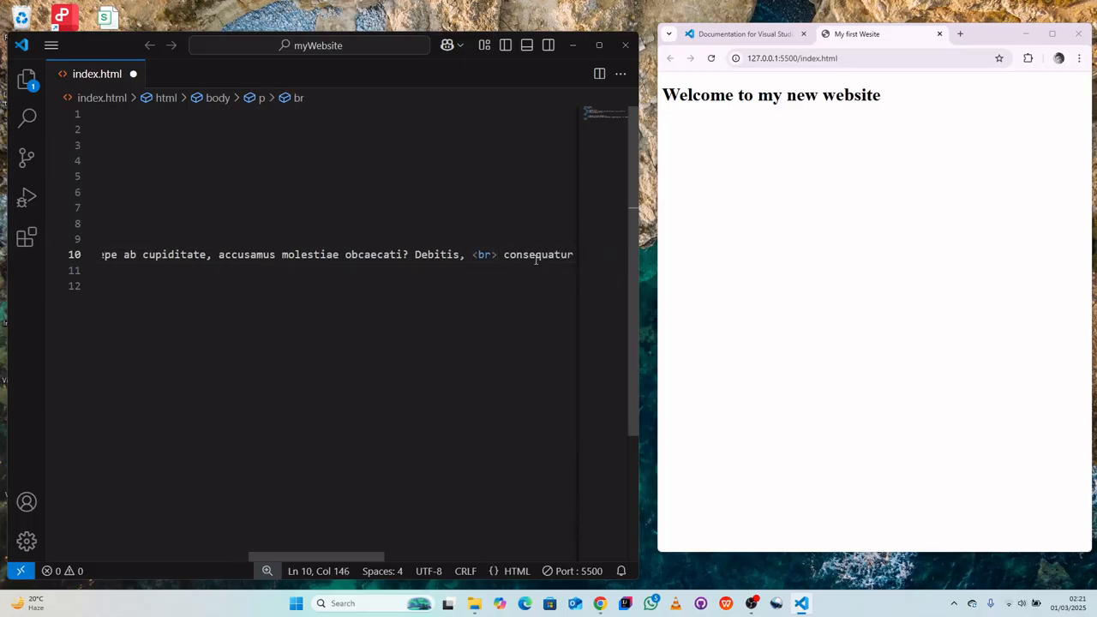
Insert a <br> tag in the paragraph between "aspernatur id" and "accusantium"
scroll(536, 259, "right", 10)
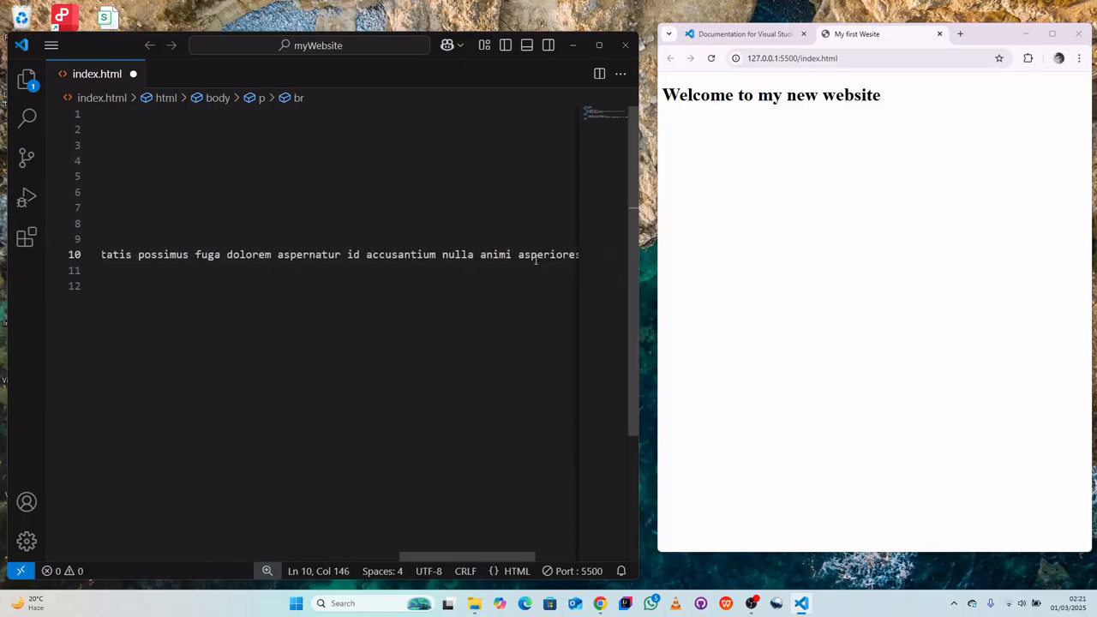
scroll(536, 259, "right", 5)
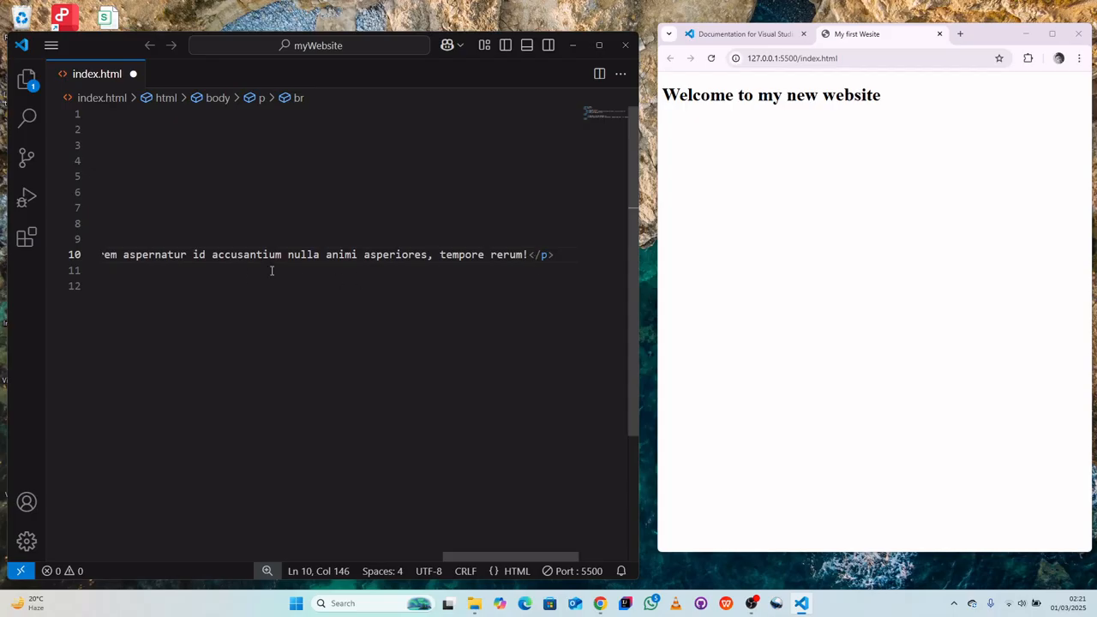
scroll(271, 271, "left", 6)
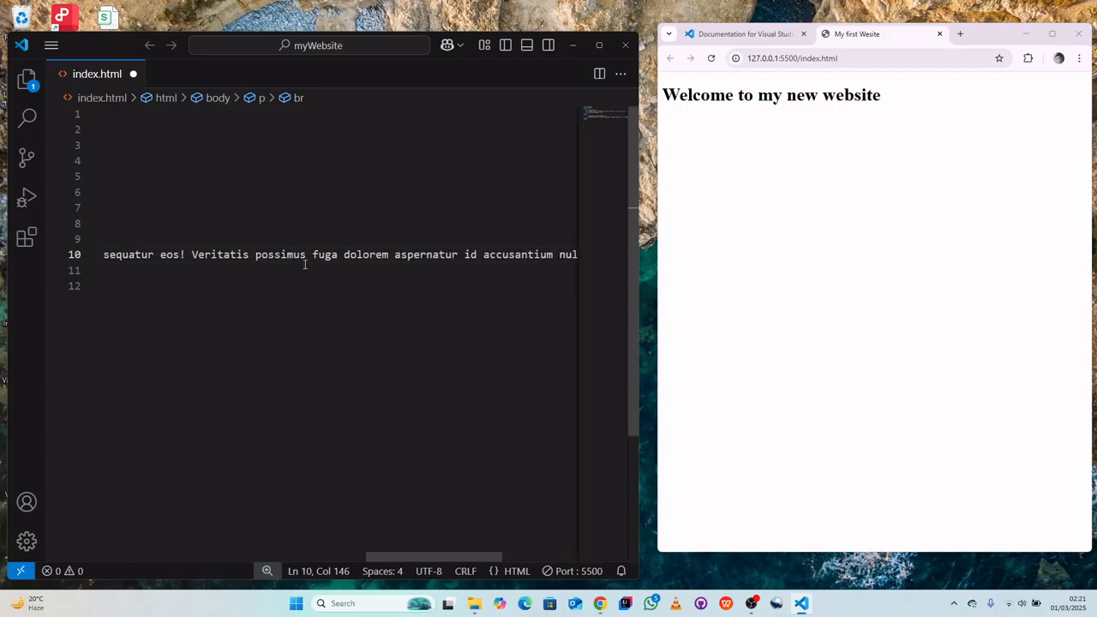
scroll(304, 265, "right", 2)
left_click(415, 254)
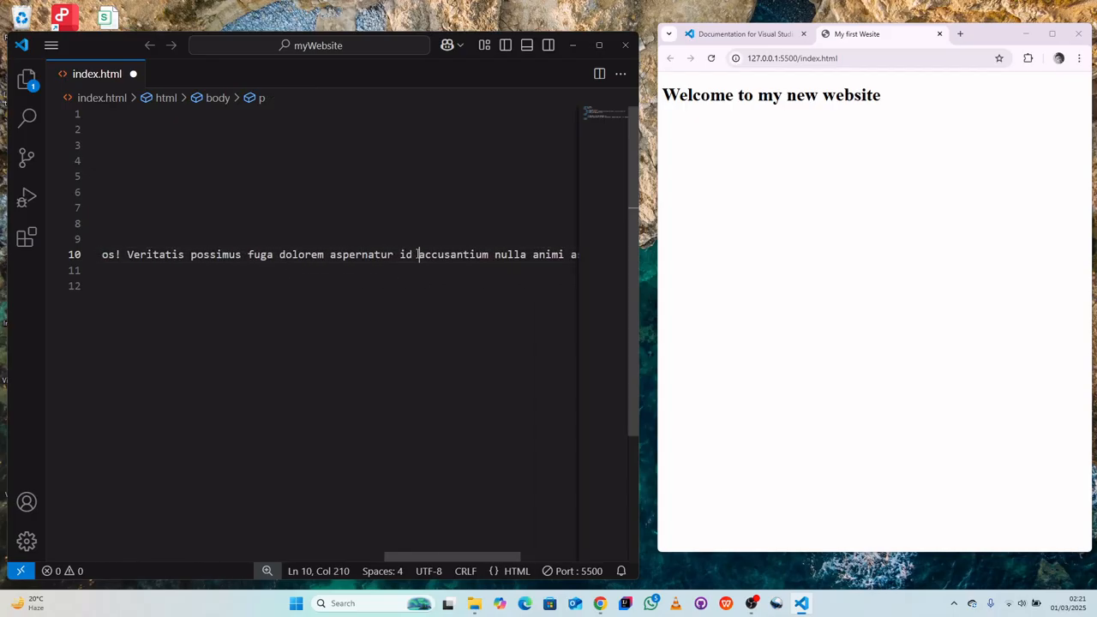
type("br")
key("Tab")
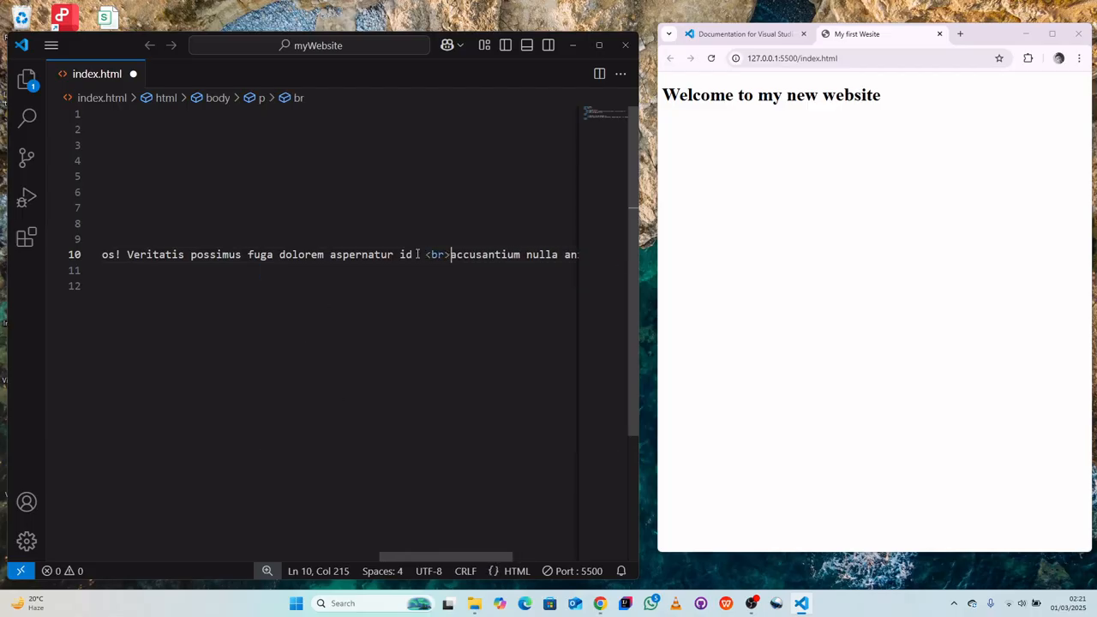
Split the paragraph's source line after the first <br> tag so "Minima saepe" starts a new code line
scroll(417, 254, "left", 10)
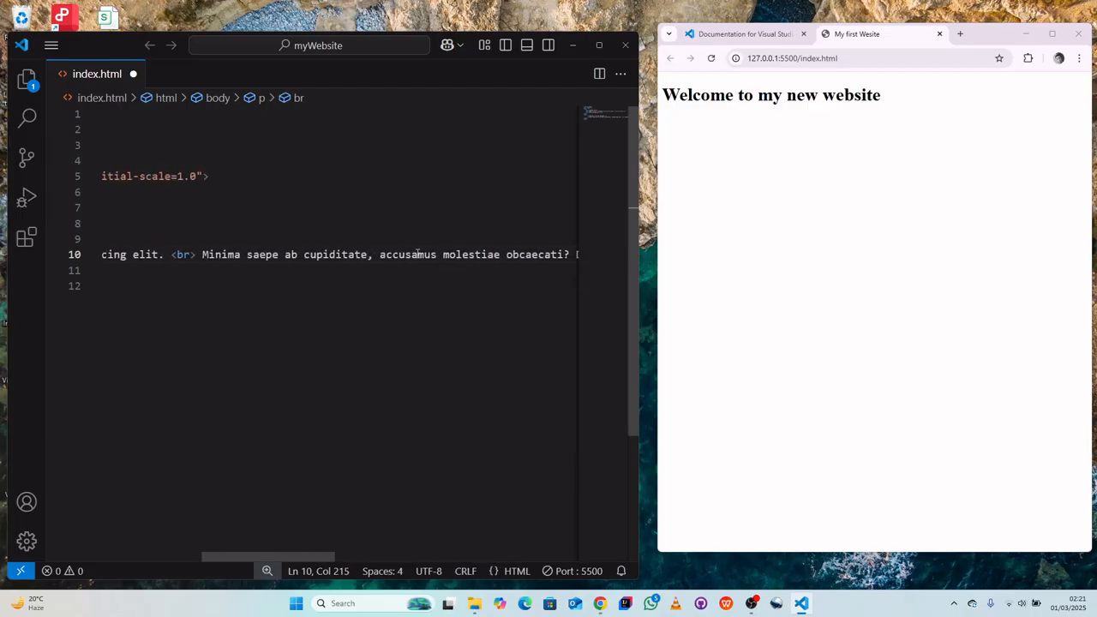
scroll(417, 254, "right", 5)
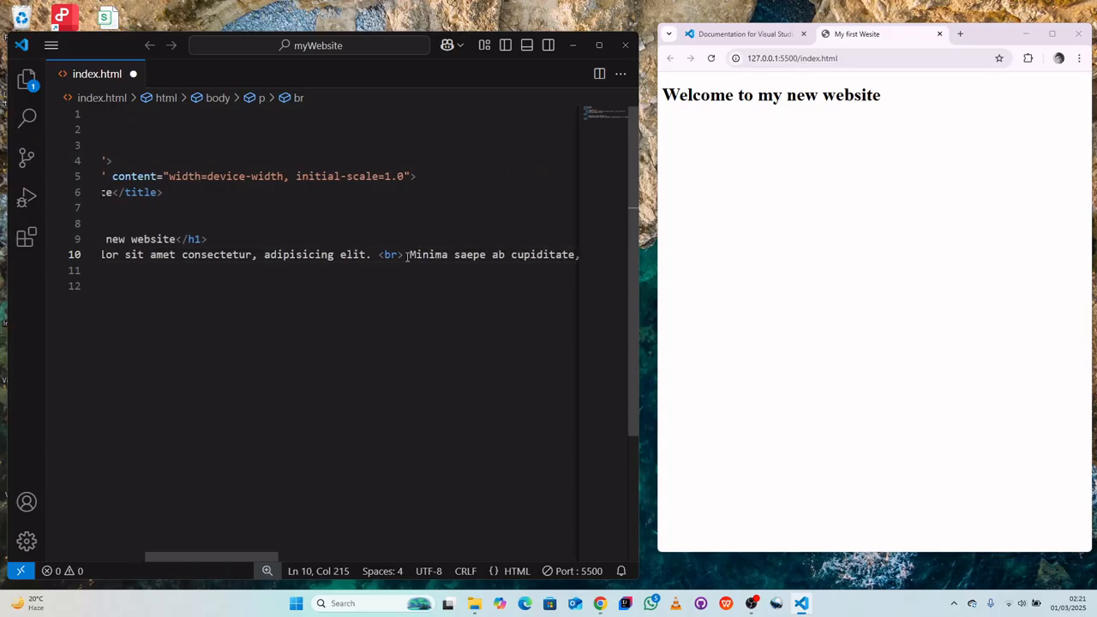
left_click(404, 255)
key("Return")
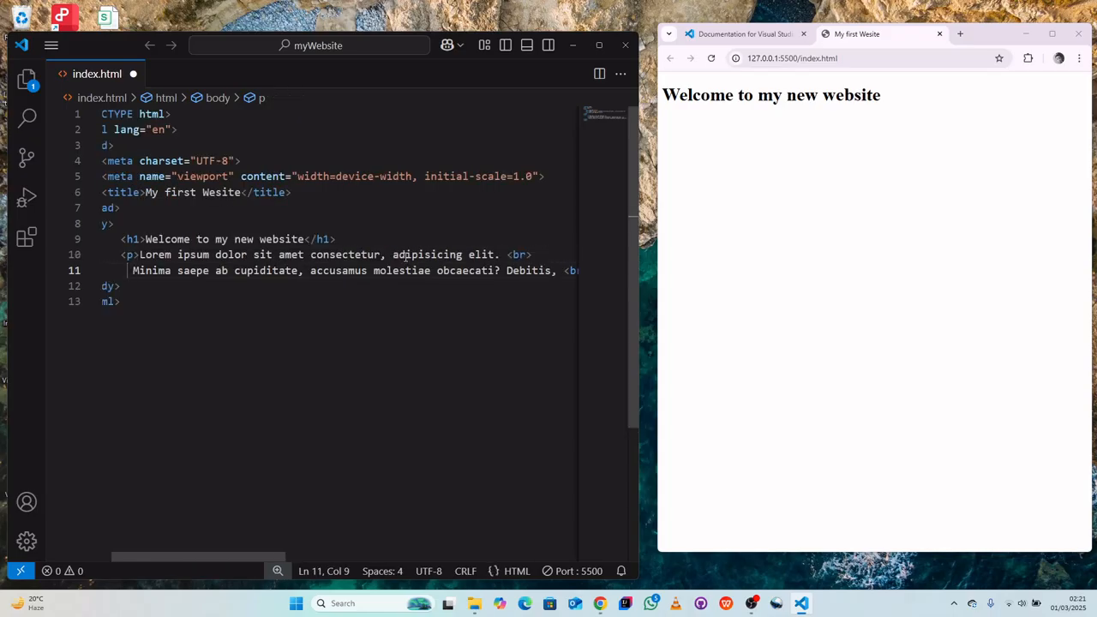
scroll(405, 255, "right", 3)
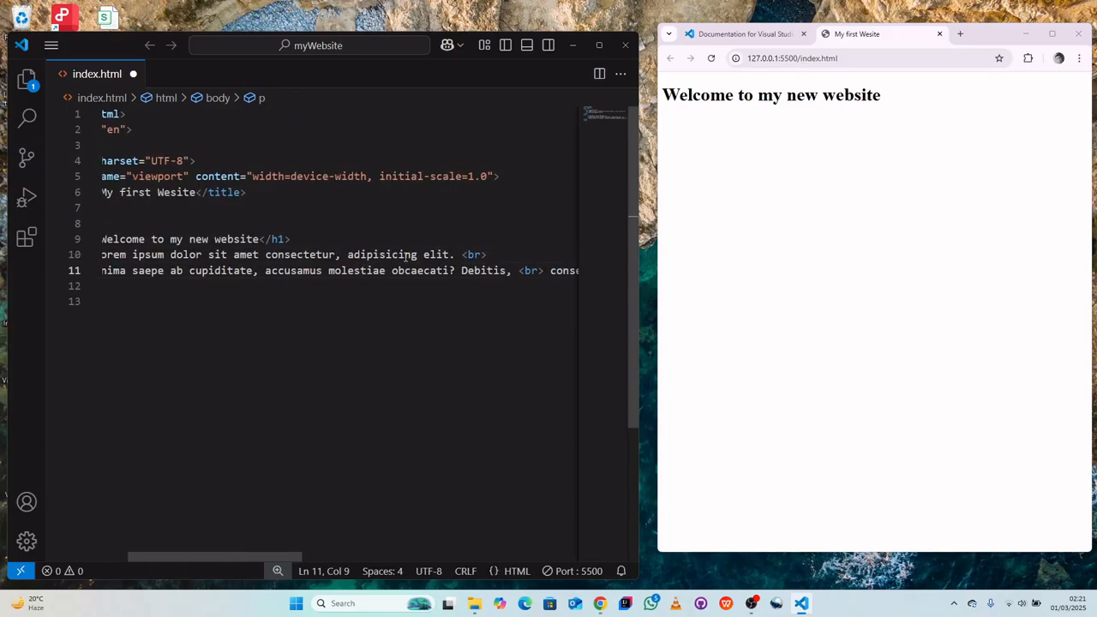
Break the paragraph's source lines before the second and third <br> tags in index.html and save the file
left_click(525, 271)
key("Return")
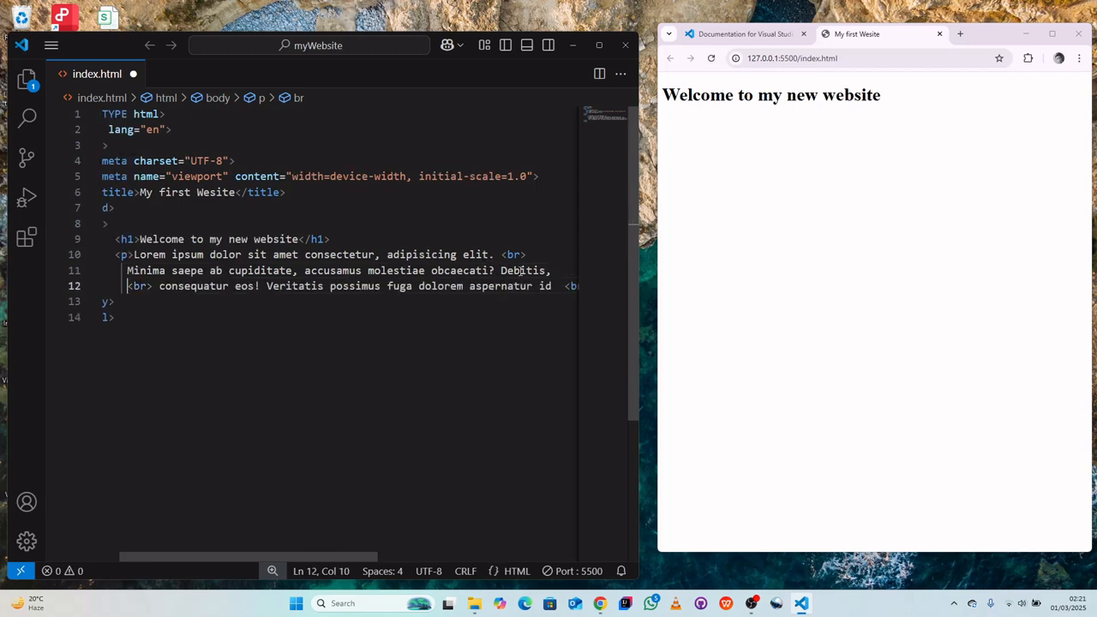
scroll(521, 271, "right", 3)
left_click(463, 286)
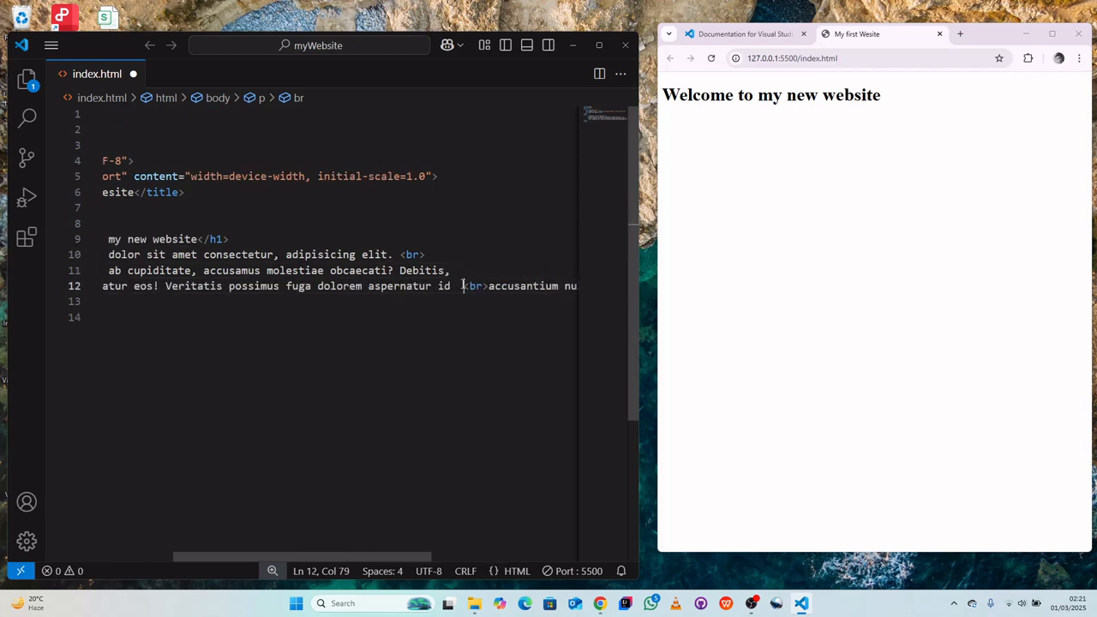
key("Return")
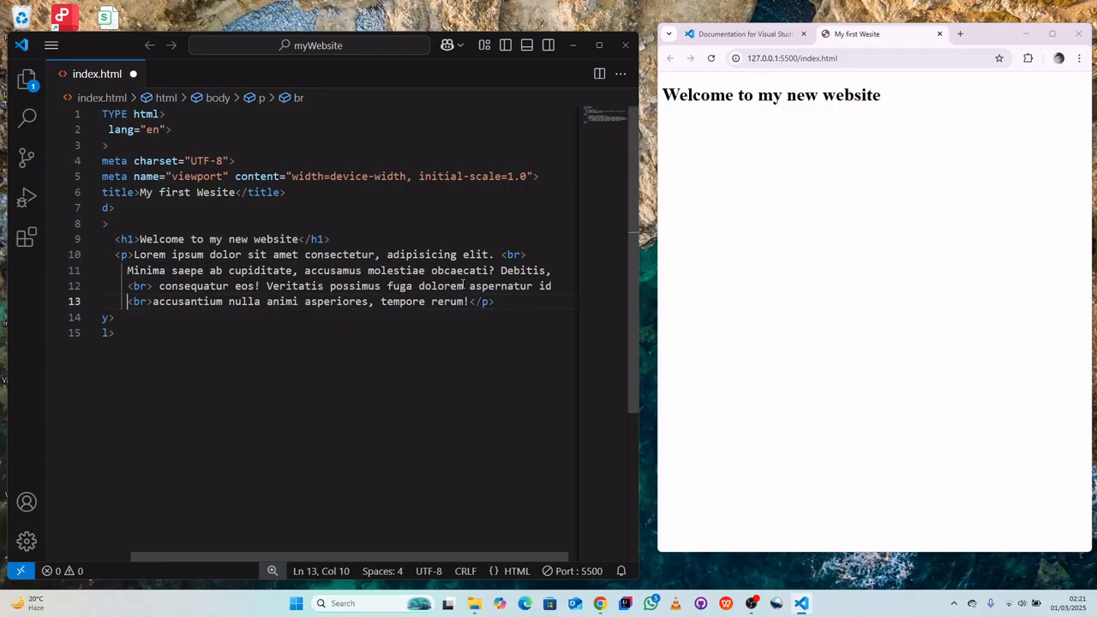
scroll(463, 286, "left", 2)
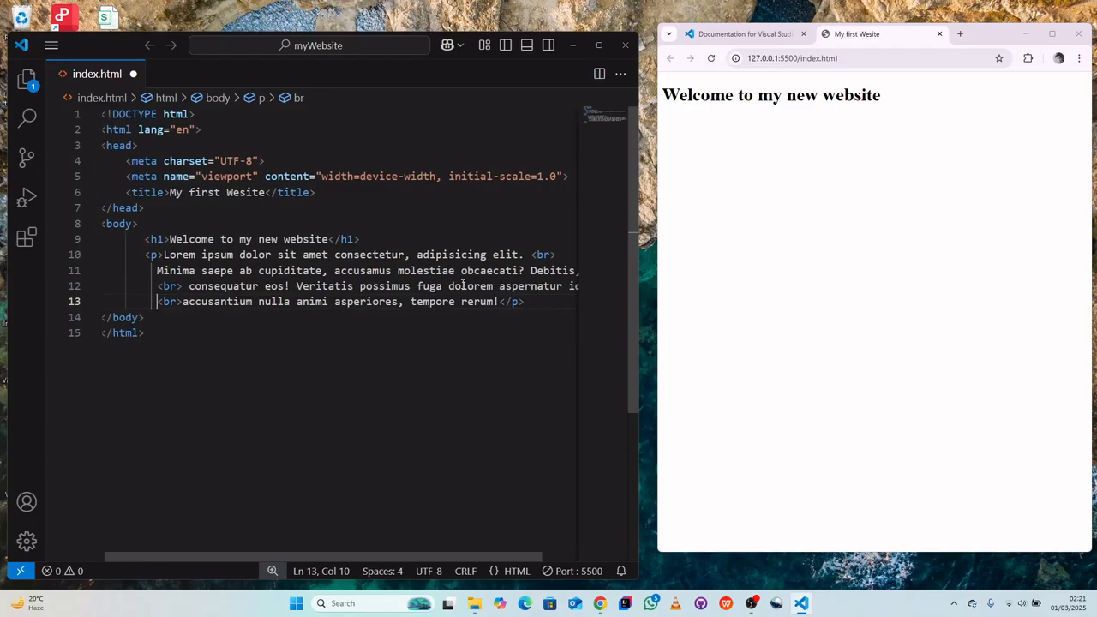
key("ctrl+s")
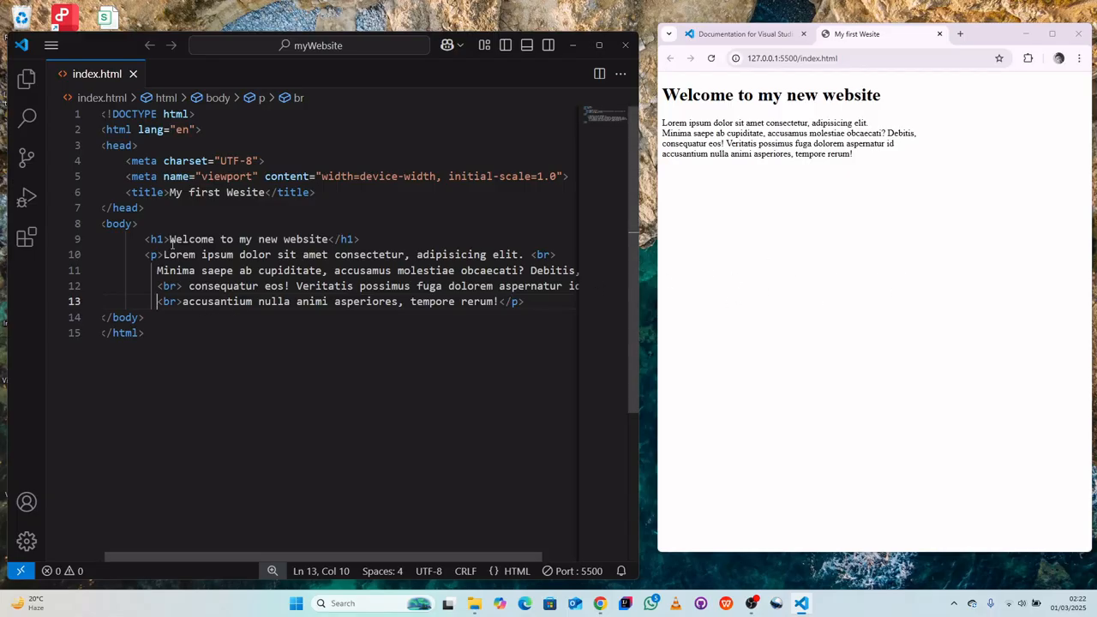
Insert an empty <span></span> element at the start of the h1 heading, before its text
left_click(170, 242)
type("sa")
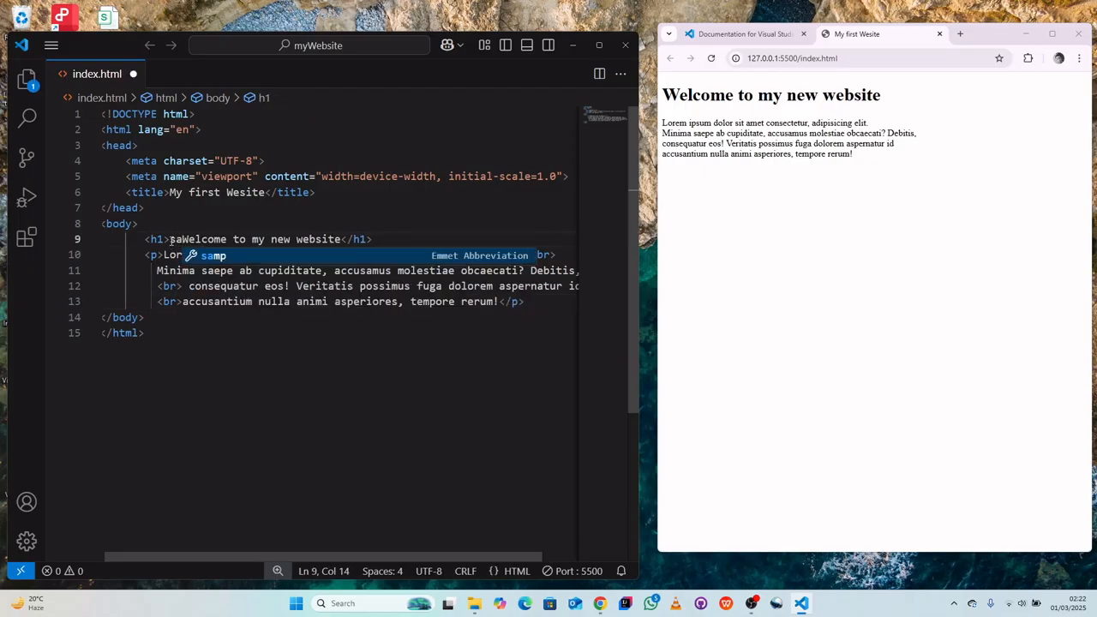
key("BackSpace")
type("pan")
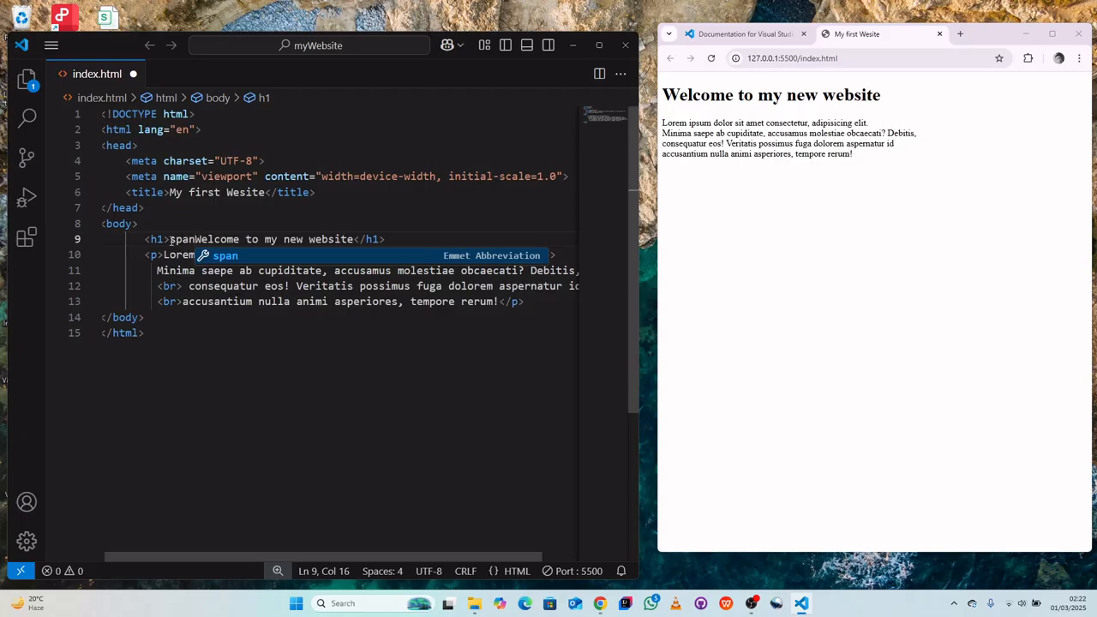
key("Tab")
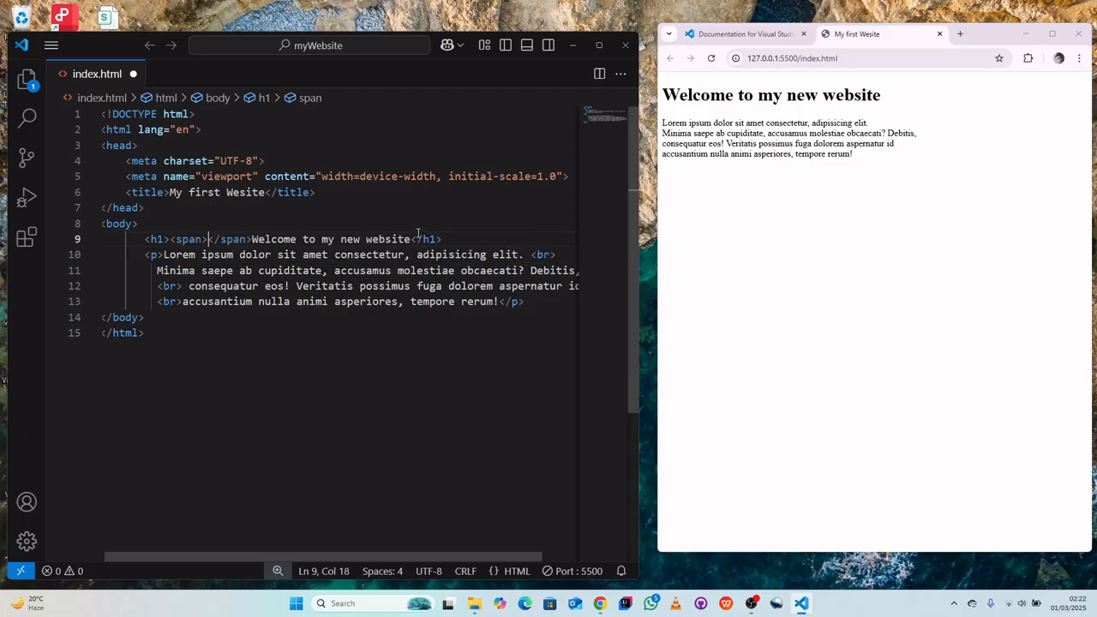
Move the heading text "Welcome to my new website" inside the span element and save index.html
left_click_drag(412, 239, 250, 239)
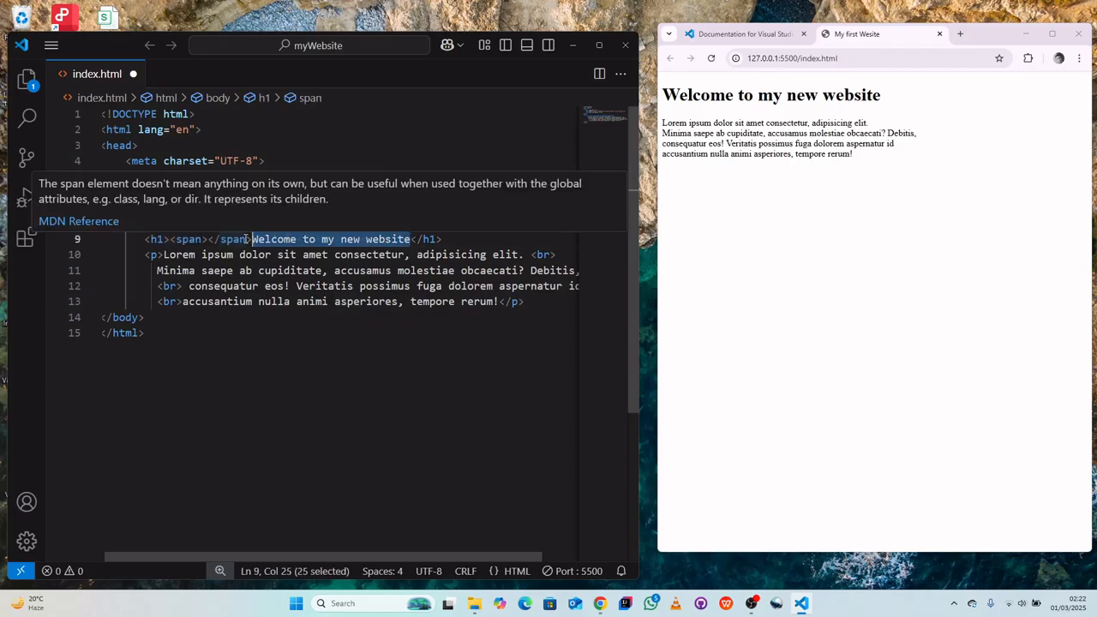
key("ctrl+x")
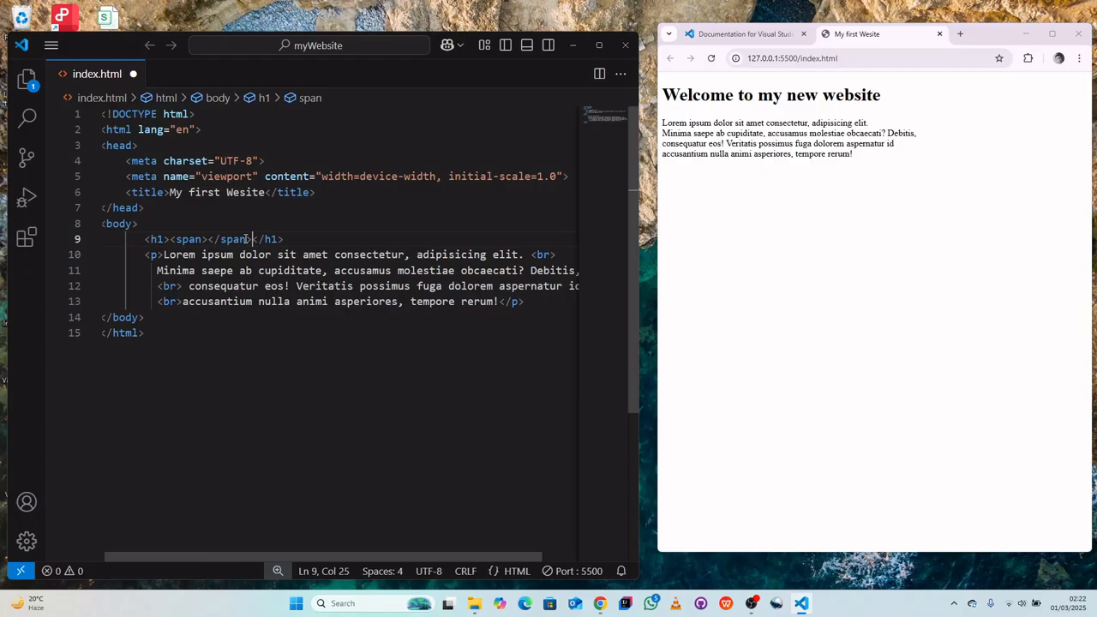
left_click(208, 240)
key("ctrl+v")
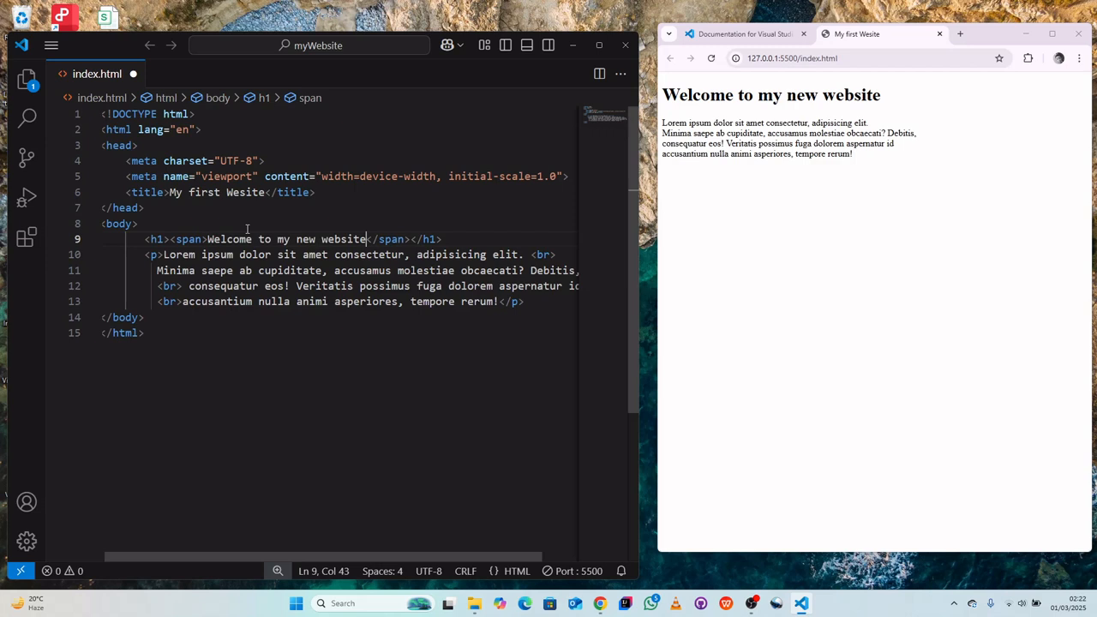
key("ctrl+s")
Create a new file named style.css in the myWebsite folder
left_click(26, 78)
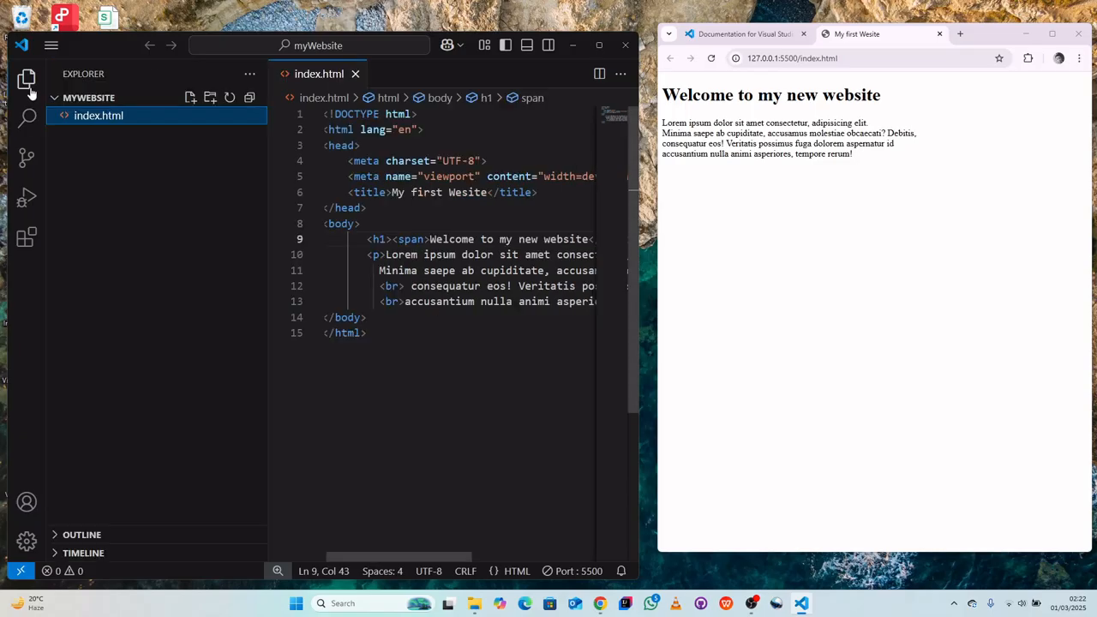
left_click(190, 97)
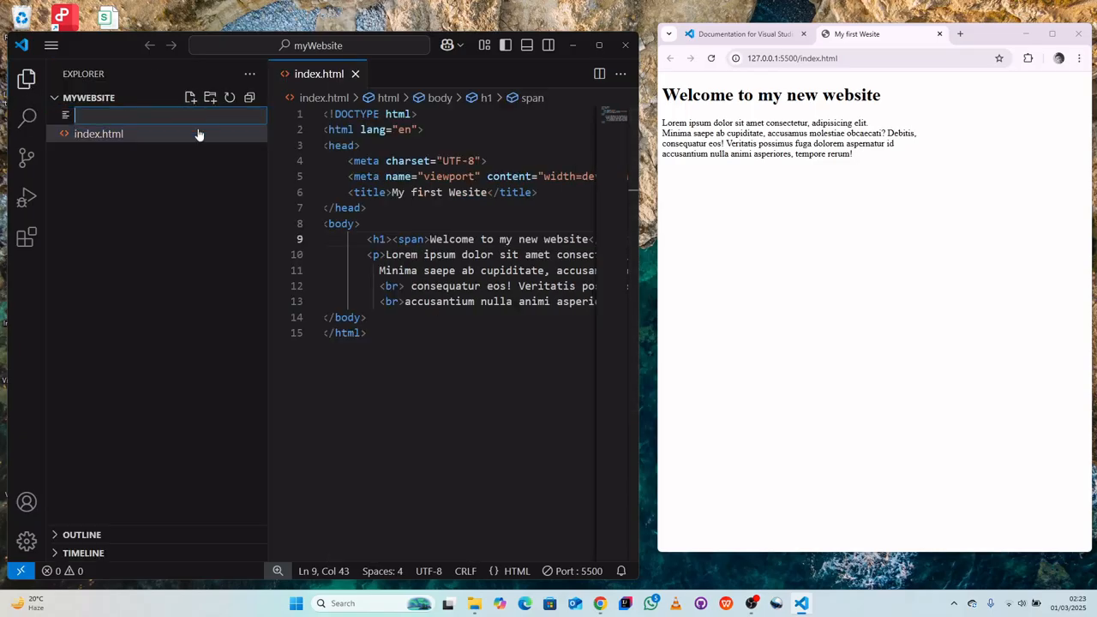
type("style.css")
key("Return")
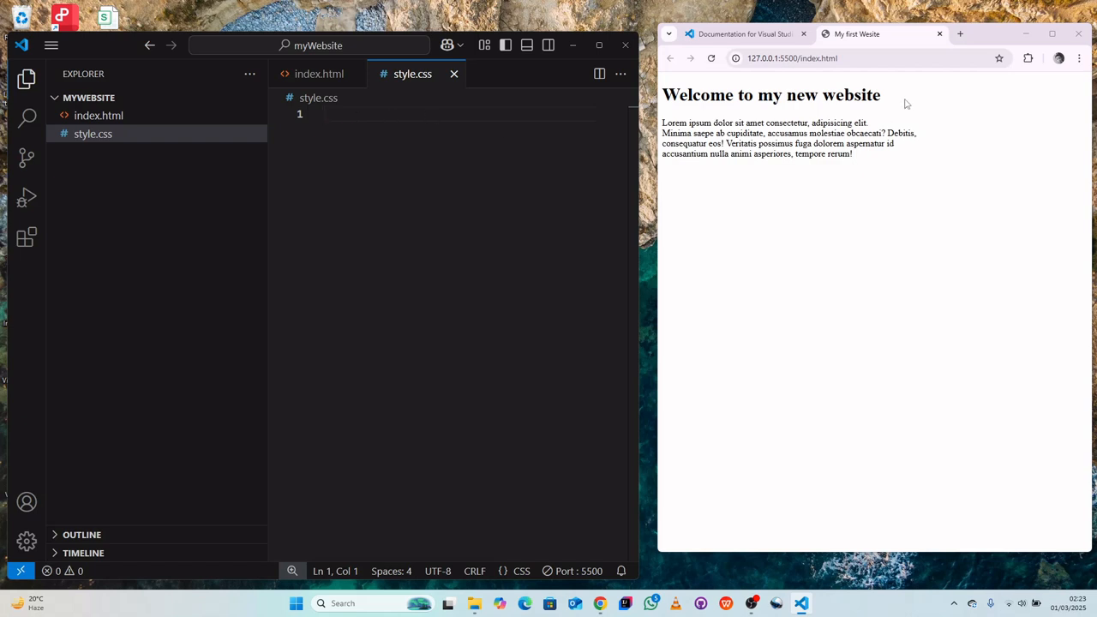
left_click_drag(882, 96, 664, 103)
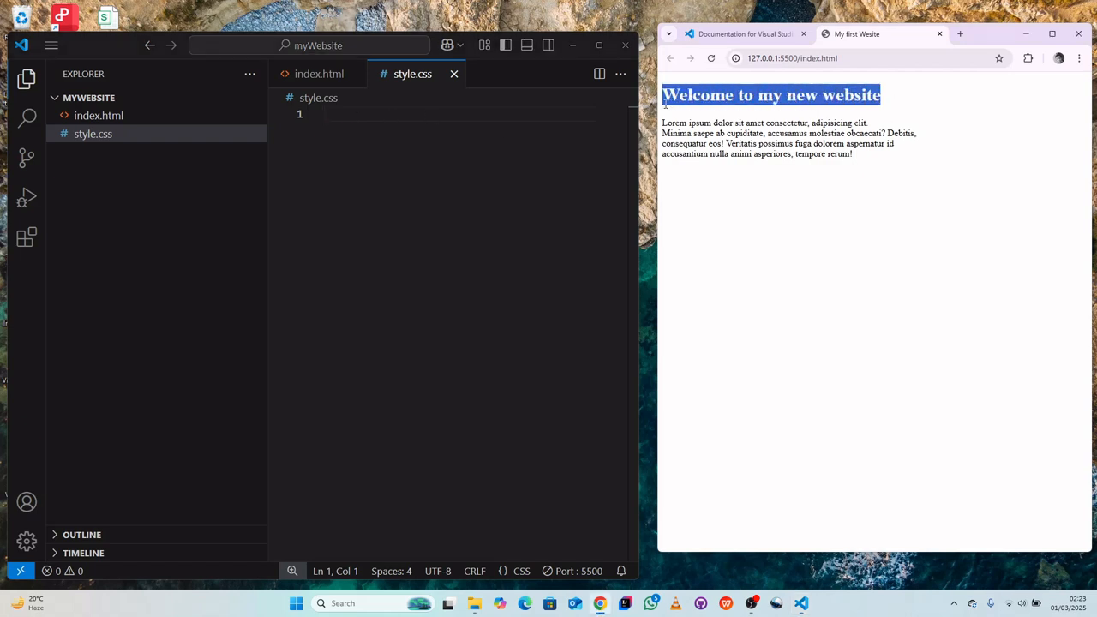
left_click(906, 94)
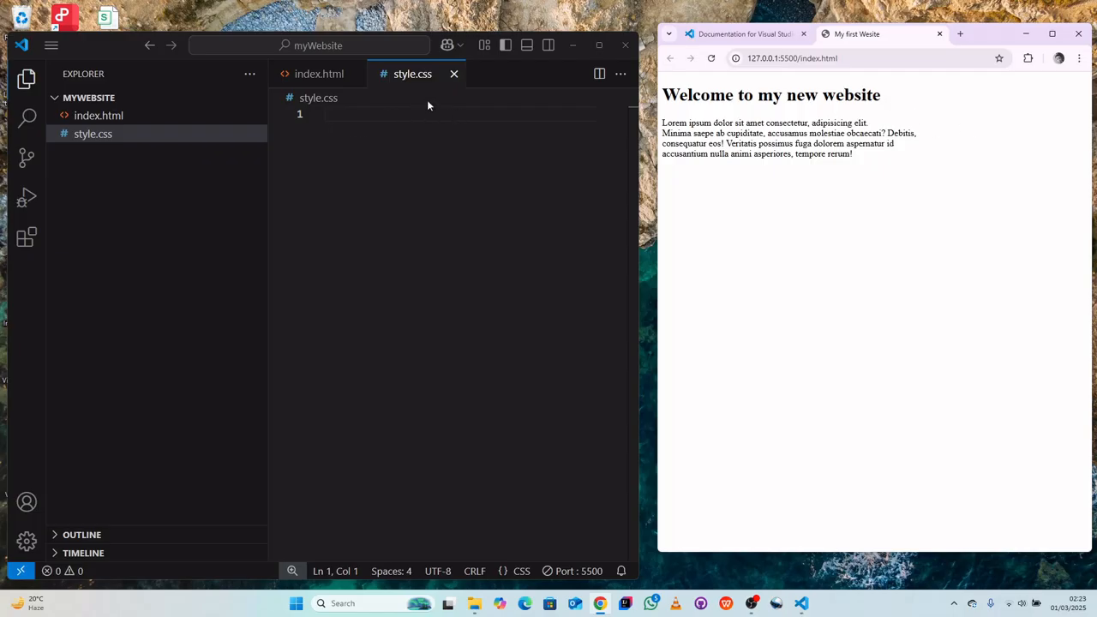
Start a CSS rule for the span selector in style.css, with an empty line inside its braces
left_click(333, 107)
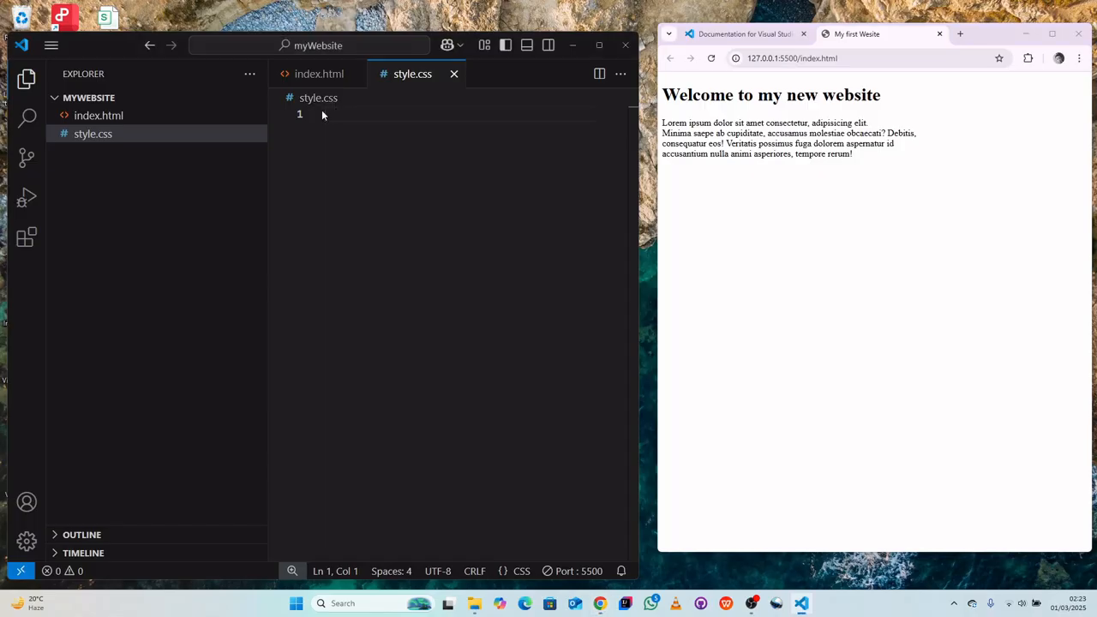
type("spa")
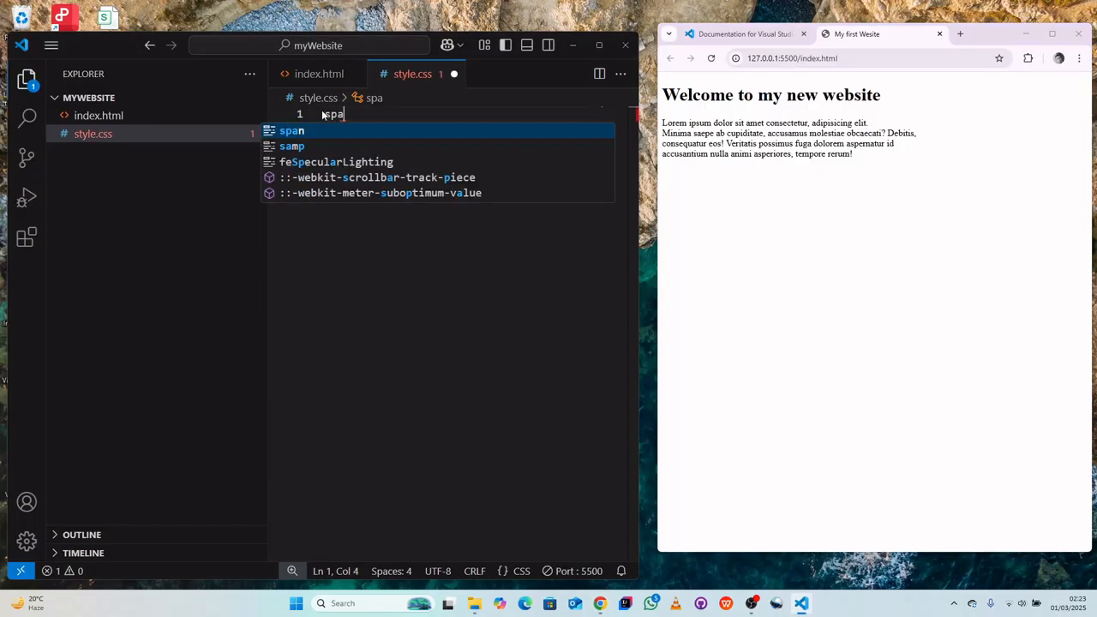
key("BackSpace")
key("BackSpace")
key("BackSpace")
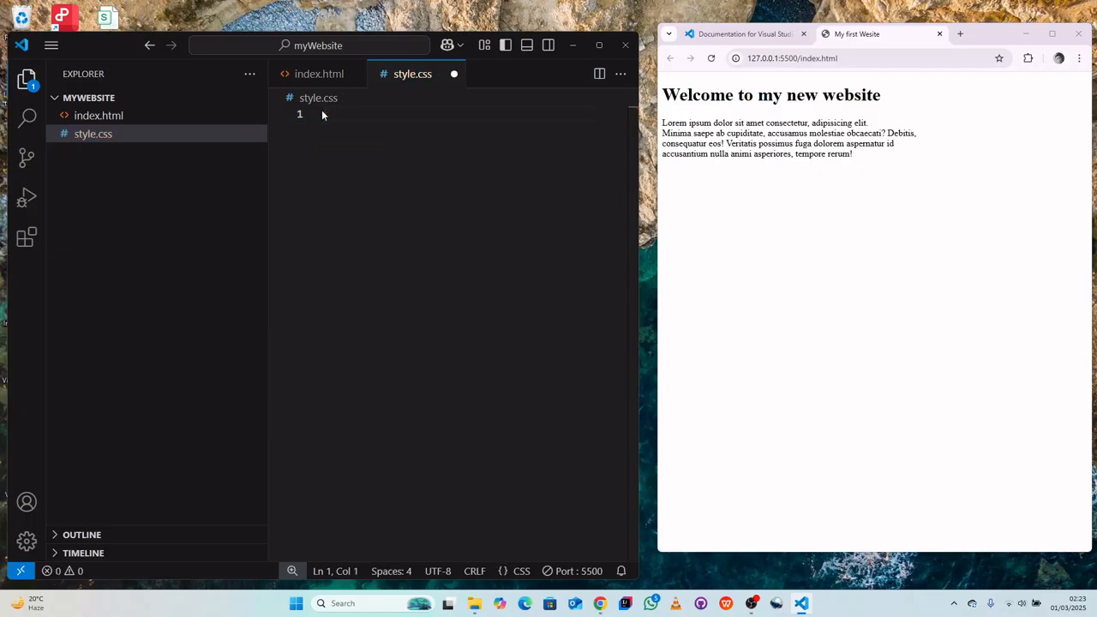
type("span")
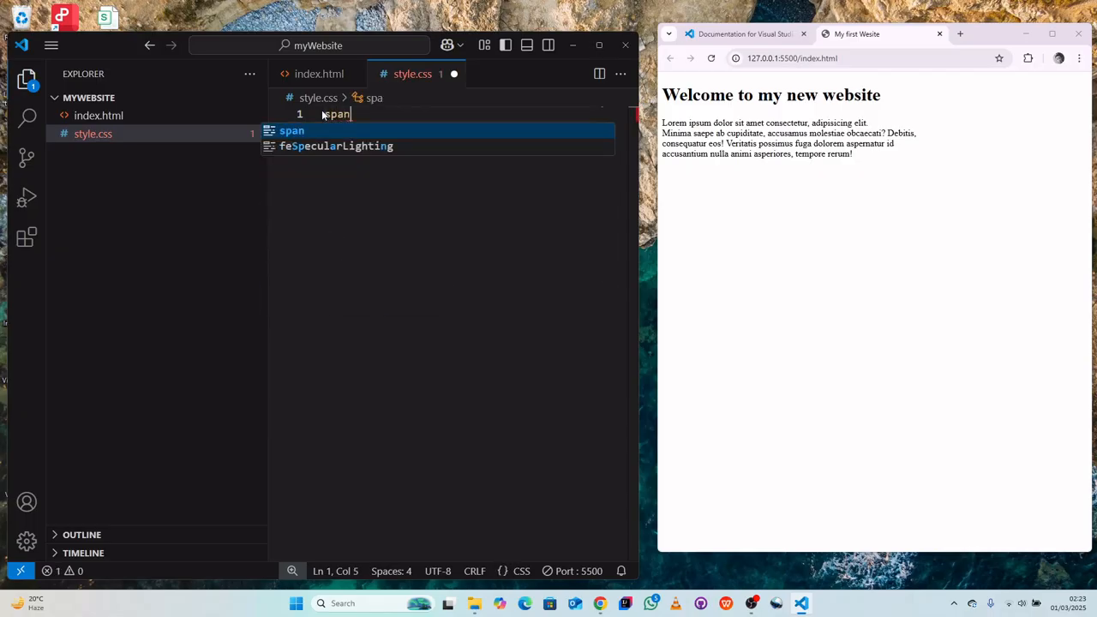
type("{")
key("Return")
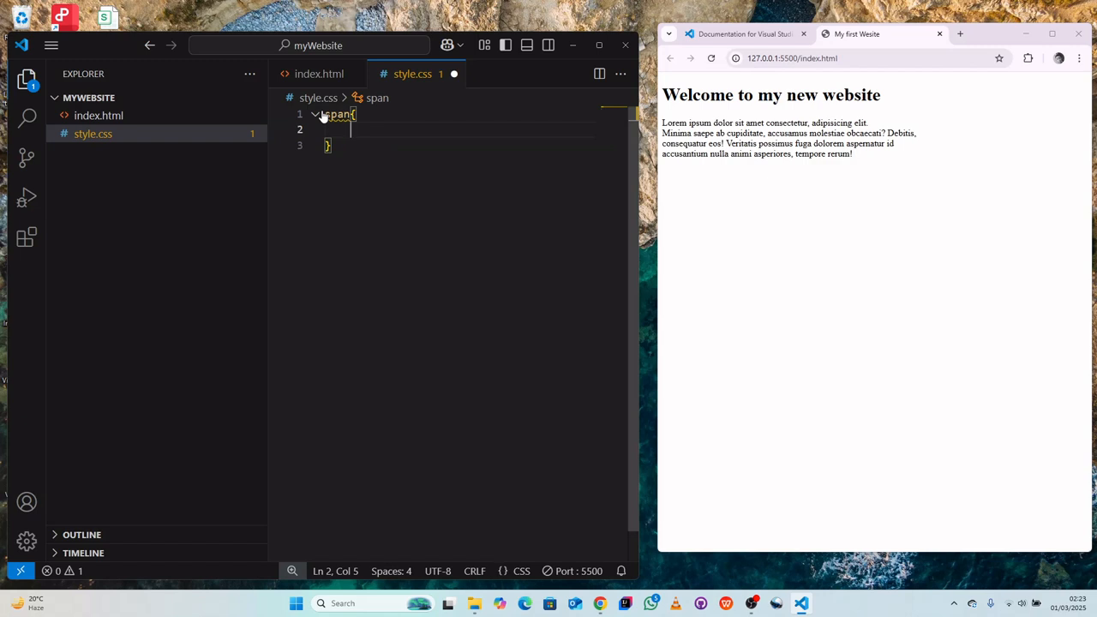
Add the declaration color: orangered; inside the span rule
type("cplor")
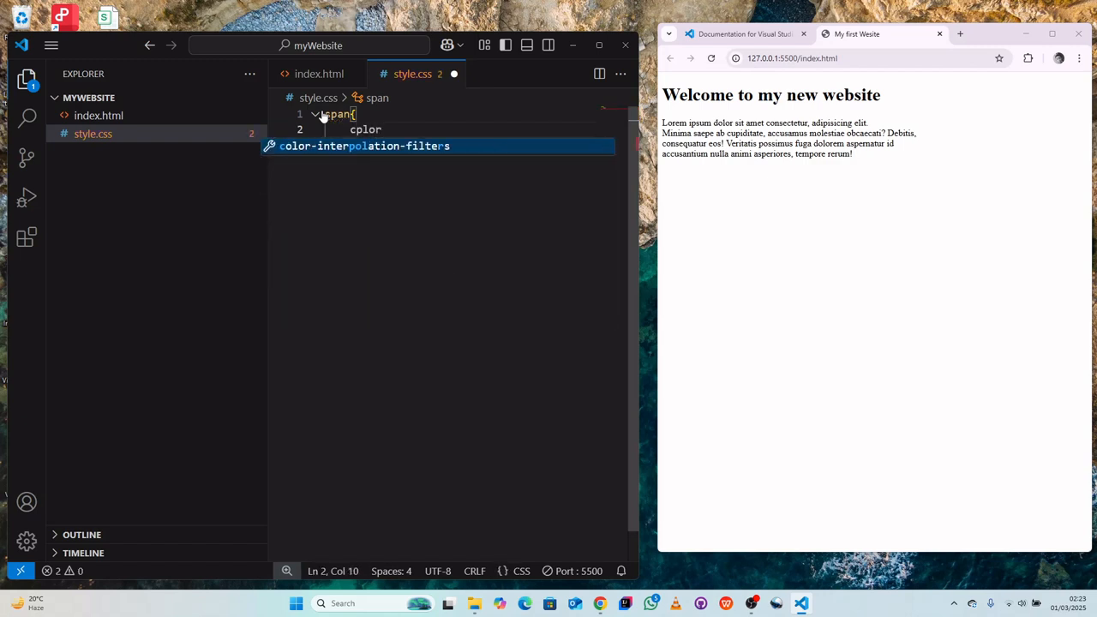
key("BackSpace")
key("BackSpace")
key("BackSpace")
key("BackSpace")
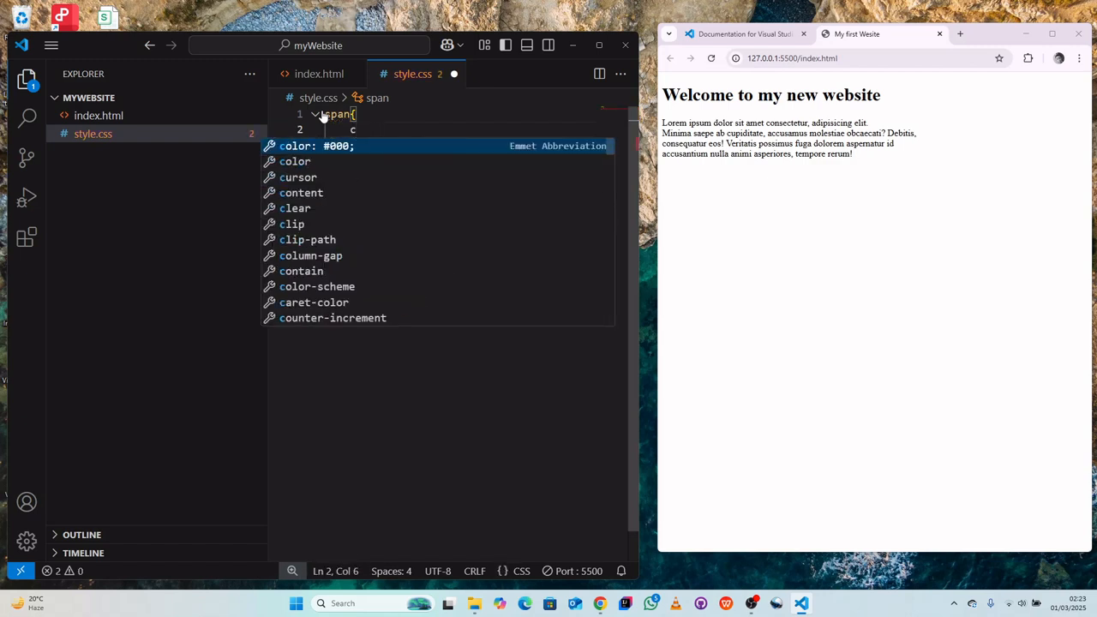
type("olor")
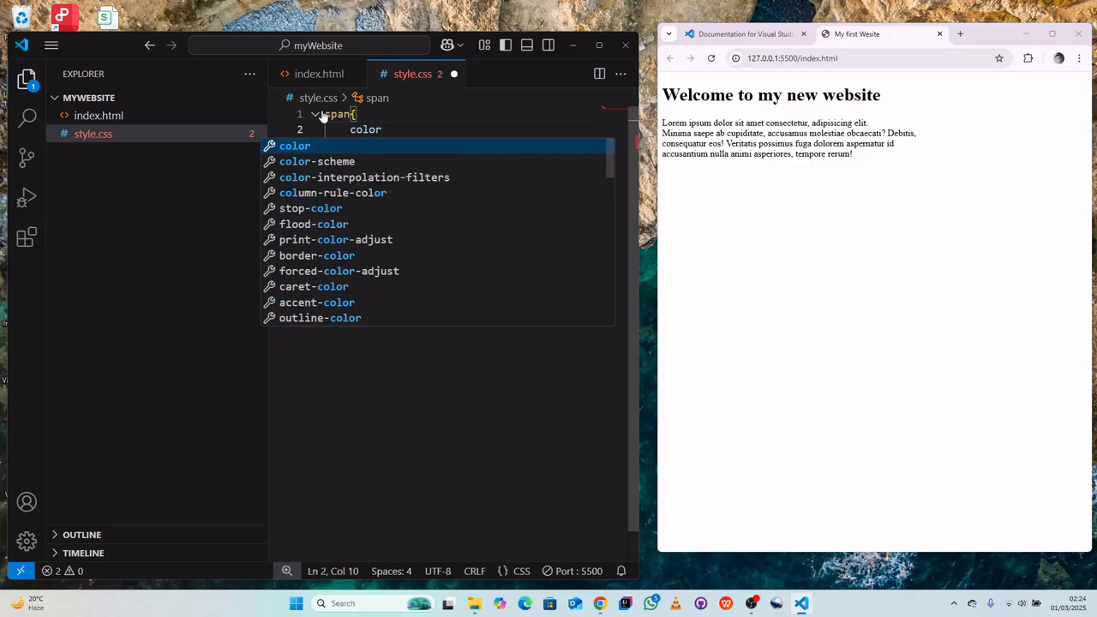
key("Return")
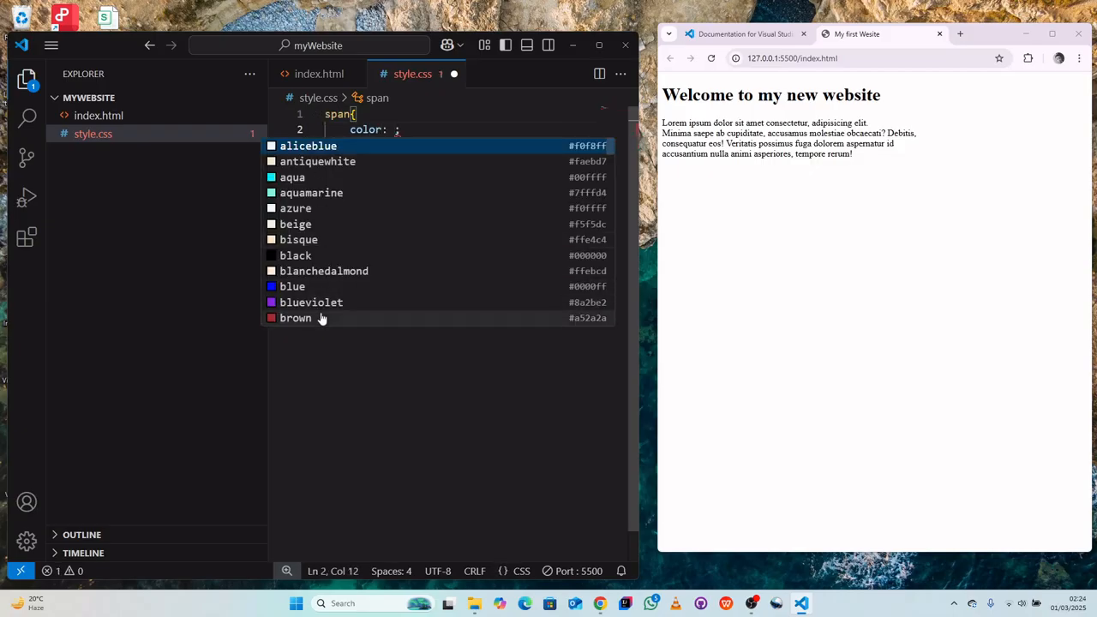
type("ora")
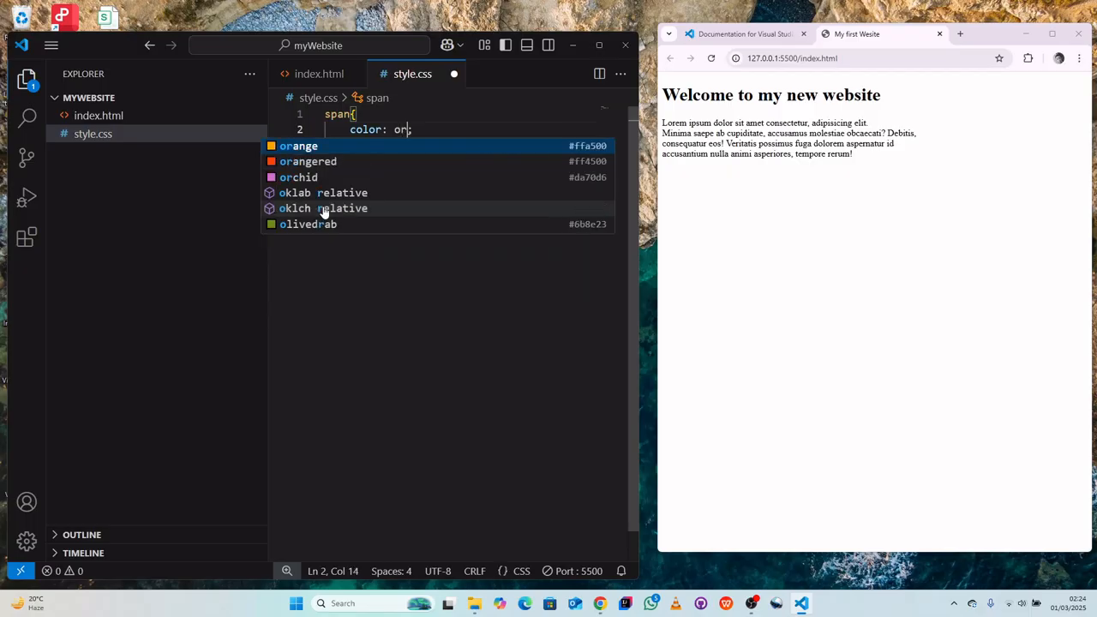
left_click(334, 163)
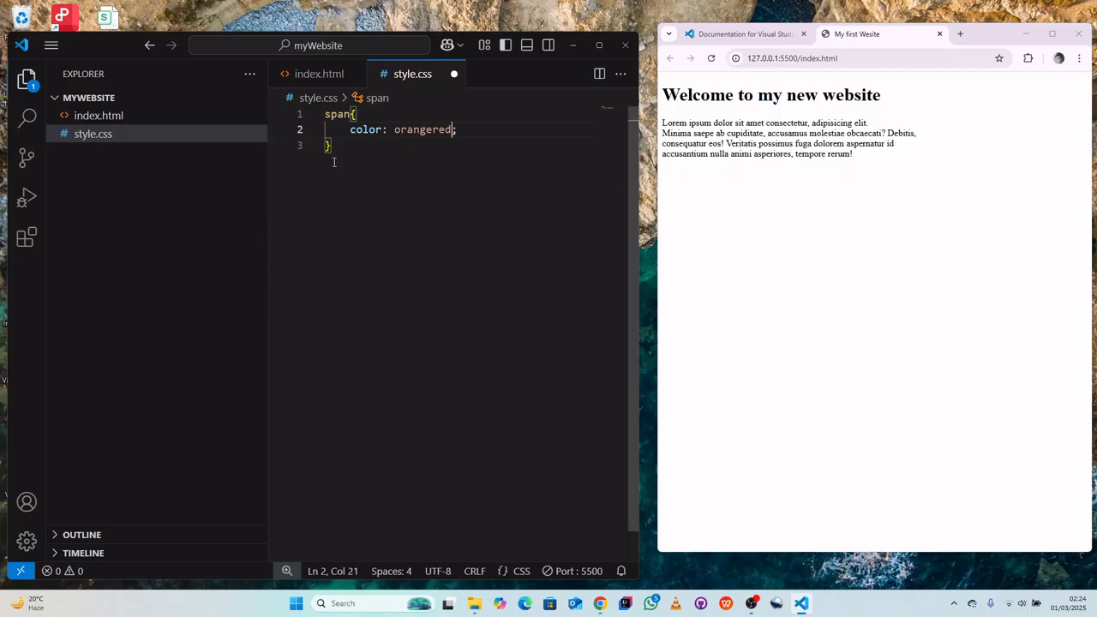
left_click(465, 120)
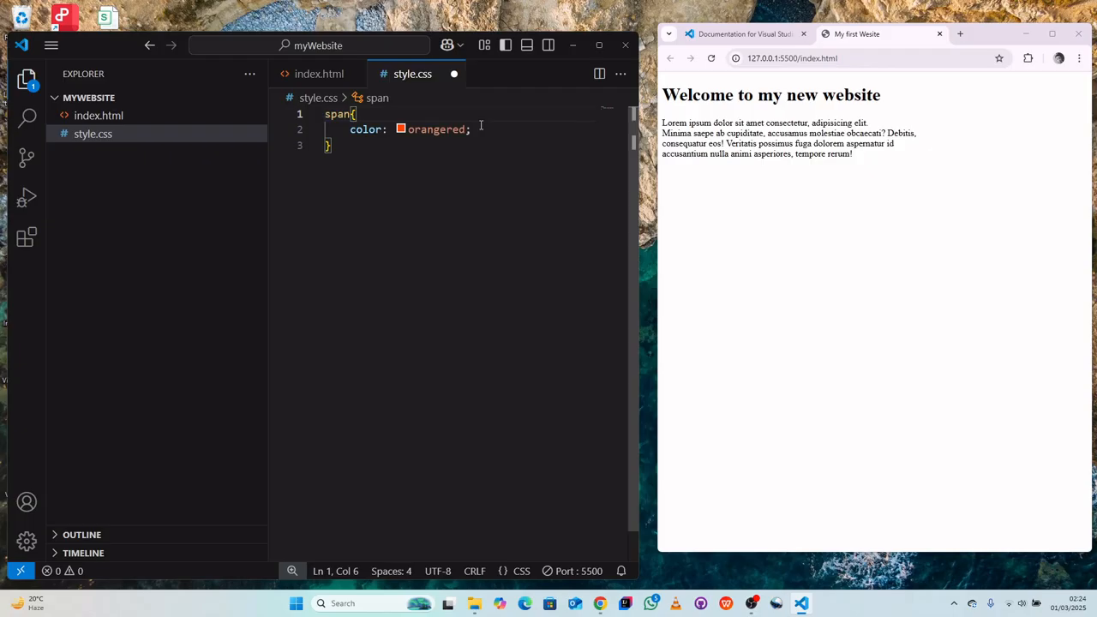
Return to index.html, hide the file explorer, and add an empty line below the title element
left_click(306, 75)
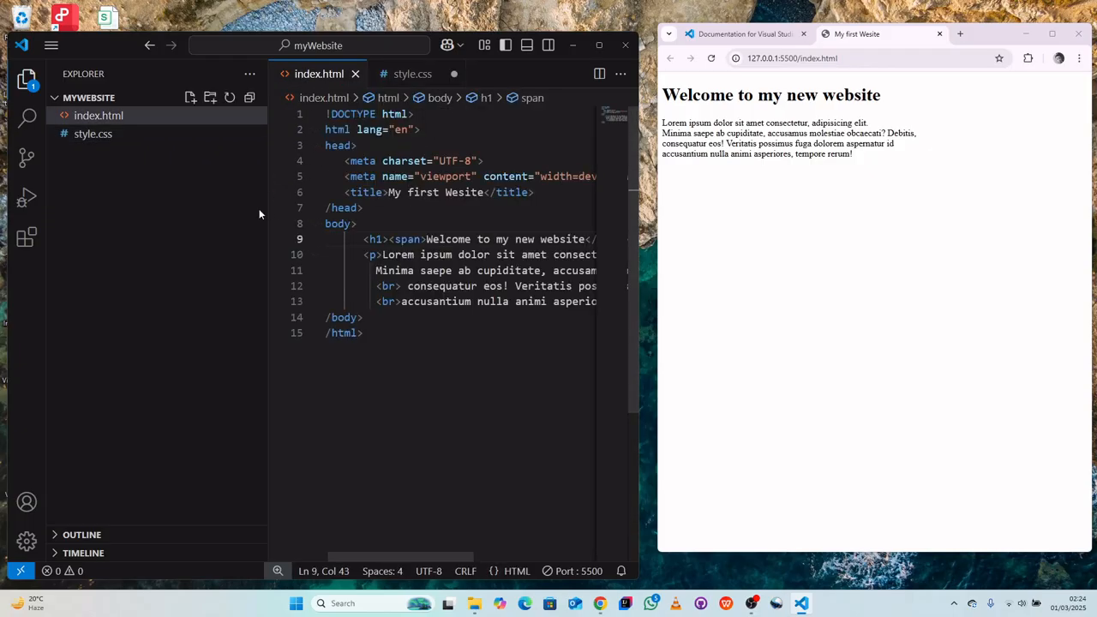
left_click_drag(268, 202, 87, 220)
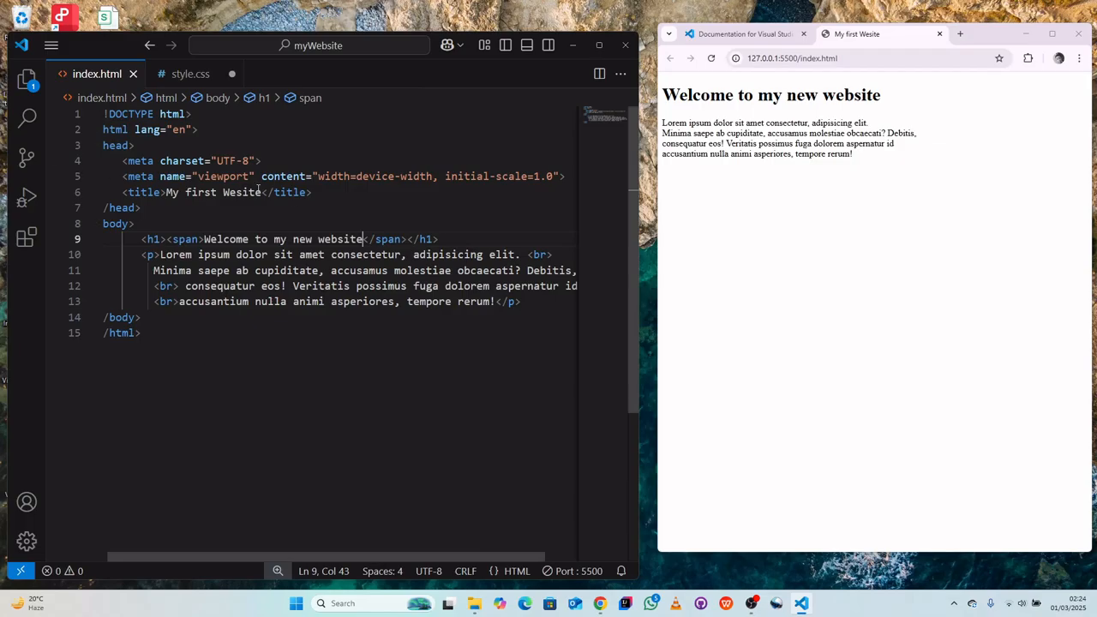
left_click(339, 192)
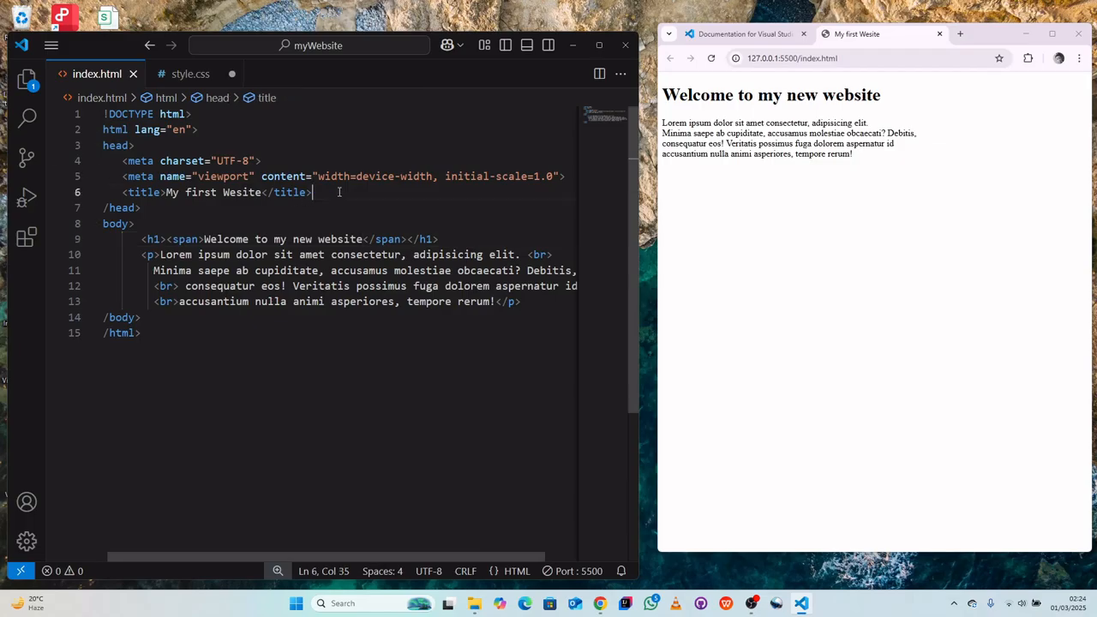
key("Return")
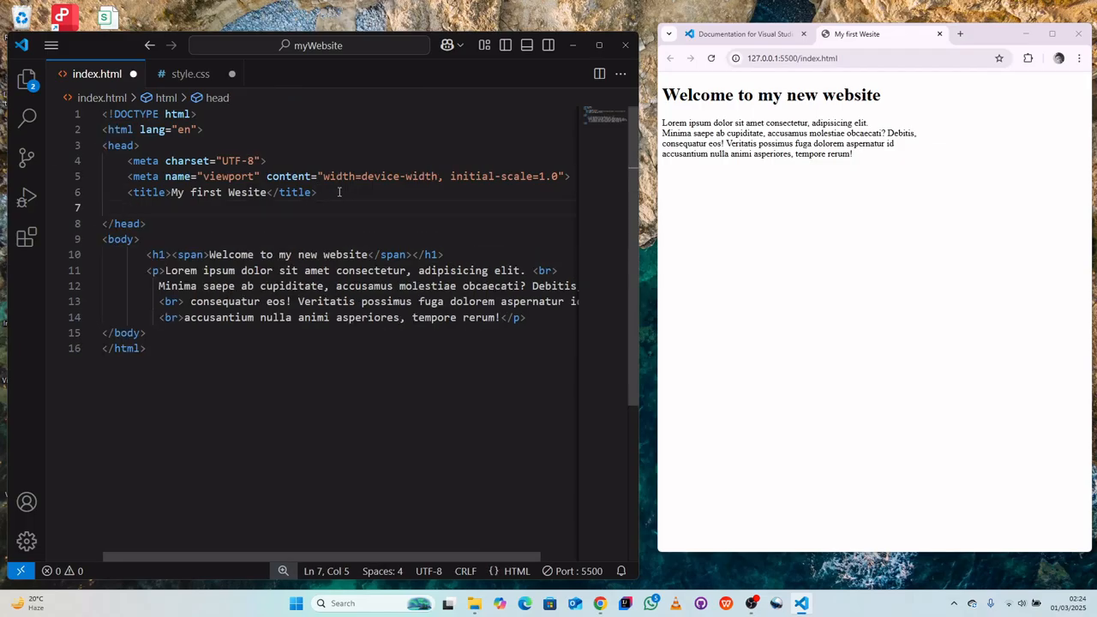
Insert a link element with rel="stylesheet" and an empty href below the title in the head of index.html
type("link")
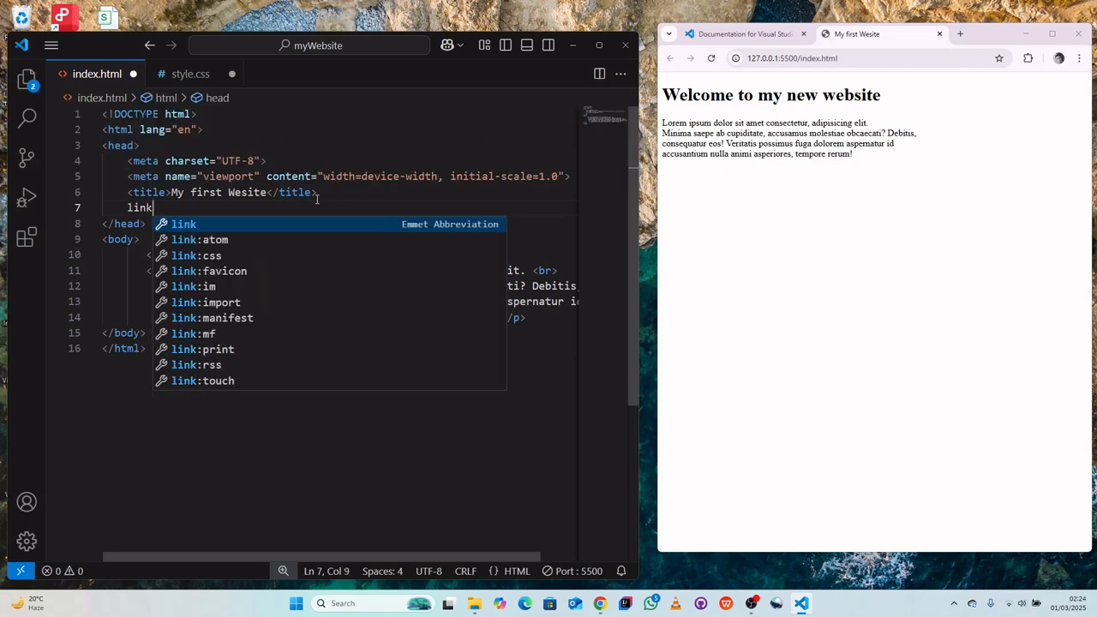
key("Escape")
key("BackSpace")
key("BackSpace")
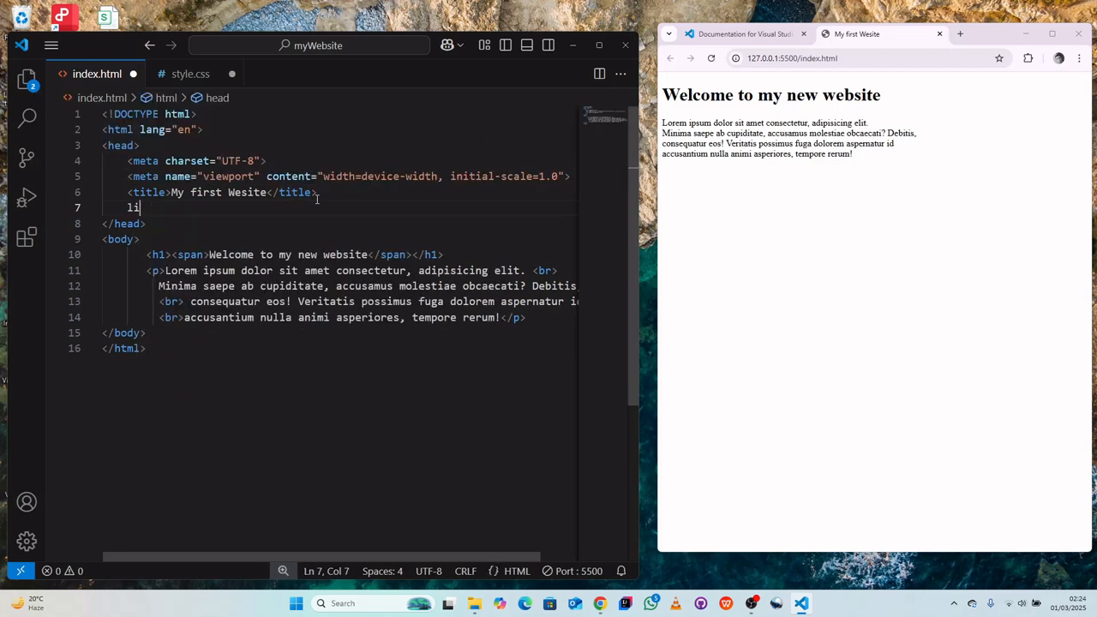
type("nk")
key("Return")
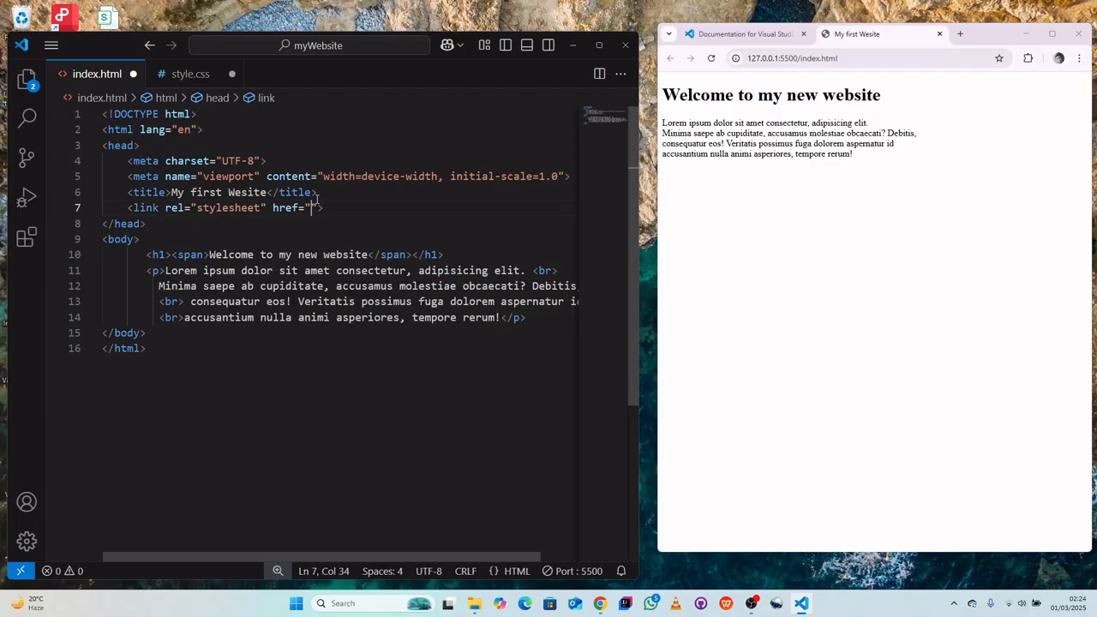
Set the link element's href to style.css and save index.html
type("sy")
key("Return")
key("ctrl+s")
Switch to style.css and save it with the orangered span rule
left_click(206, 75)
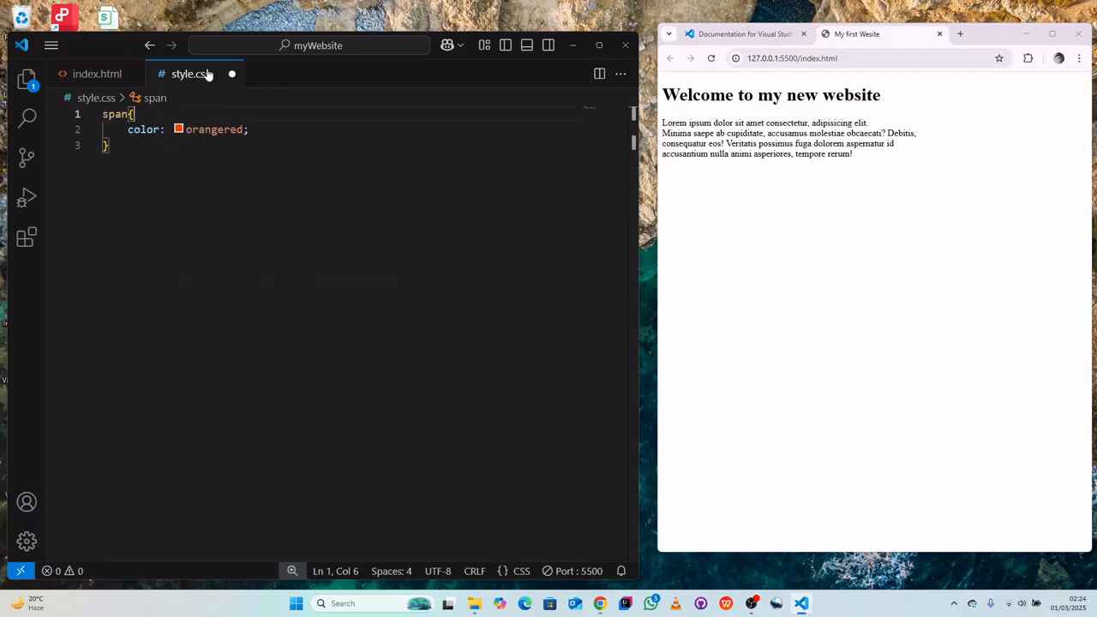
left_click(262, 124)
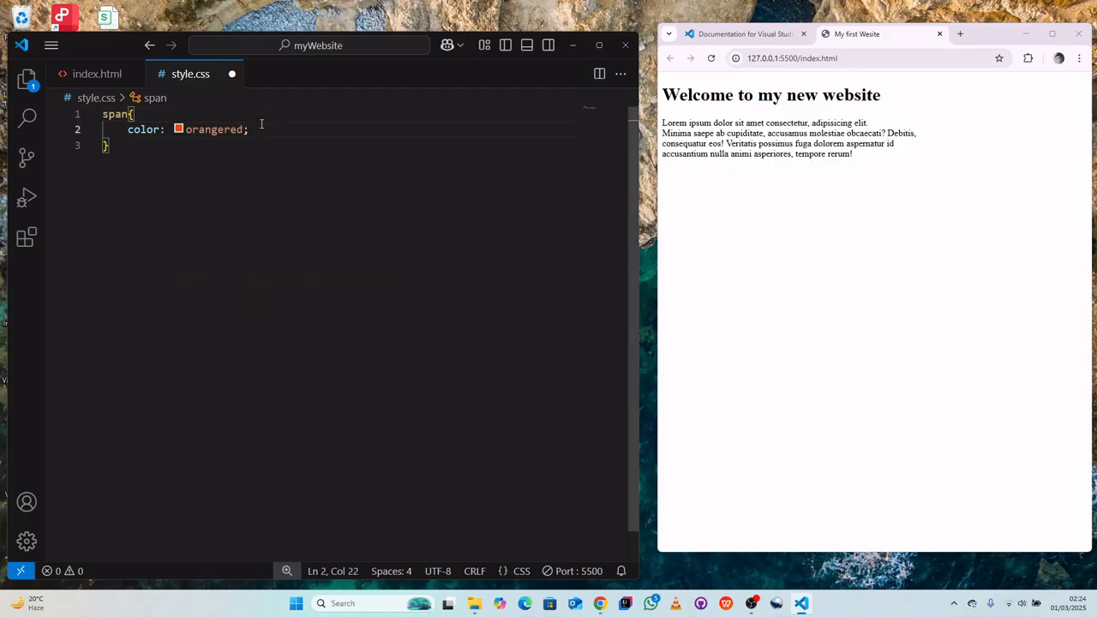
key("ctrl+s")
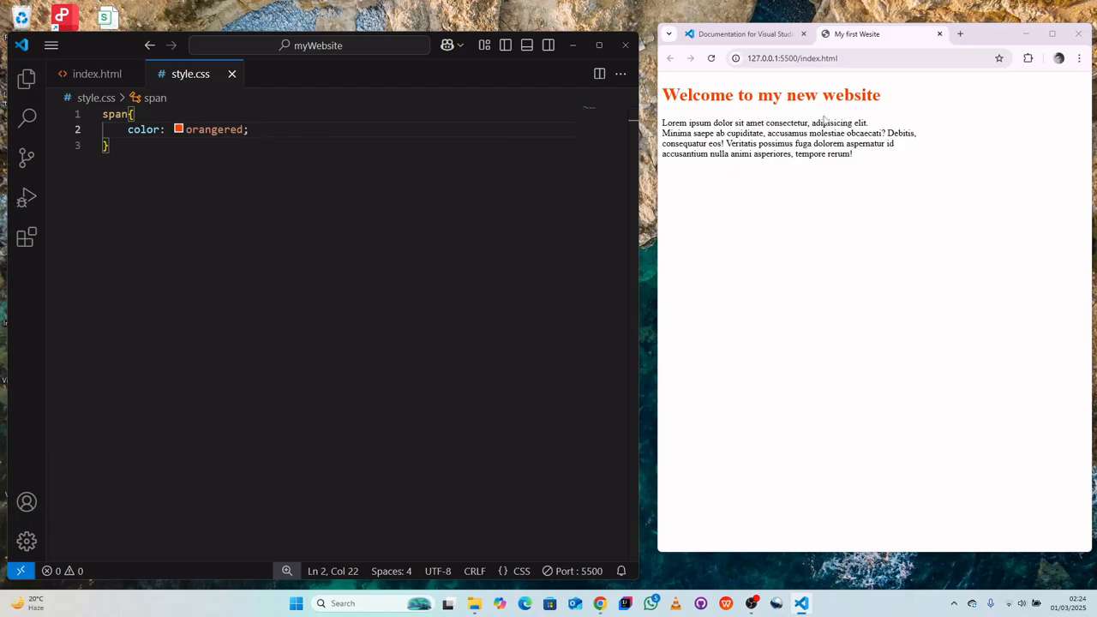
Change the span rule's color to rgb(0, 255, 47) using the color picker and save style.css
left_click(185, 130)
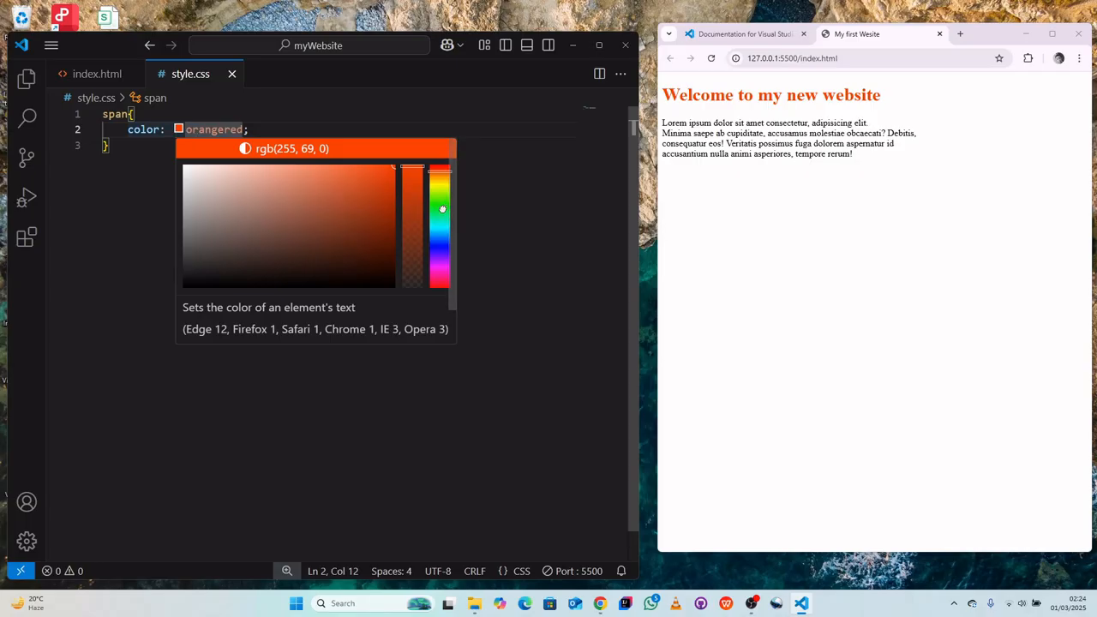
left_click(442, 209)
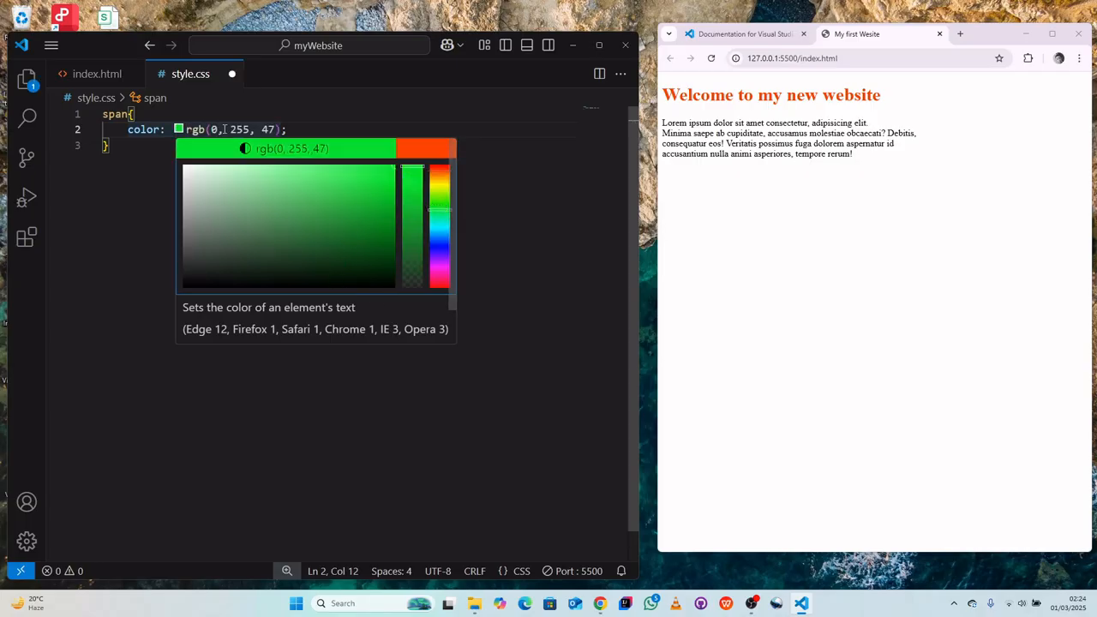
left_click(314, 136)
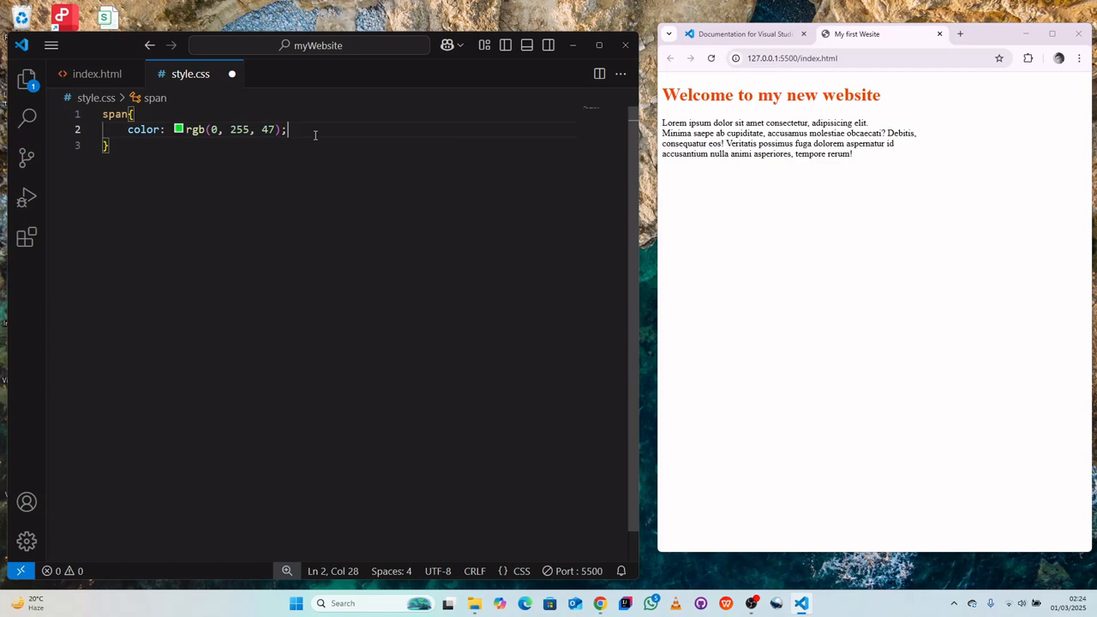
key("ctrl+s")
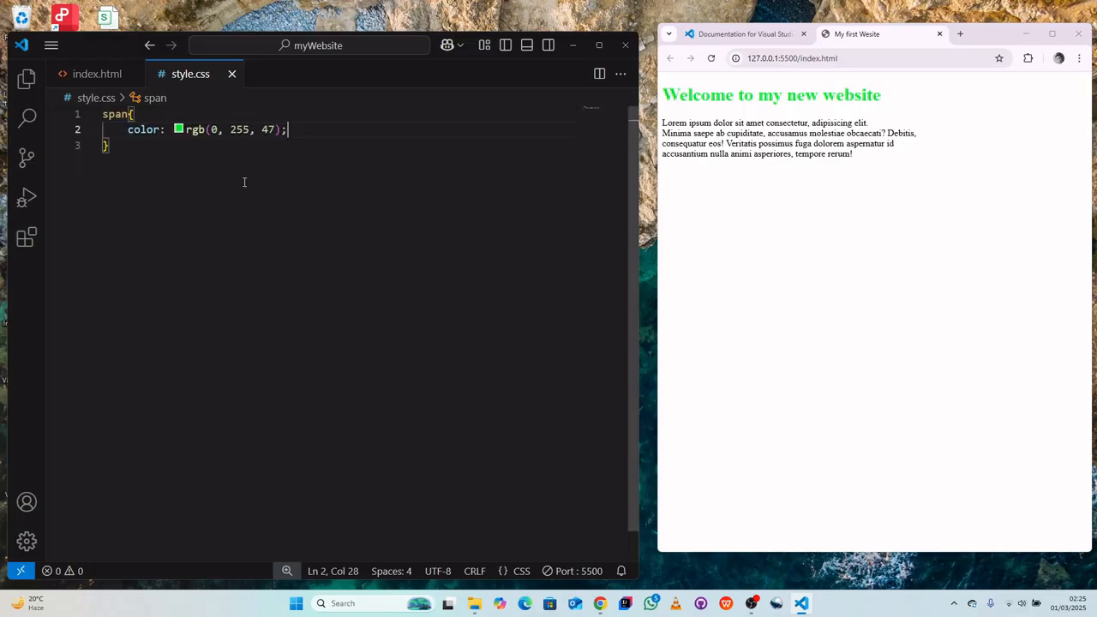
Close the browser preview window and maximize the code editor window
left_click(1079, 35)
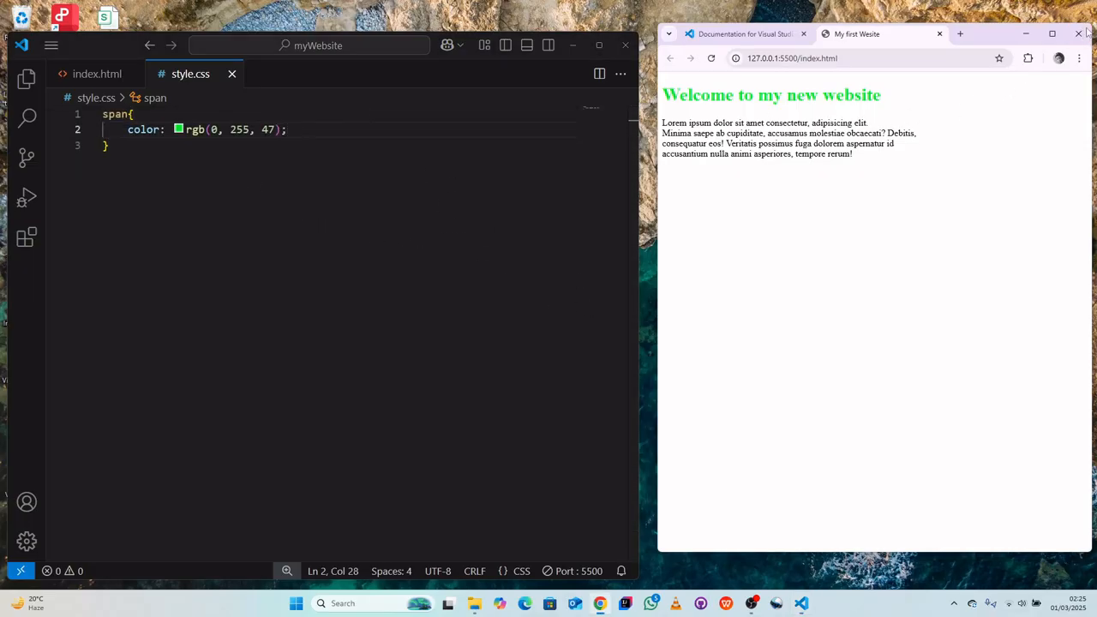
left_click(599, 45)
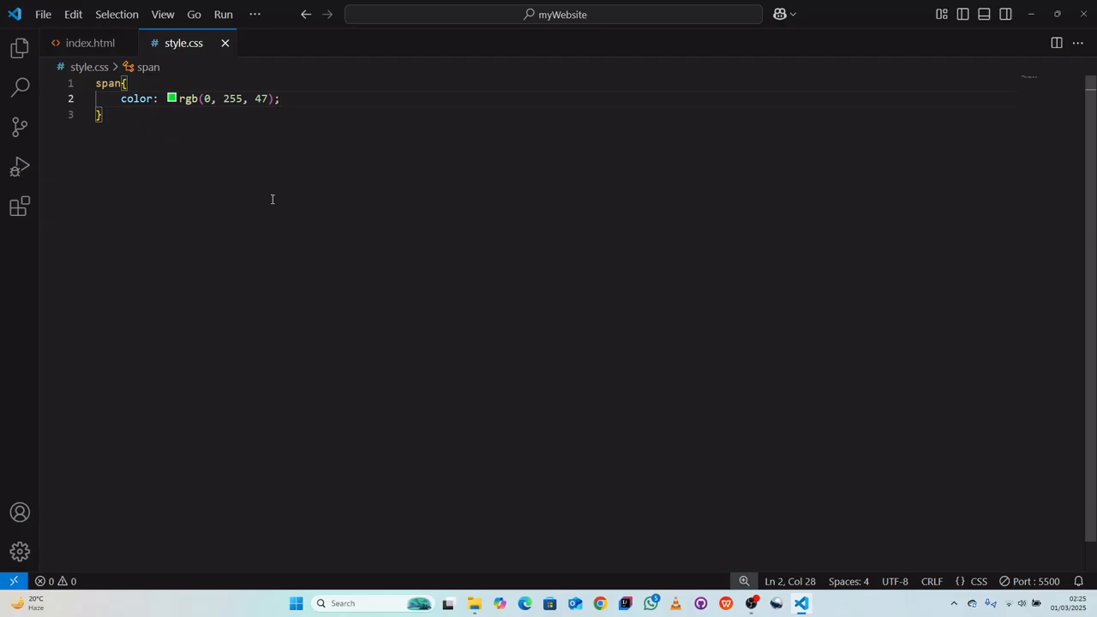
scroll(178, 176, "down", 1)
scroll(178, 176, "up", 1)
Show the index.html code and minimize the editor window to the desktop
left_click(88, 45)
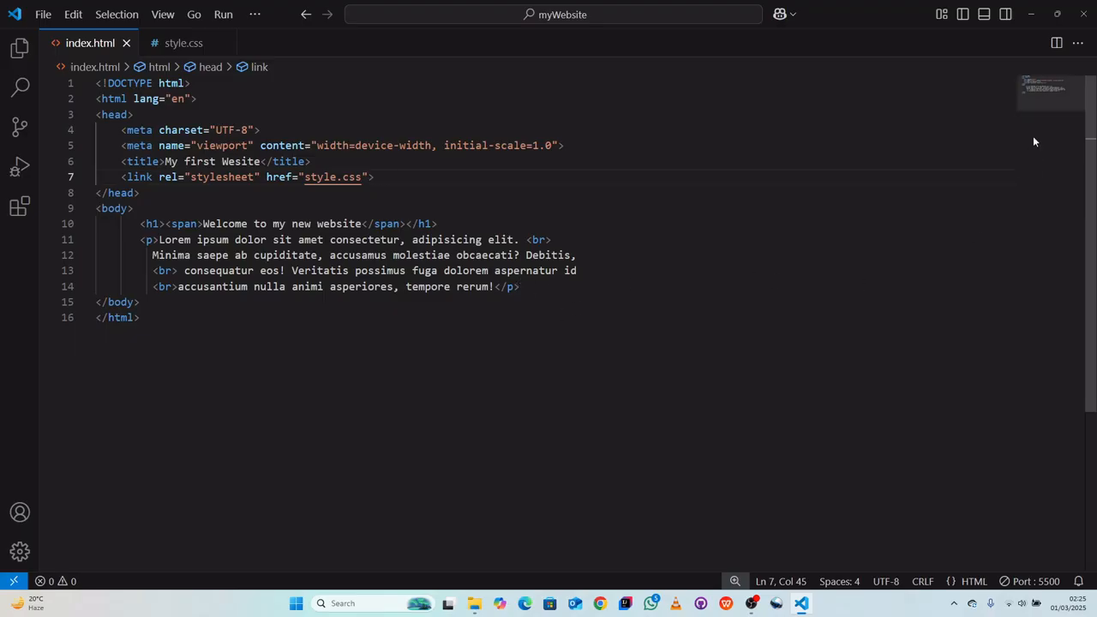
left_click(1033, 13)
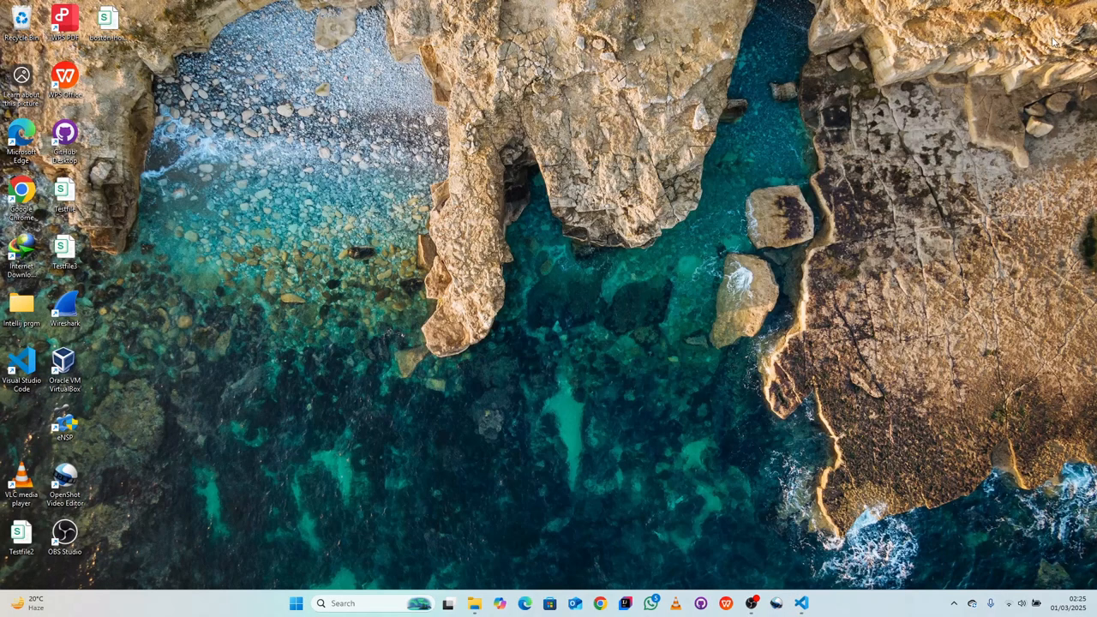